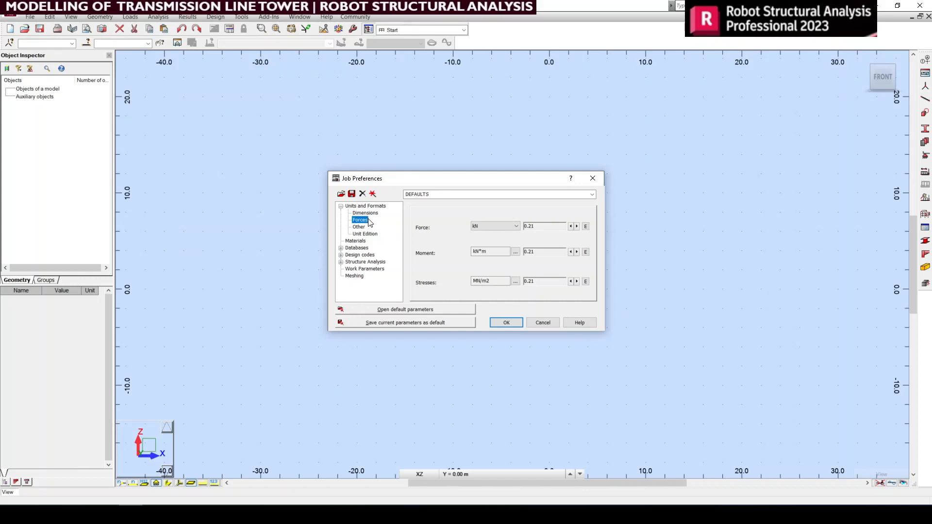
# - Review the job's unit settings for dimensions, forces and other quantities, and the default materials
pyautogui.click(368, 214)
pyautogui.click(363, 221)
pyautogui.click(360, 228)
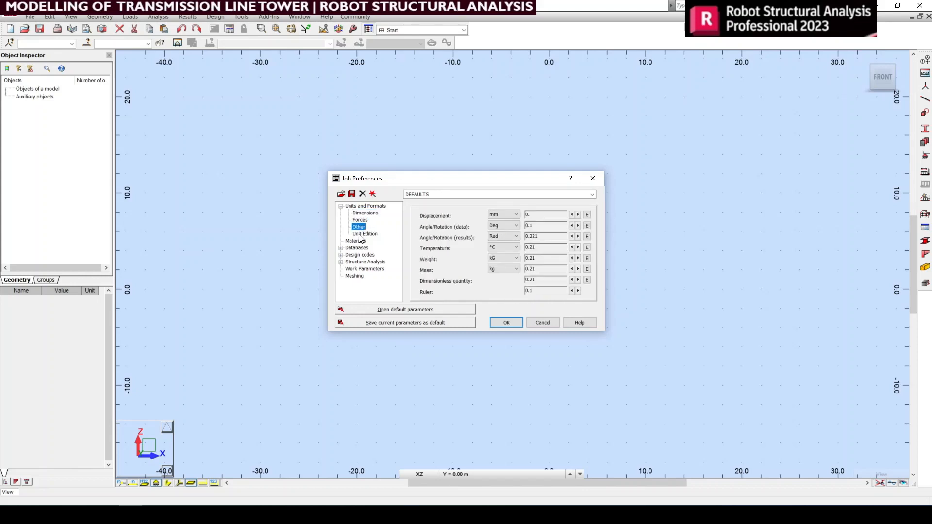
pyautogui.click(366, 206)
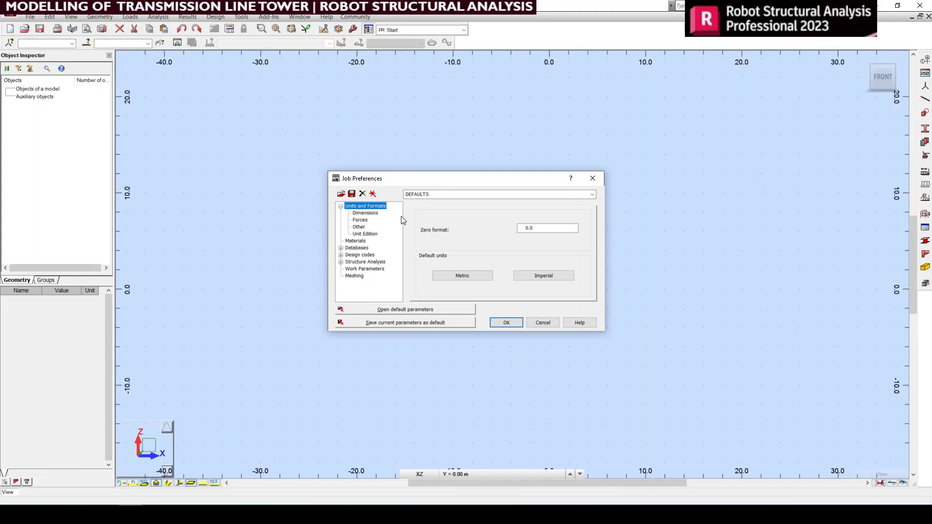
pyautogui.click(371, 215)
pyautogui.click(357, 241)
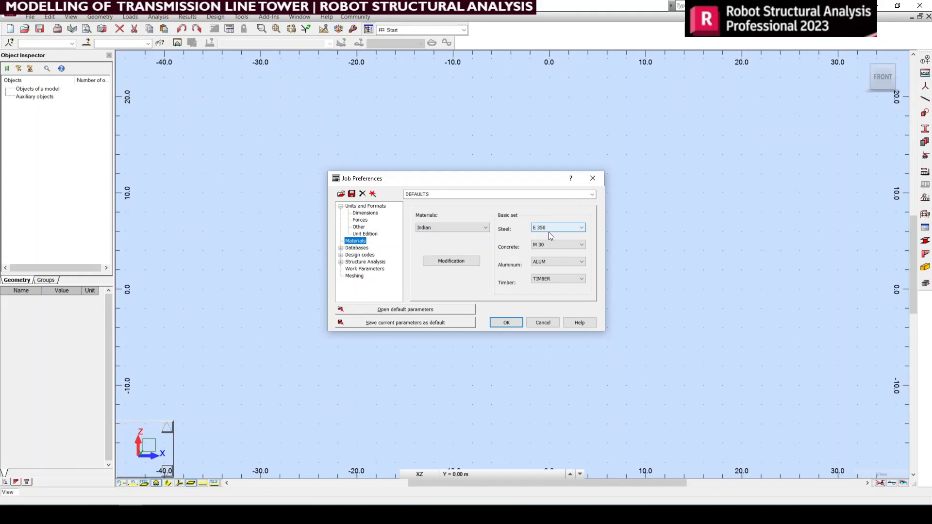
# - Select the India database of Indian Structural Steel Sections among the steel and timber section databases
pyautogui.click(341, 248)
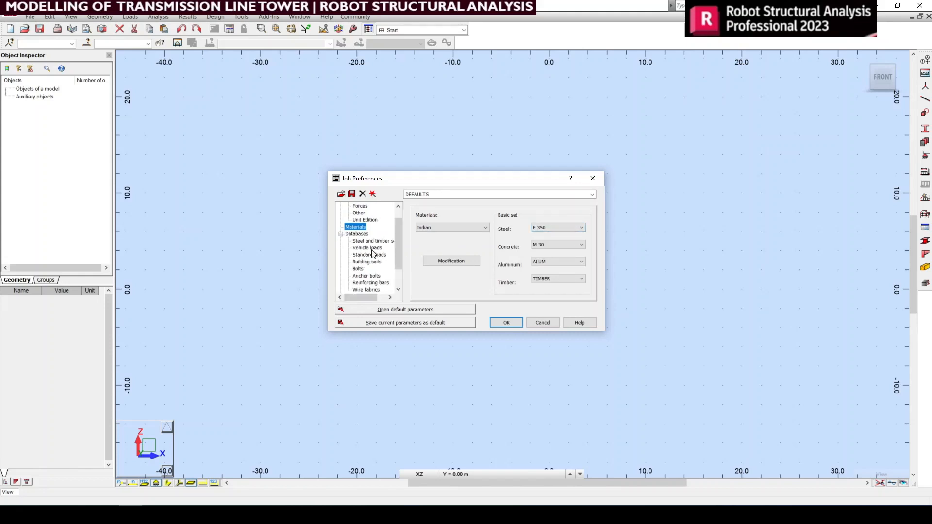
pyautogui.click(378, 241)
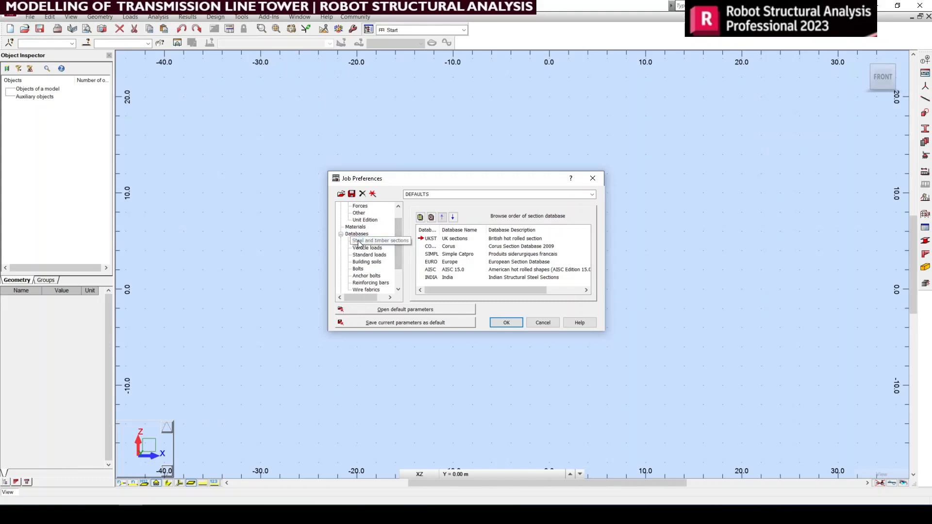
pyautogui.click(431, 278)
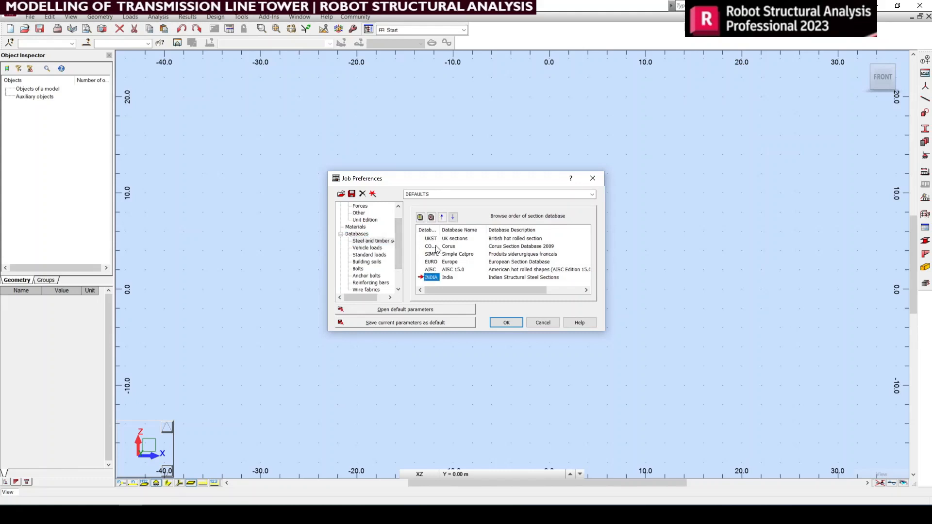
# - Check which section databases can be declared for steel and timber sections, without adding one
pyautogui.click(421, 217)
pyautogui.click(466, 237)
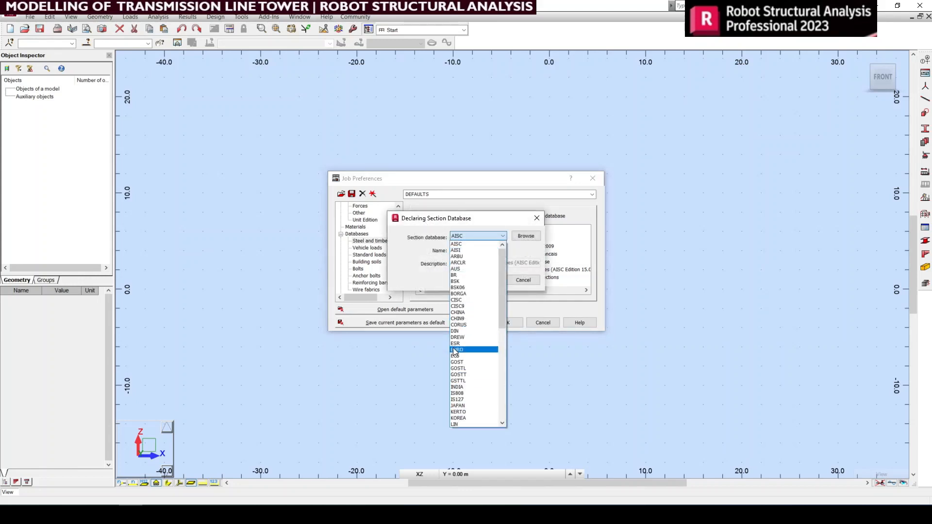
pyautogui.click(528, 267)
pyautogui.click(522, 282)
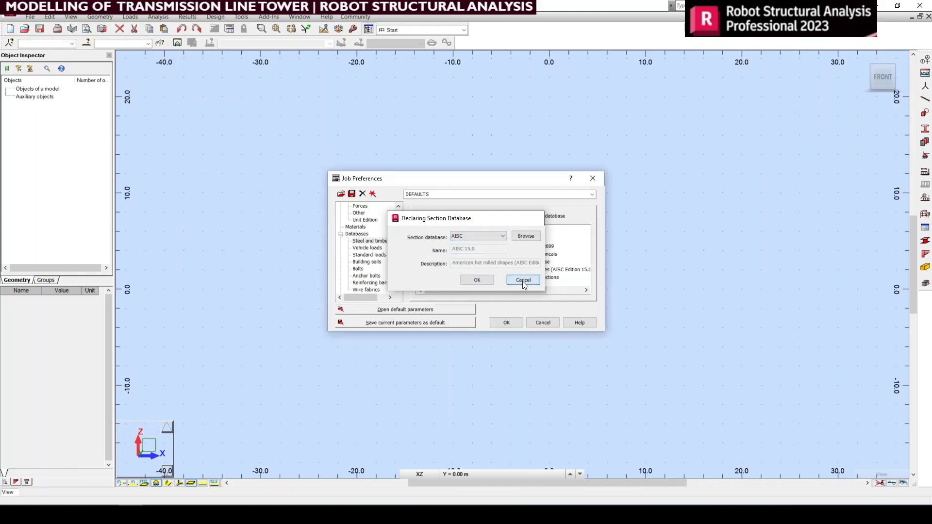
# - Review the databases set for standard loads, building soils, bolts, anchor bolts and reinforcing bars
pyautogui.click(369, 254)
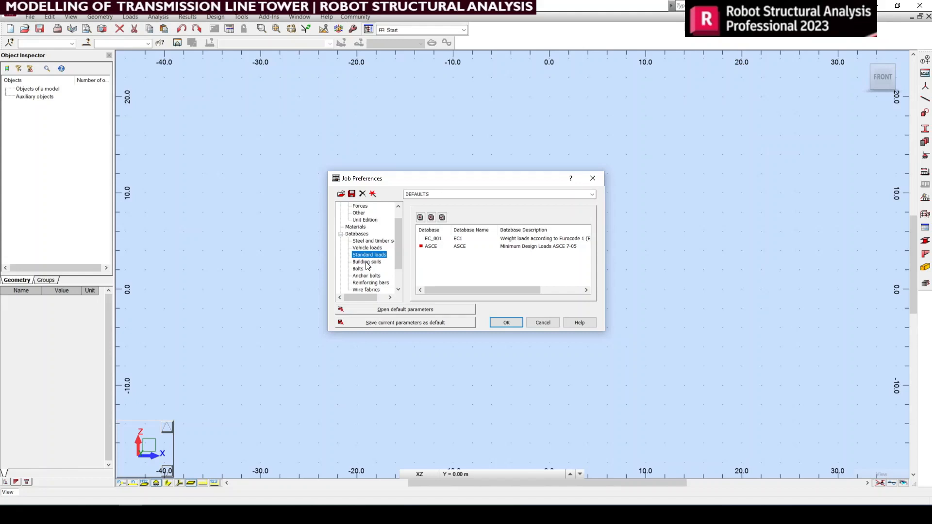
pyautogui.click(368, 263)
pyautogui.click(361, 270)
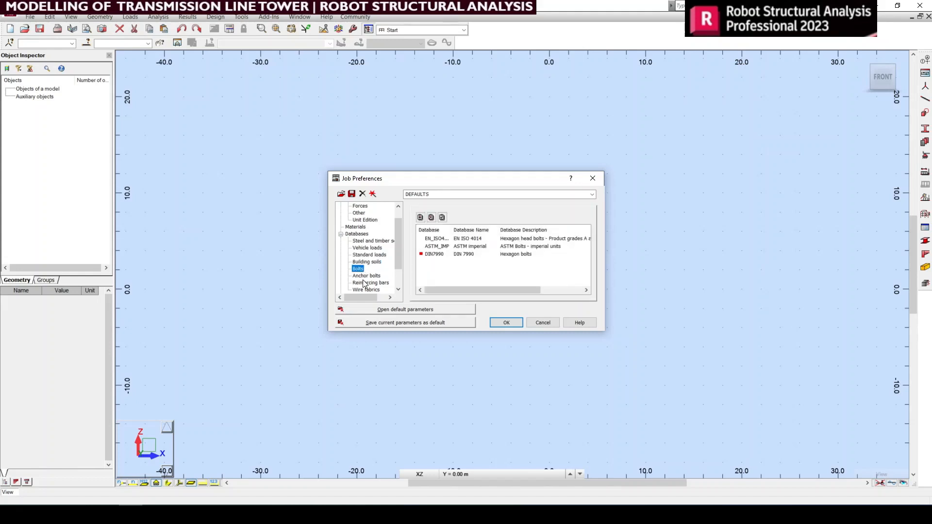
pyautogui.click(365, 275)
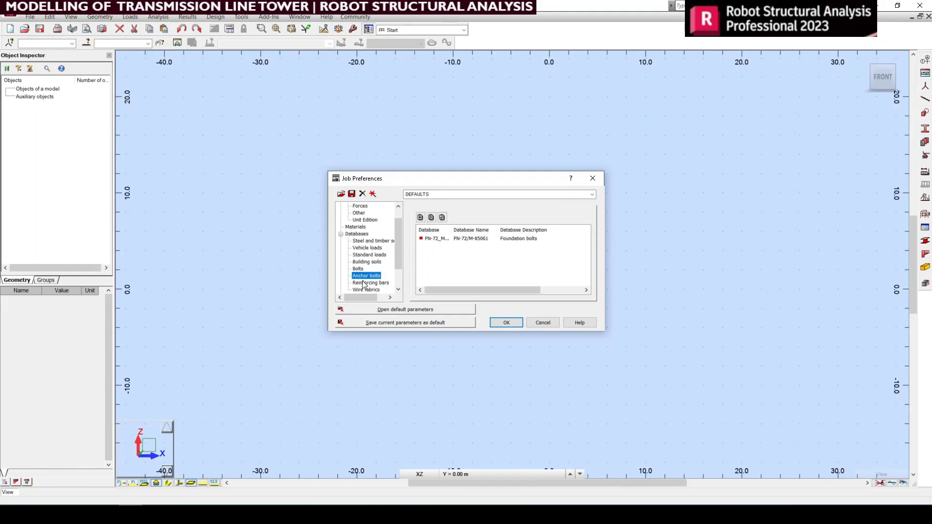
pyautogui.click(364, 283)
pyautogui.scroll(-1, 368, 277)
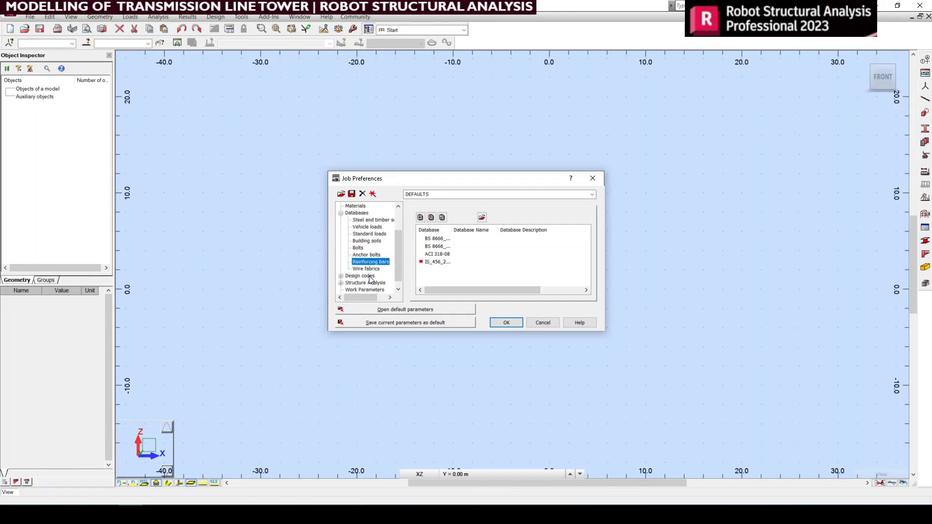
# - Examine the design codes and the partial factors of the steel/aluminum structures code
pyautogui.click(368, 275)
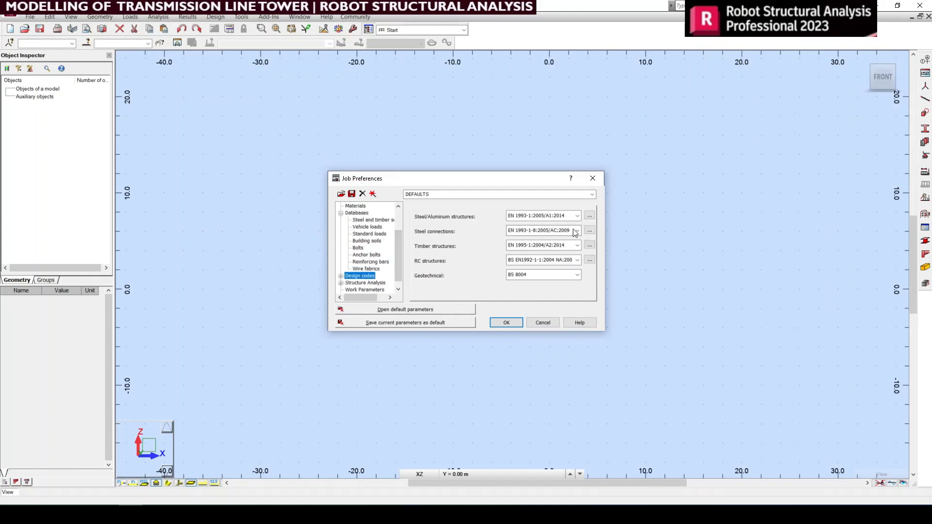
pyautogui.click(589, 217)
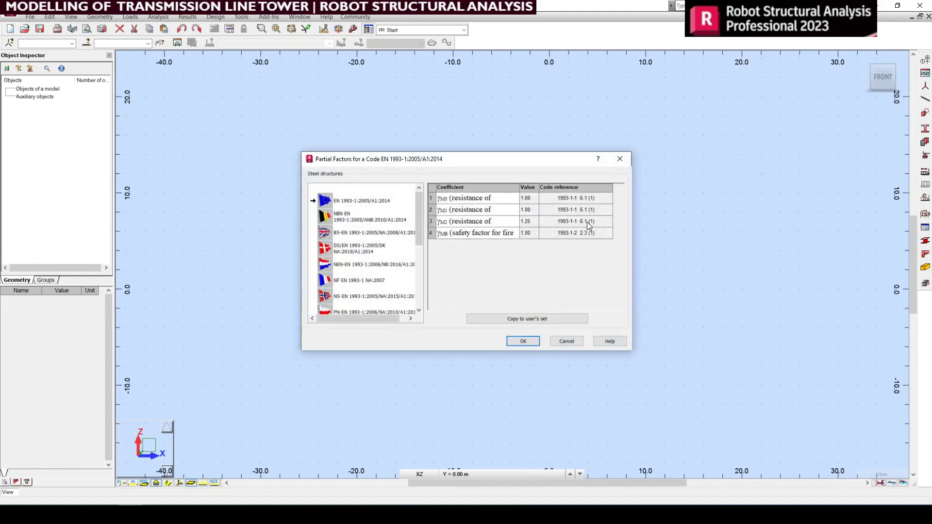
pyautogui.click(619, 159)
# - Add IS 800 : 2007 to the current steel/aluminum codes and make it the steel/aluminum structures design code
pyautogui.click(577, 215)
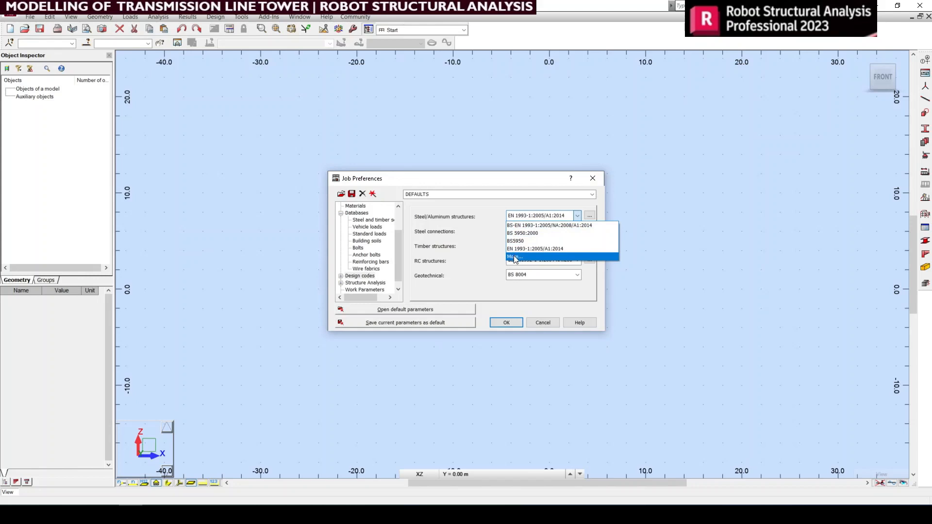
pyautogui.click(513, 256)
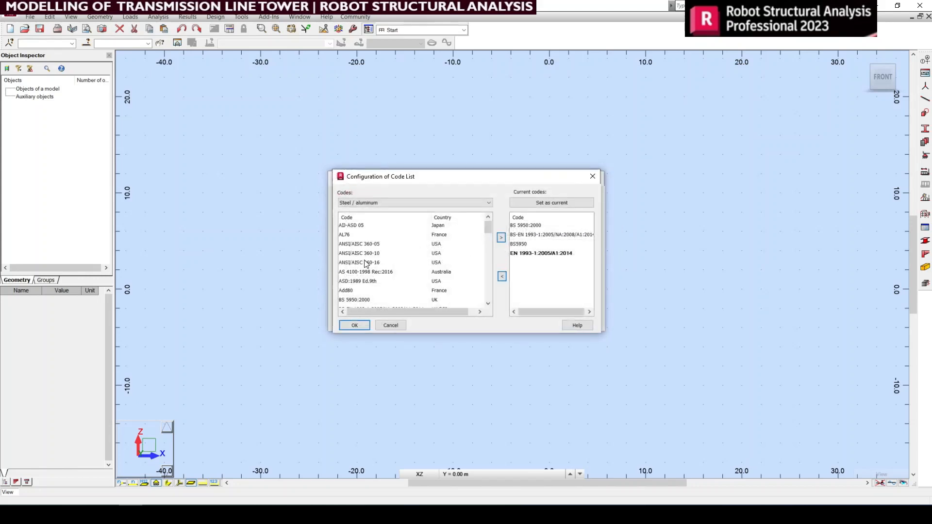
pyautogui.scroll(-5, 365, 270)
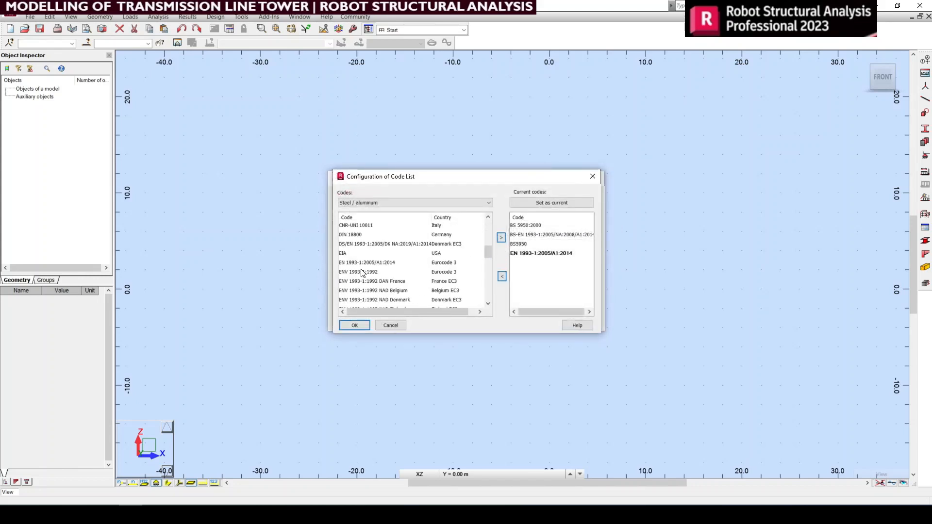
pyautogui.scroll(-3, 361, 275)
pyautogui.scroll(-6, 359, 280)
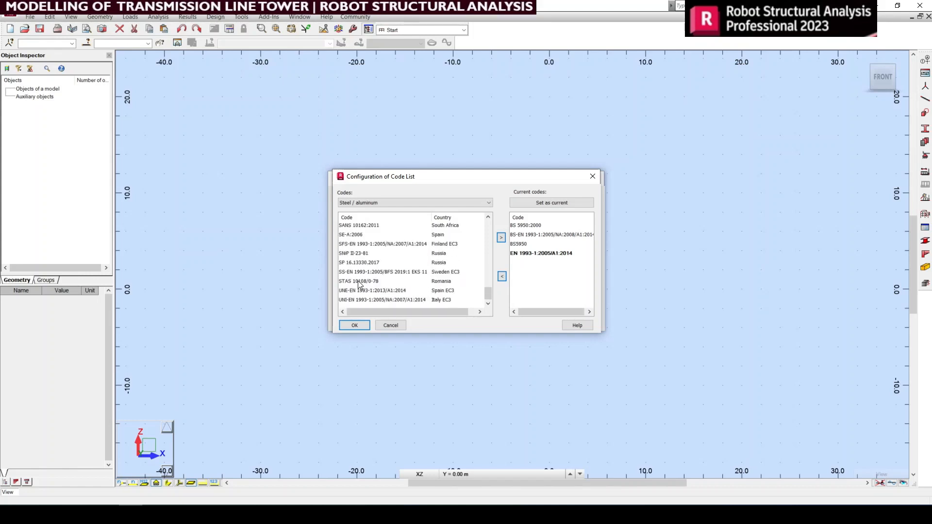
pyautogui.scroll(6, 359, 283)
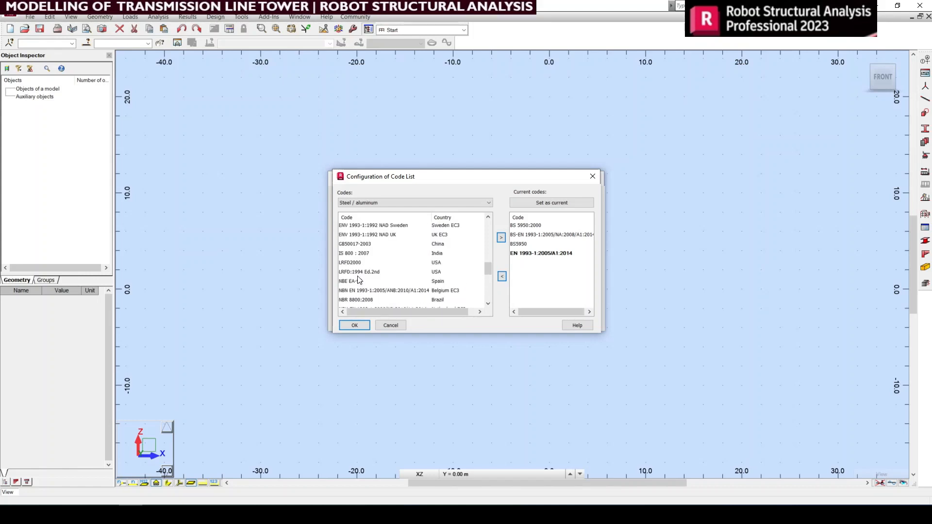
pyautogui.click(353, 253)
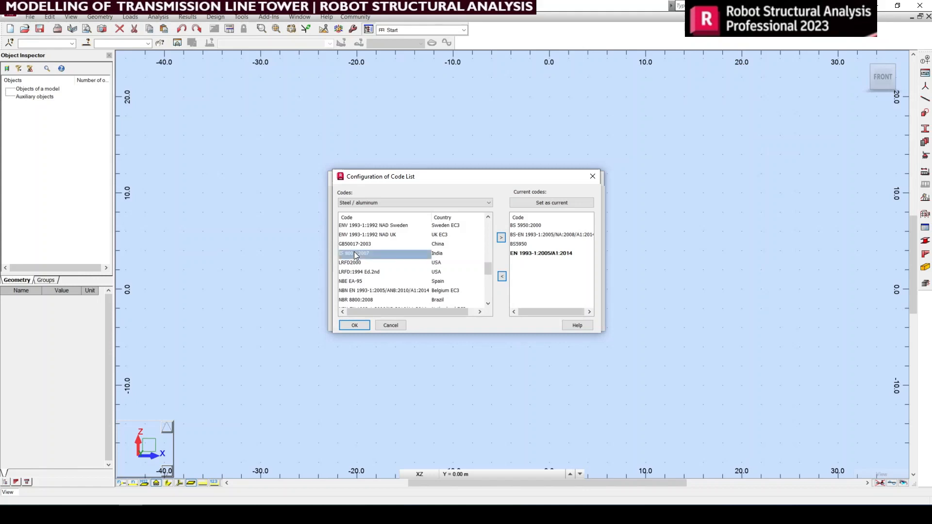
pyautogui.click(502, 238)
pyautogui.click(353, 326)
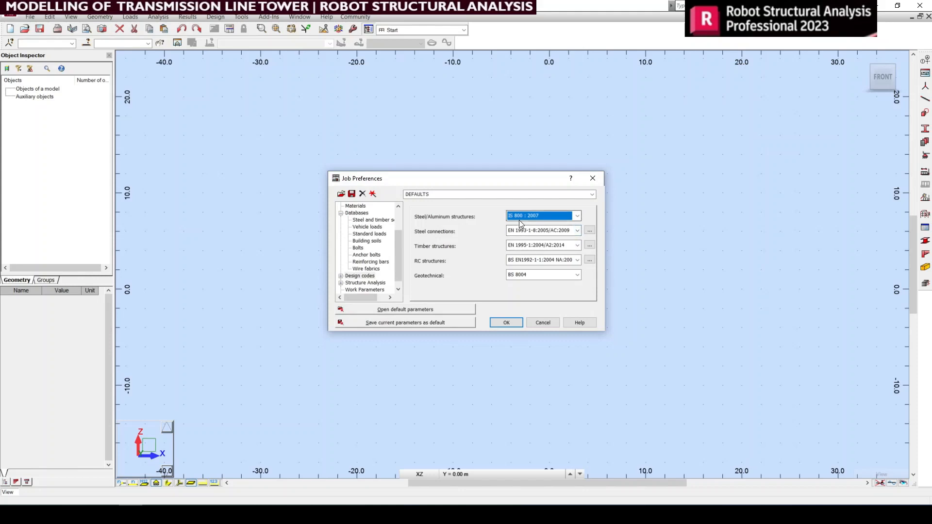
# - Check which design codes are available for steel connections, leaving the code list without changes
pyautogui.click(549, 230)
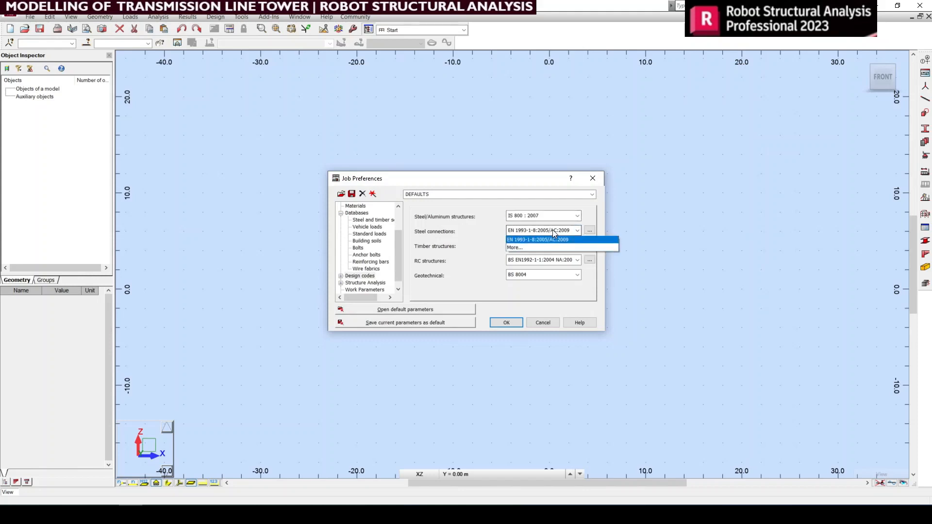
pyautogui.click(527, 248)
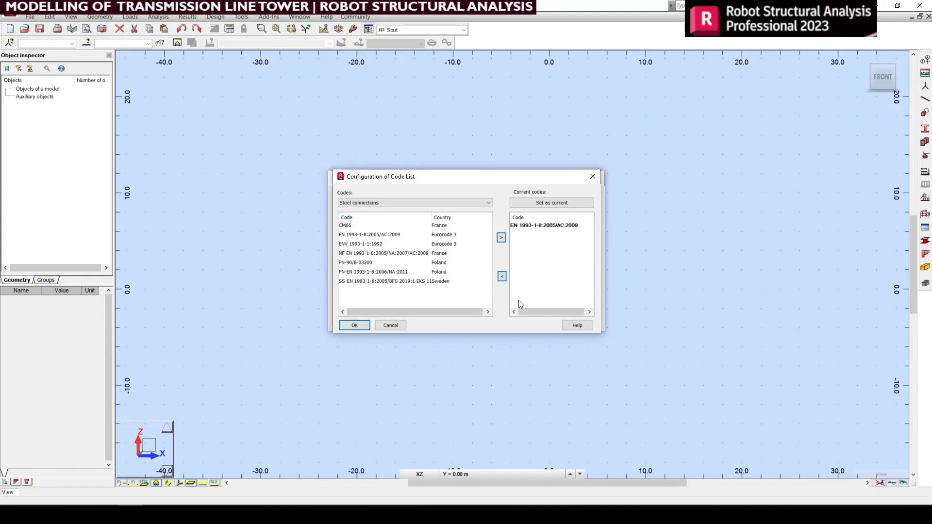
pyautogui.click(397, 327)
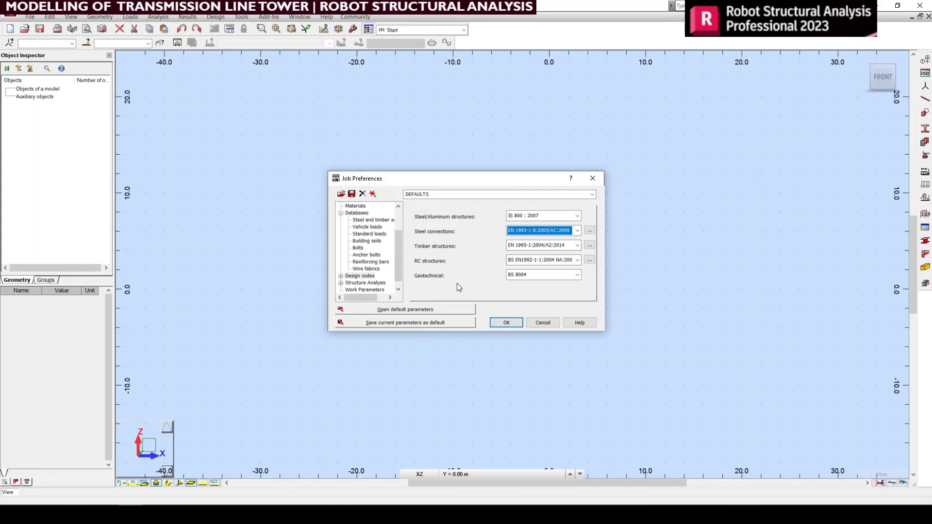
# - Review the design codes for loads and open the details of the load combination code
pyautogui.scroll(-1, 397, 240)
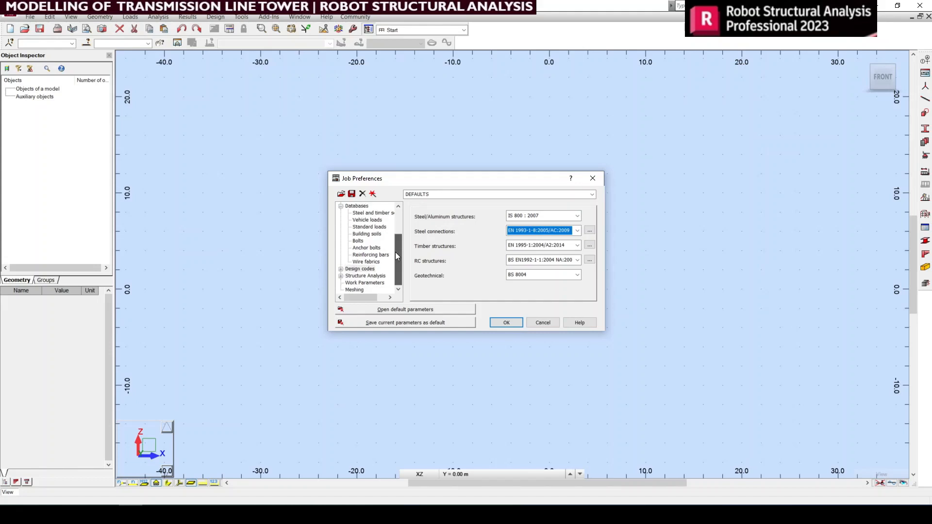
pyautogui.click(341, 269)
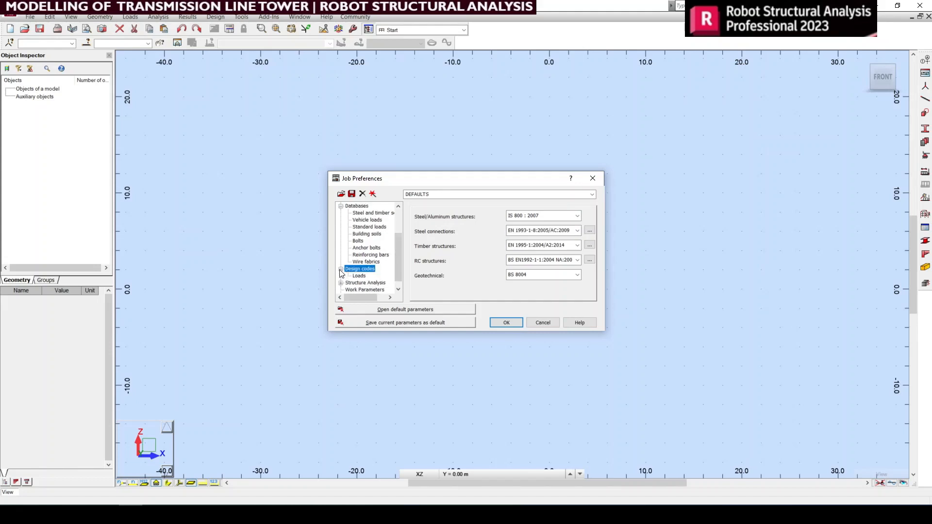
pyautogui.click(362, 275)
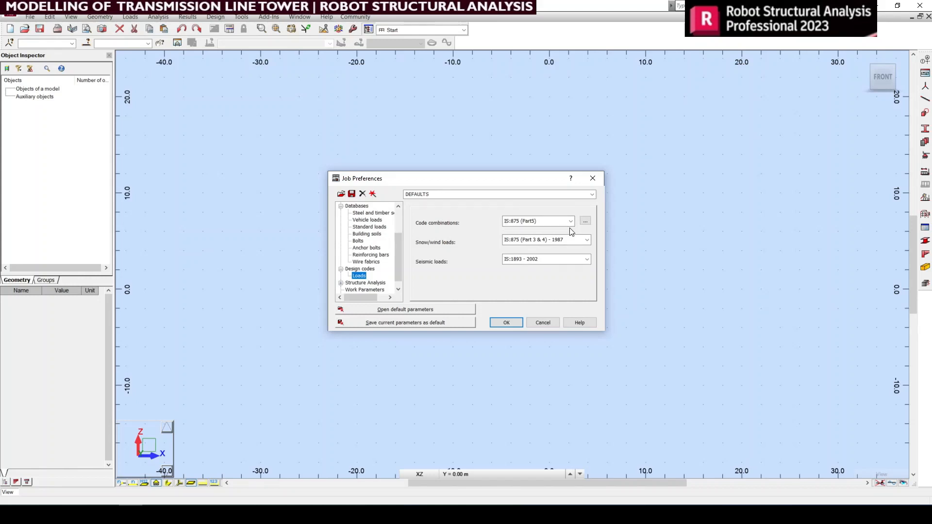
pyautogui.click(584, 221)
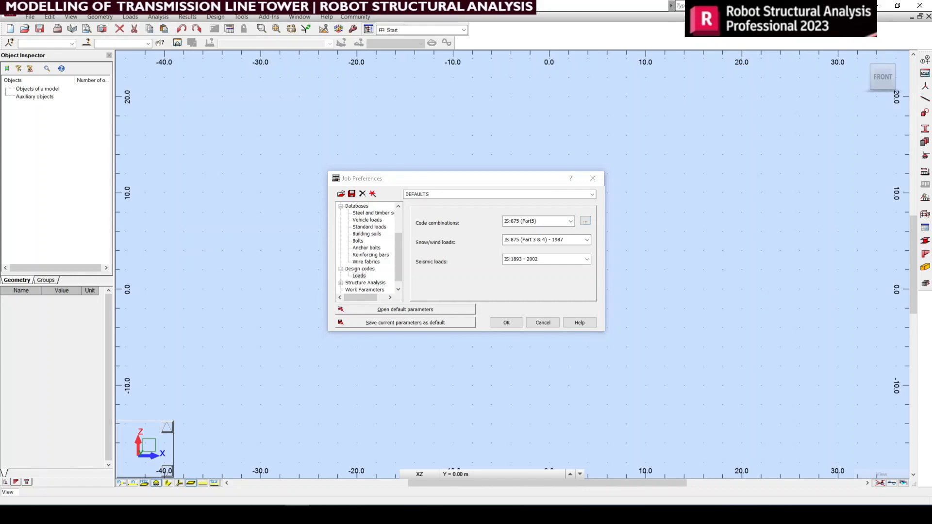
# - Look through the available load combination codes for Indian entries, including IS:Working stress, leaving the code list without changes
pyautogui.click(569, 223)
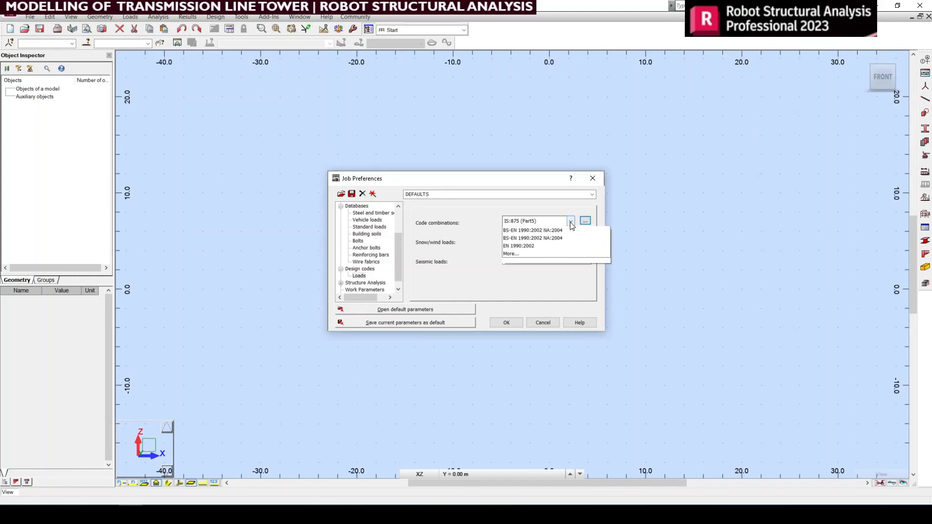
pyautogui.click(523, 276)
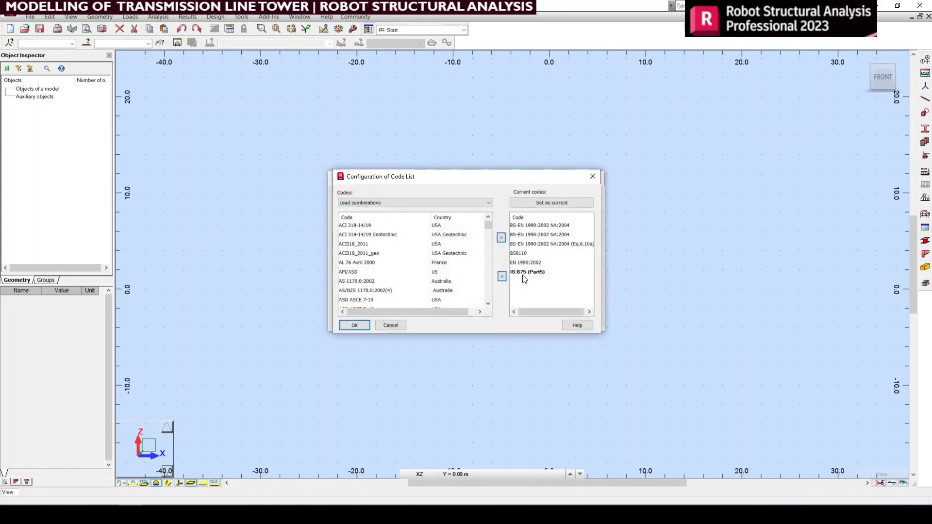
pyautogui.scroll(-5, 450, 267)
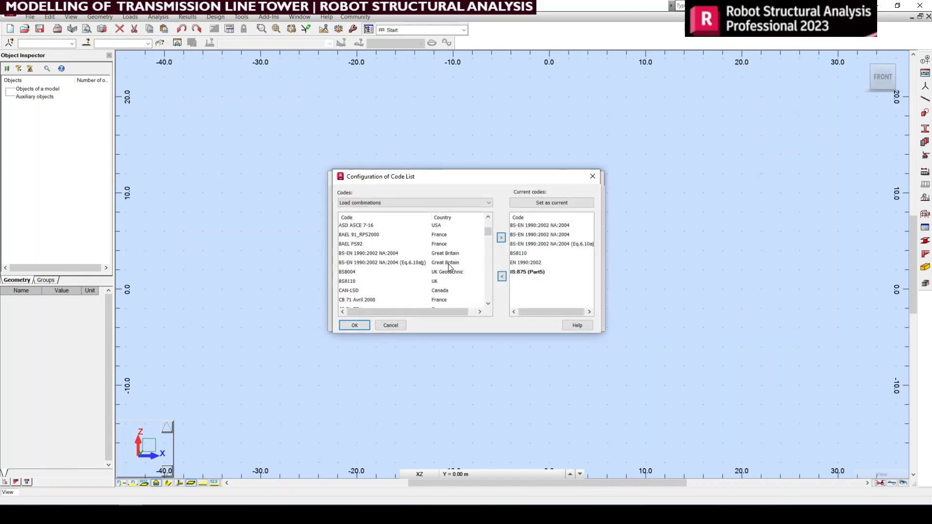
pyautogui.scroll(-4, 450, 267)
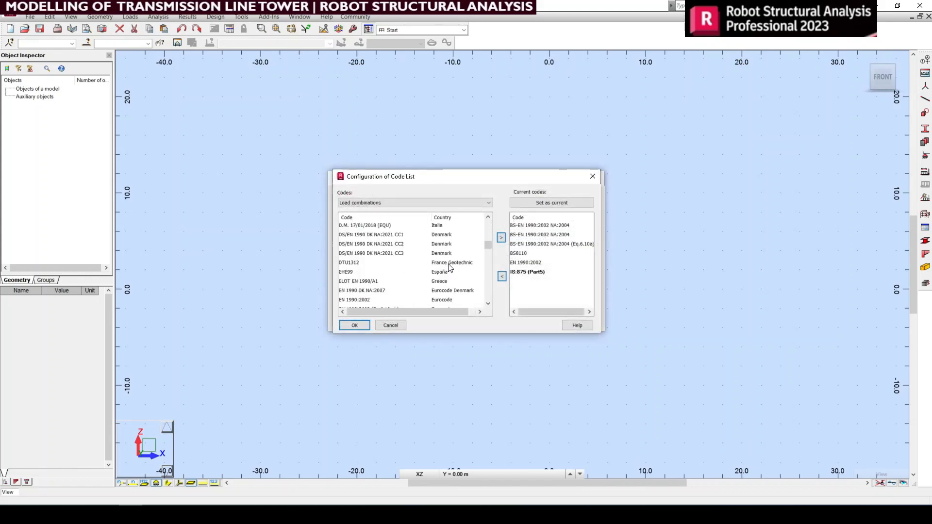
pyautogui.scroll(-5, 449, 267)
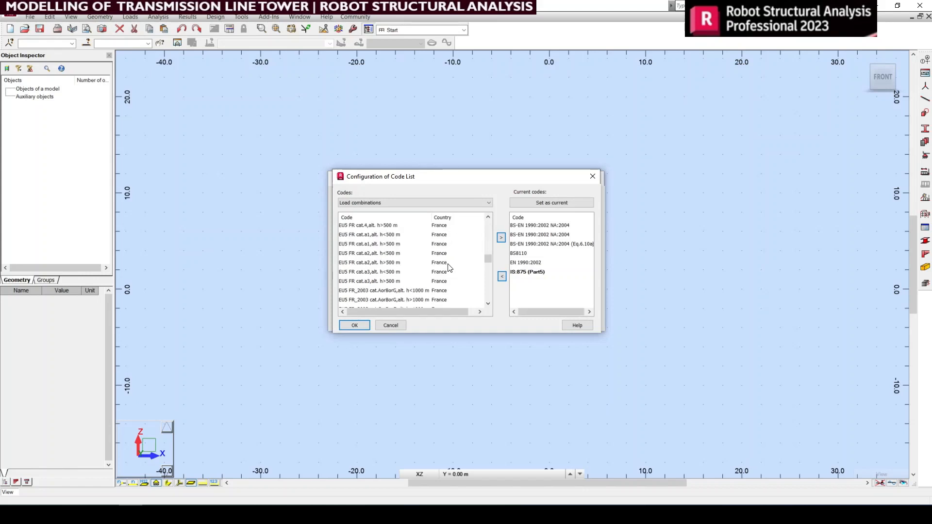
pyautogui.scroll(-2, 449, 268)
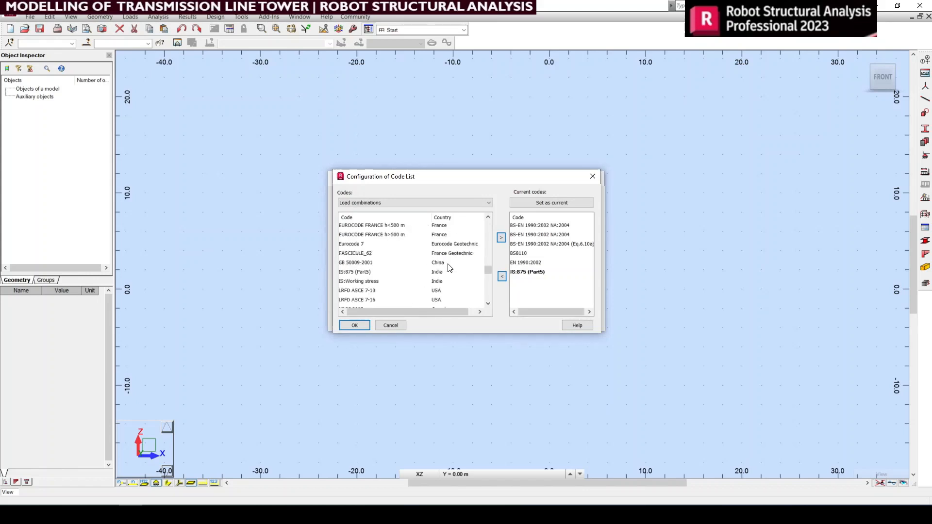
pyautogui.click(370, 283)
pyautogui.scroll(-1, 369, 286)
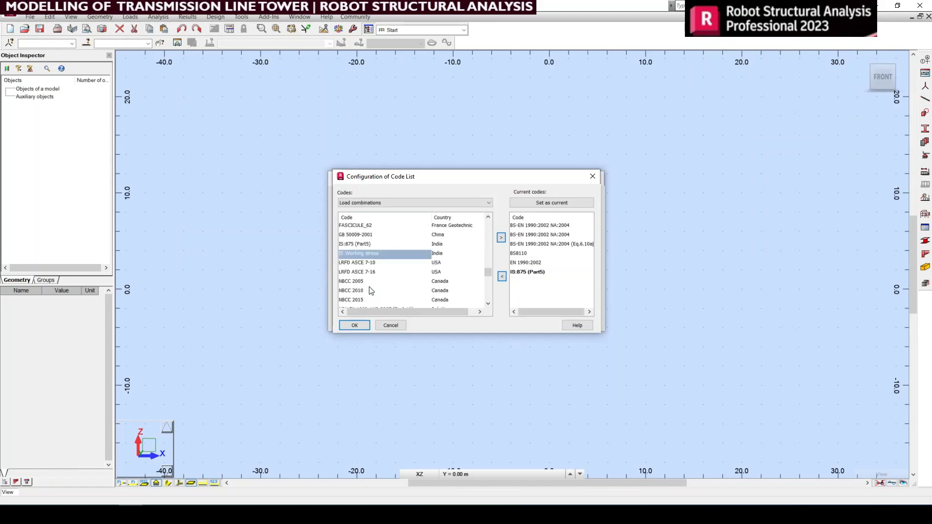
pyautogui.scroll(-8, 370, 290)
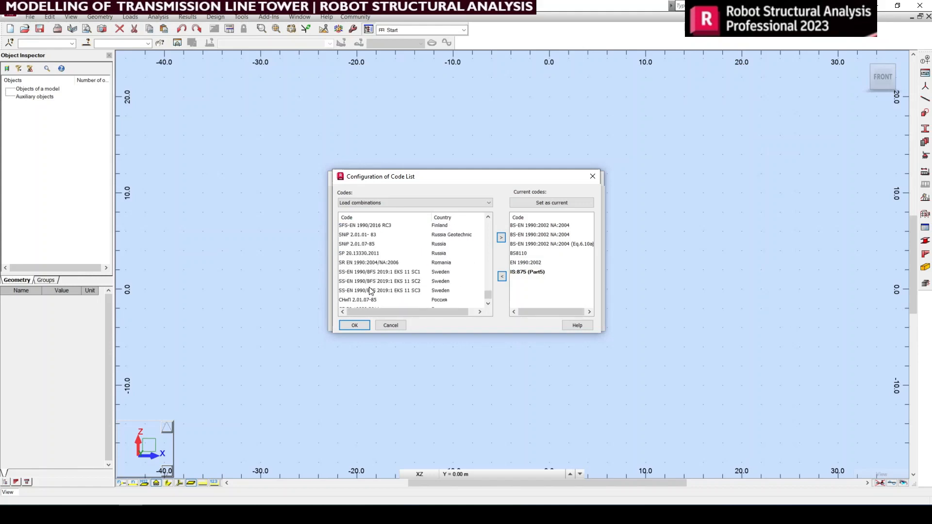
pyautogui.scroll(-1, 370, 291)
pyautogui.scroll(11, 370, 290)
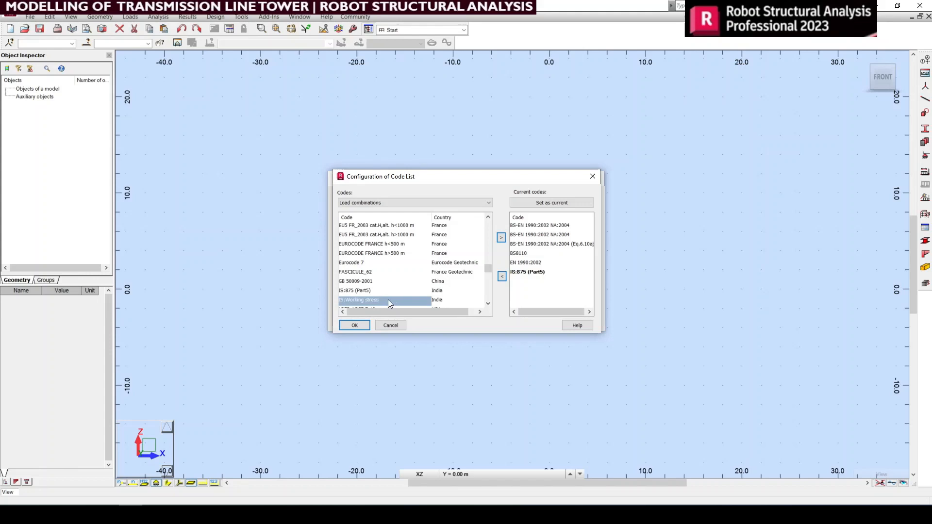
pyautogui.scroll(-3, 384, 303)
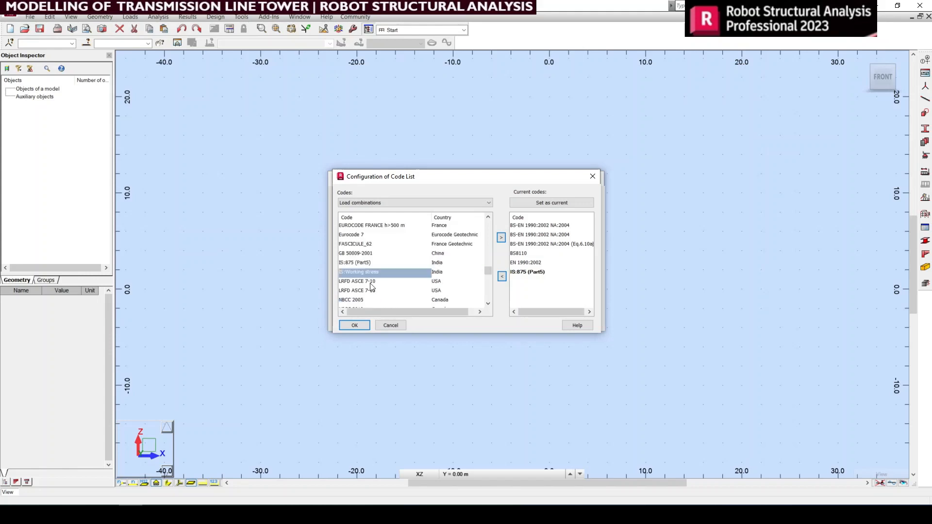
pyautogui.click(593, 176)
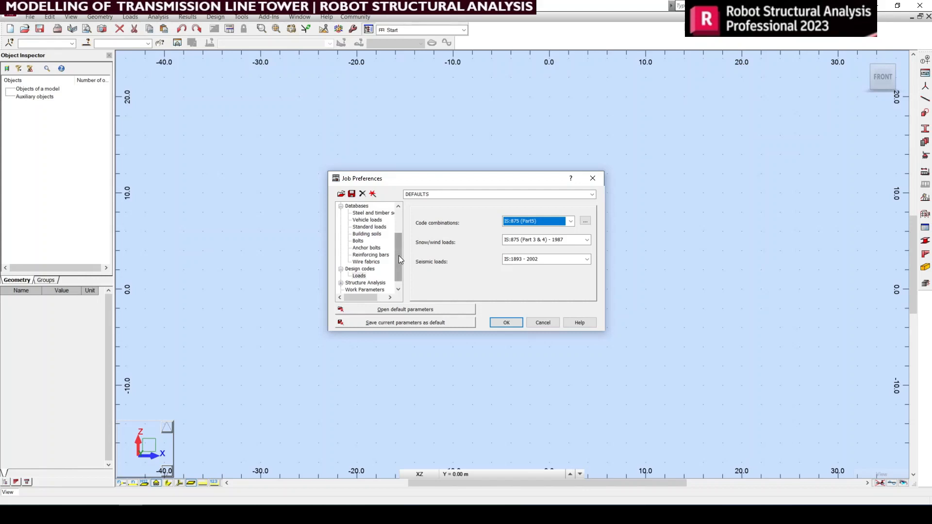
# - Review the job preferences for structure analysis, non-linear analysis, work parameters and meshing
pyautogui.moveTo(398, 255); pyautogui.dragTo(398, 263)
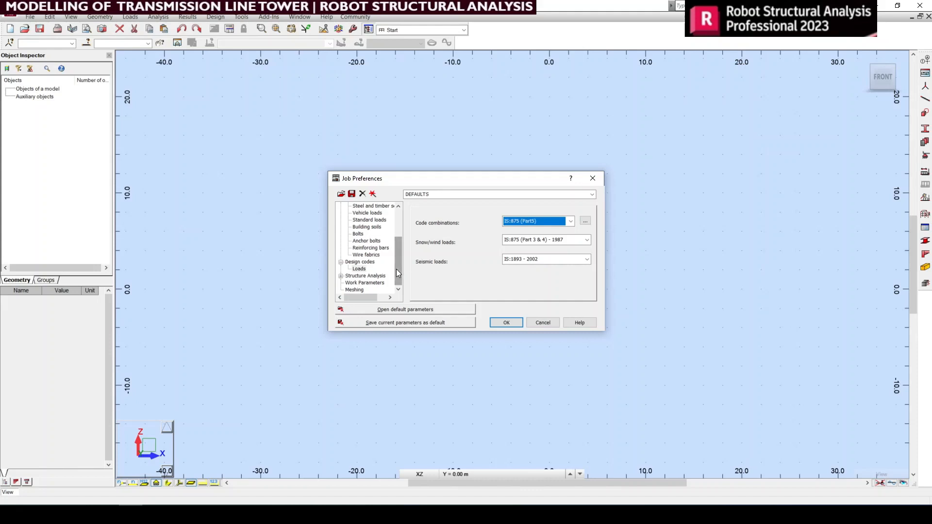
pyautogui.click(370, 276)
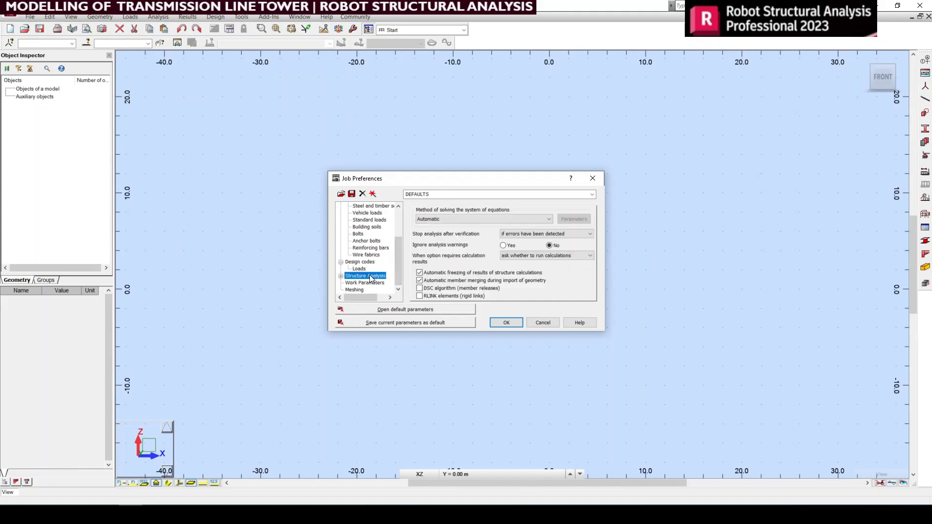
pyautogui.click(341, 276)
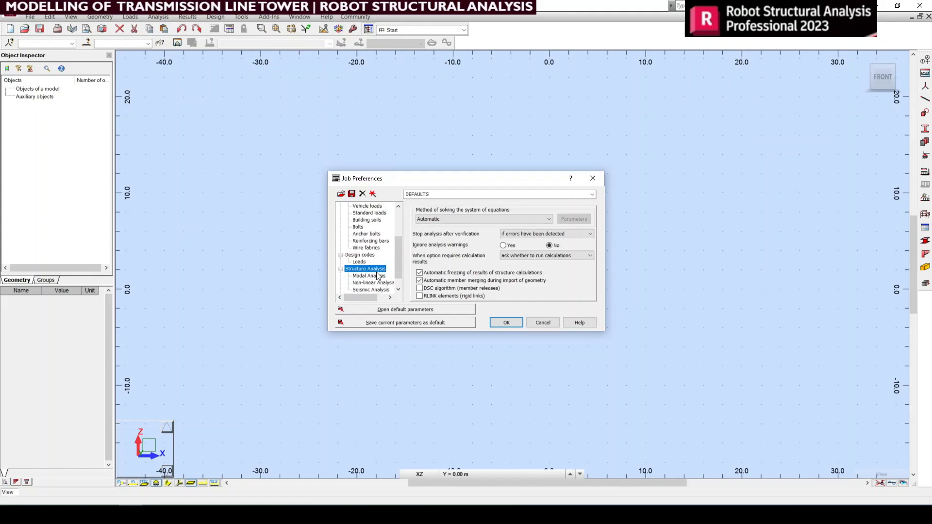
pyautogui.scroll(-1, 379, 277)
pyautogui.click(373, 269)
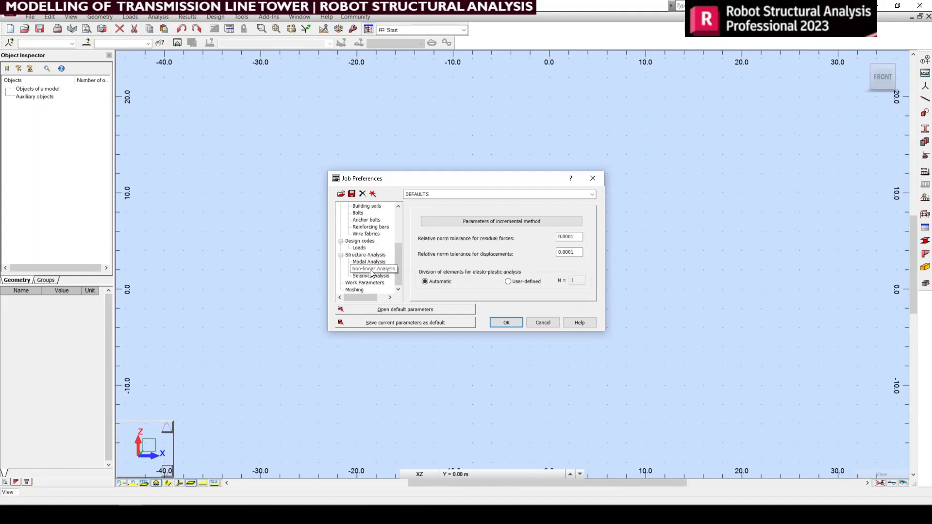
pyautogui.click(372, 283)
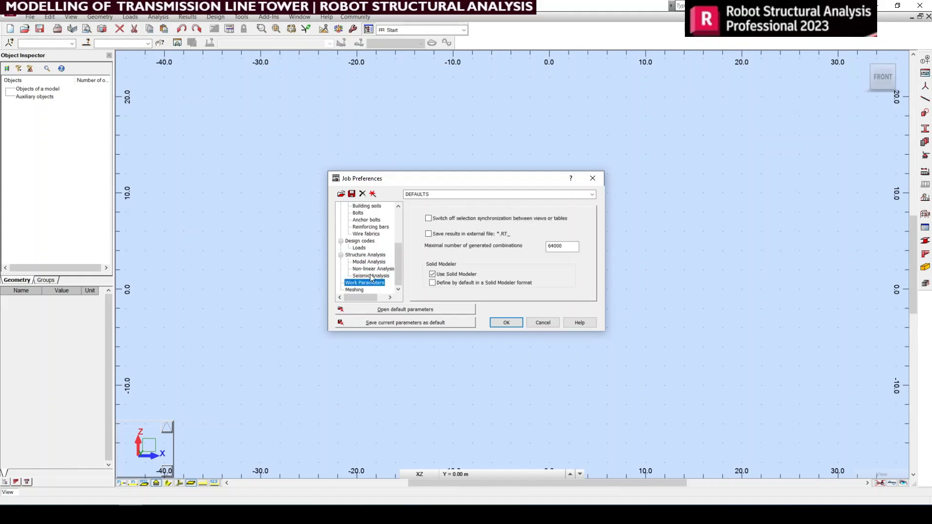
pyautogui.click(354, 290)
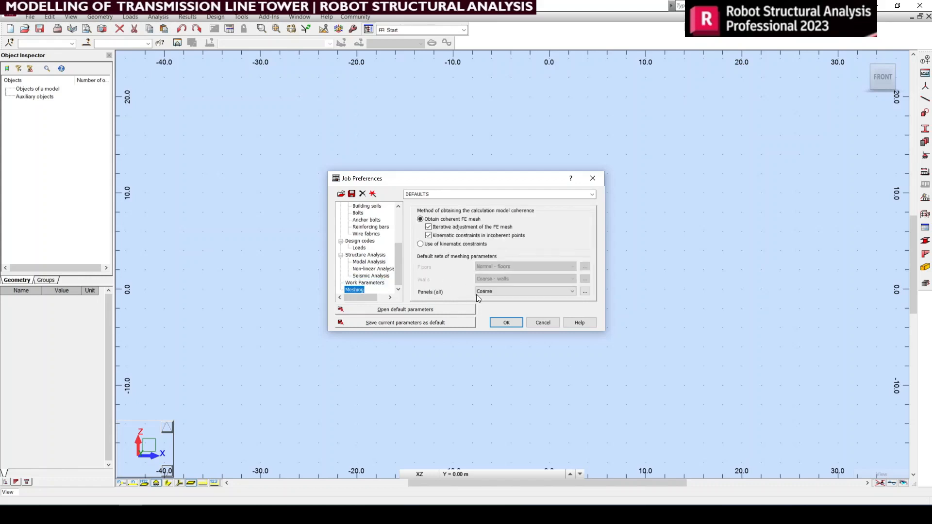
# - Save the current parameters as default, then apply the job preferences and convert the member parameters to IS 800 : 2007
pyautogui.click(395, 325)
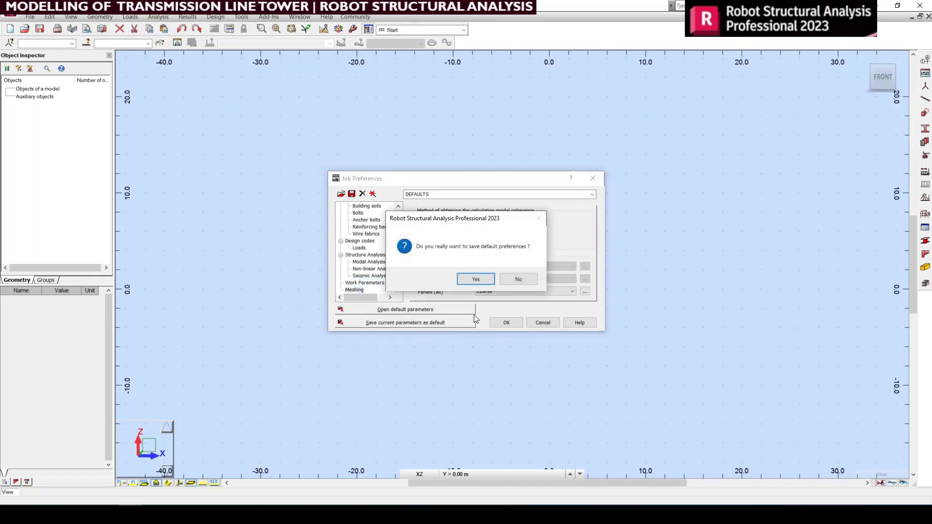
pyautogui.click(475, 280)
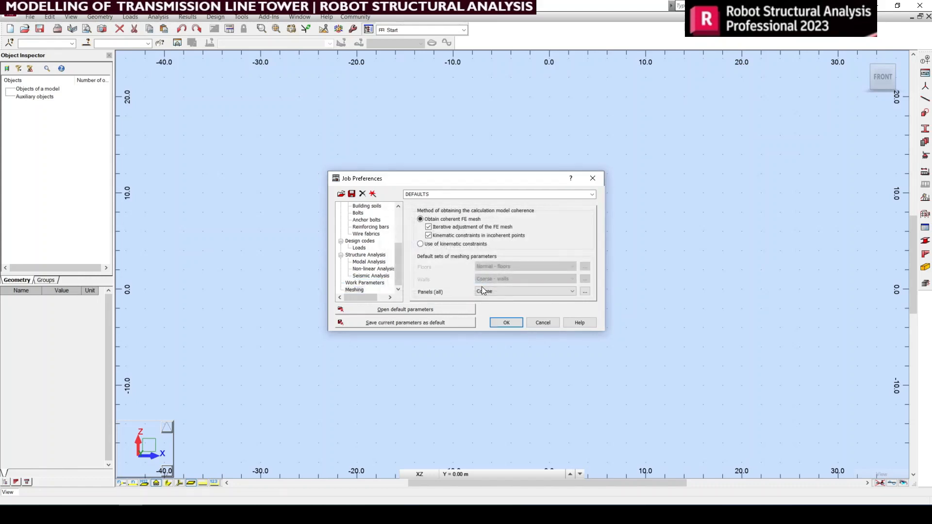
pyautogui.click(507, 321)
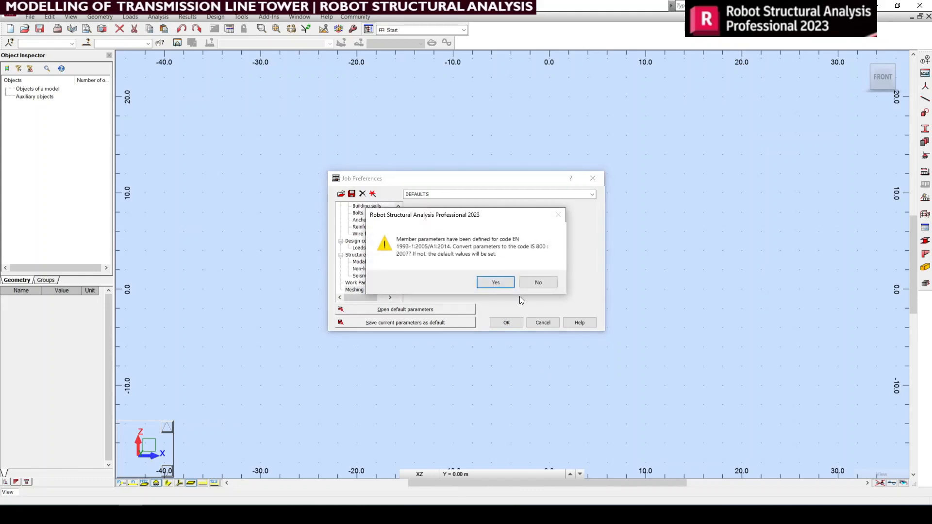
pyautogui.click(496, 282)
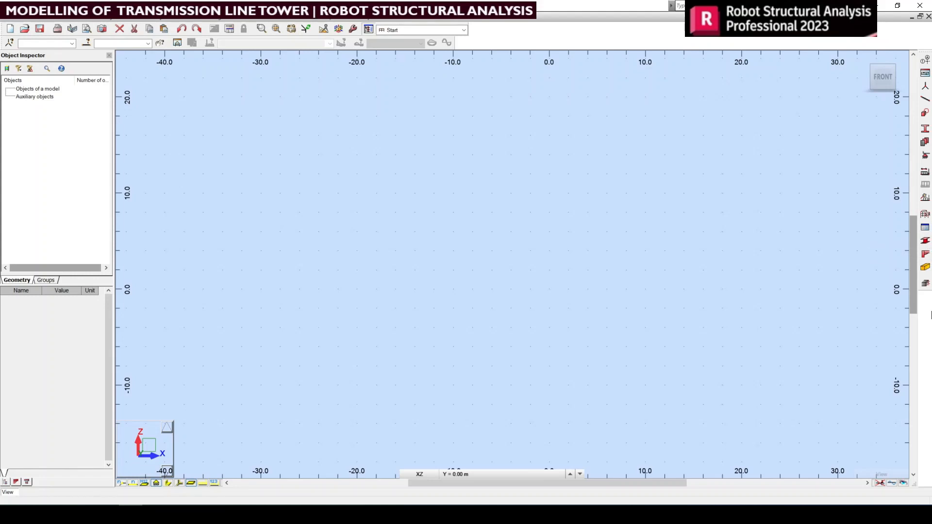
# - Open the full Nodes data table
pyautogui.click(926, 229)
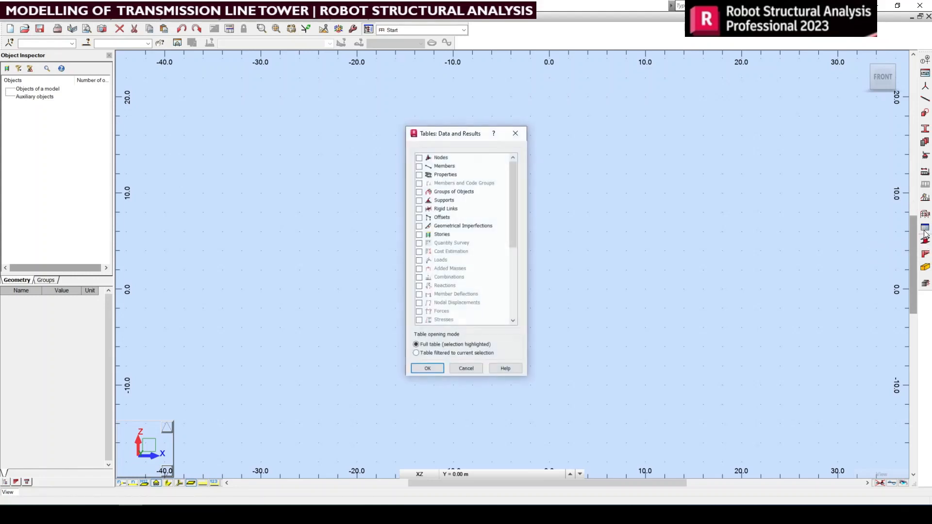
pyautogui.click(419, 158)
pyautogui.click(419, 158)
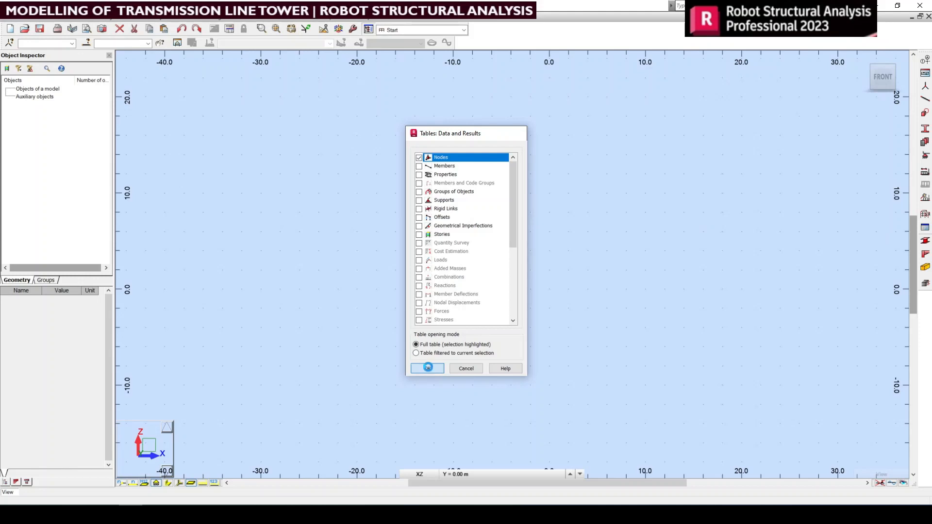
pyautogui.click(428, 369)
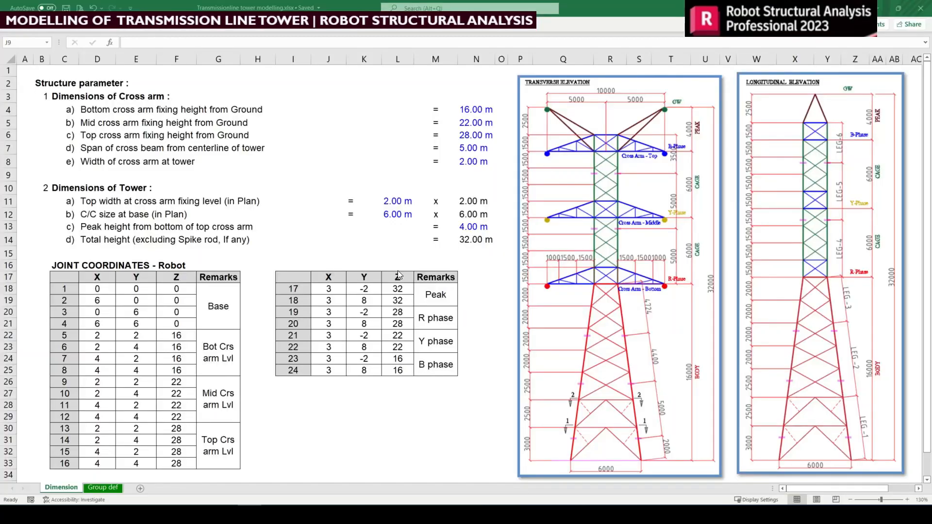
# - In the Excel workbook's Dimension sheet, read the bottom, mid and top cross arm fixing height entries
pyautogui.click(174, 164)
pyautogui.click(76, 118)
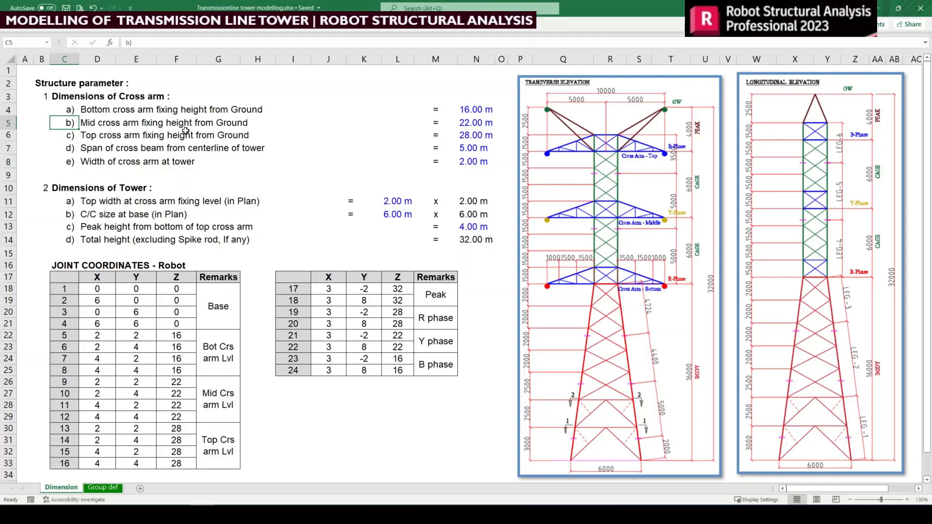
pyautogui.press('Up')
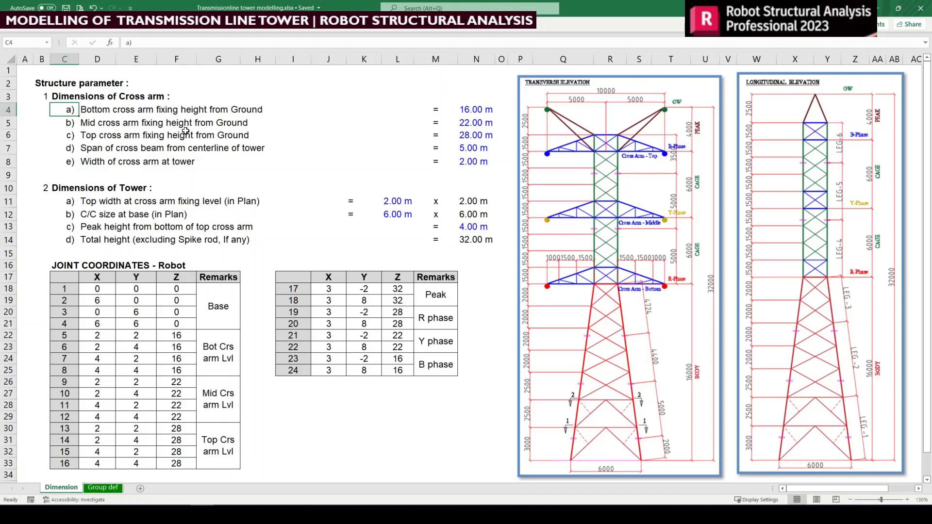
pyautogui.press('Right')
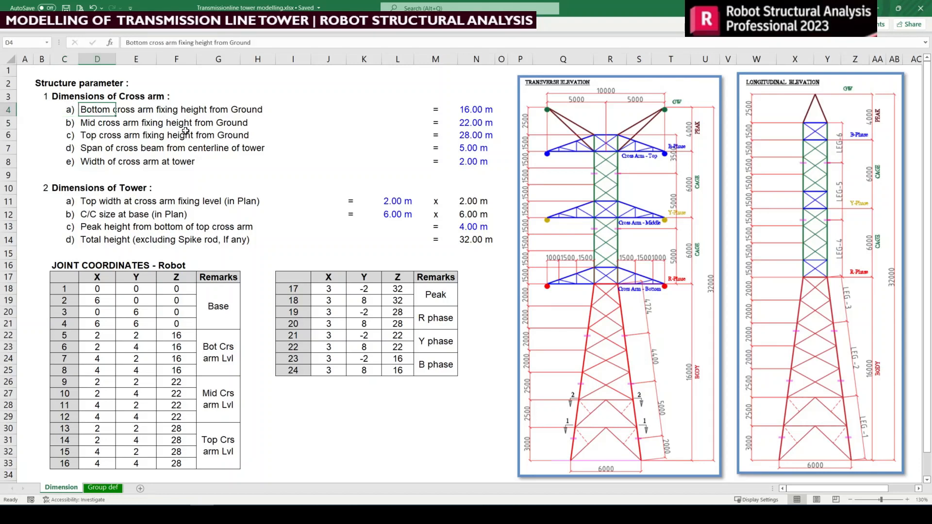
pyautogui.press('Down')
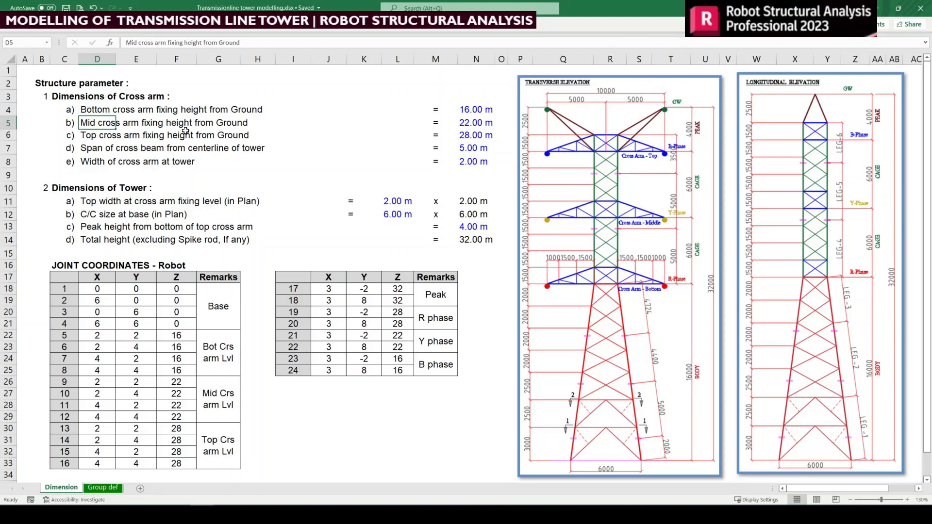
pyautogui.press('Down')
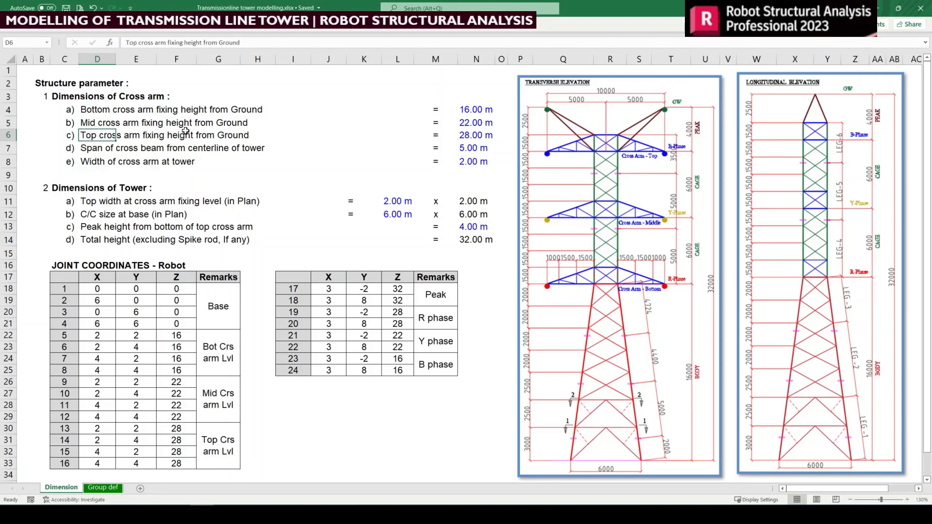
# - Examine the values in column N for the cross arm fixing heights, cross beam span and cross arm width against the tower elevations
pyautogui.press('Right')
pyautogui.press('Right')
pyautogui.press('Right')
pyautogui.press('Right')
pyautogui.press('Right')
pyautogui.press('Right')
pyautogui.press('Right')
pyautogui.press('Right')
pyautogui.press('Right')
pyautogui.press('Right')
pyautogui.press('Right')
pyautogui.press('Right')
pyautogui.press('Right')
pyautogui.press('Left')
pyautogui.press('Left')
pyautogui.press('Left')
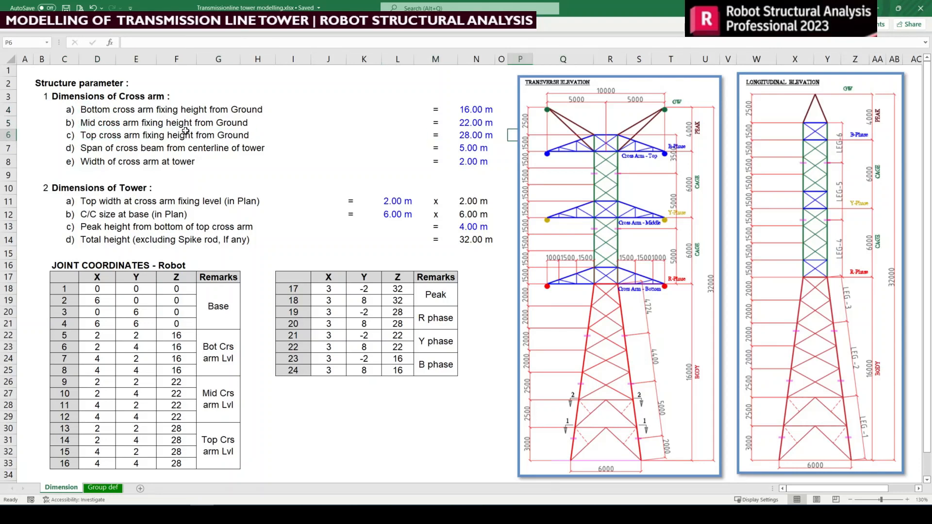
pyautogui.press('Up')
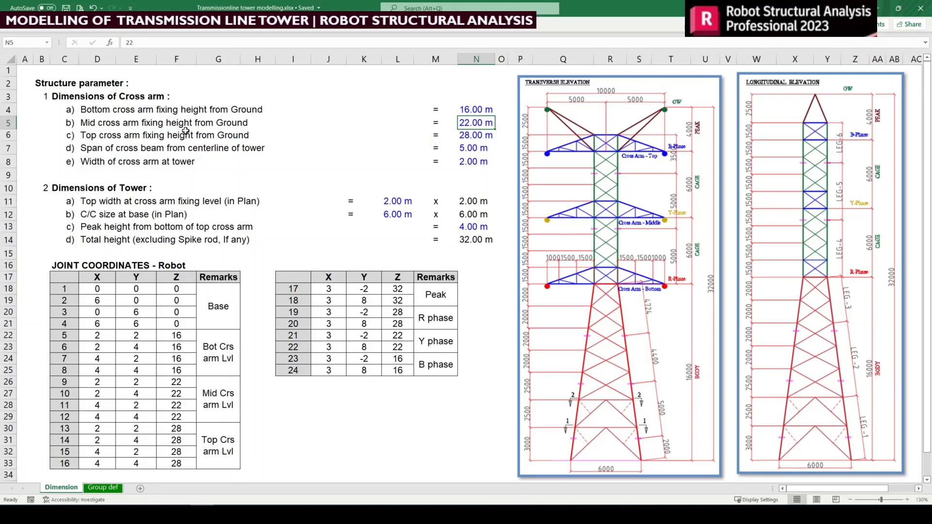
pyautogui.press('Up')
pyautogui.press('Down')
pyautogui.press('Down')
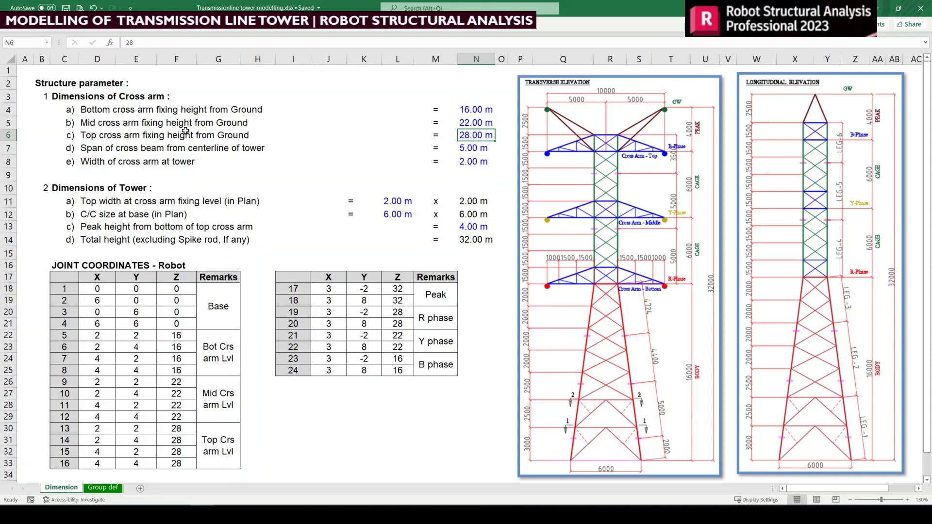
pyautogui.press('Down')
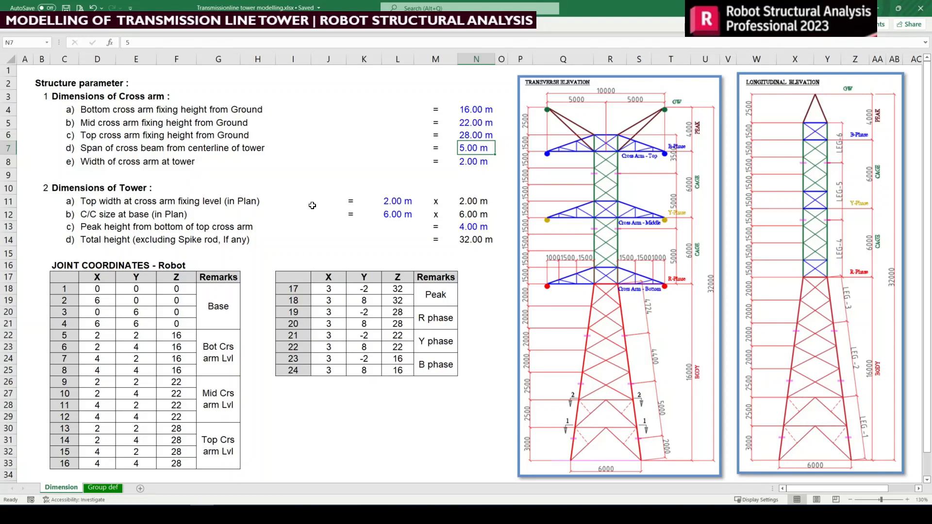
pyautogui.press('Down')
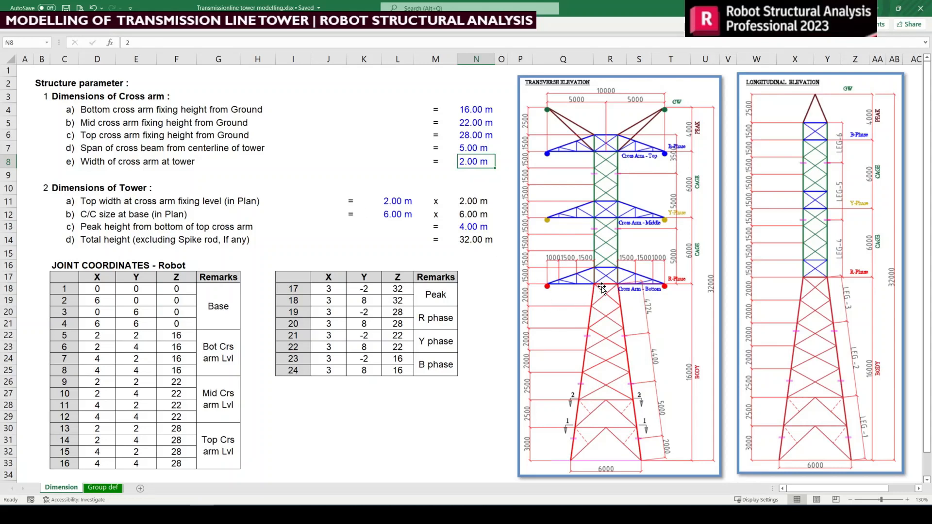
# - Examine the tower's top width at the cross arm fixing level in row 11 of the Dimensions of Tower section
pyautogui.click(177, 188)
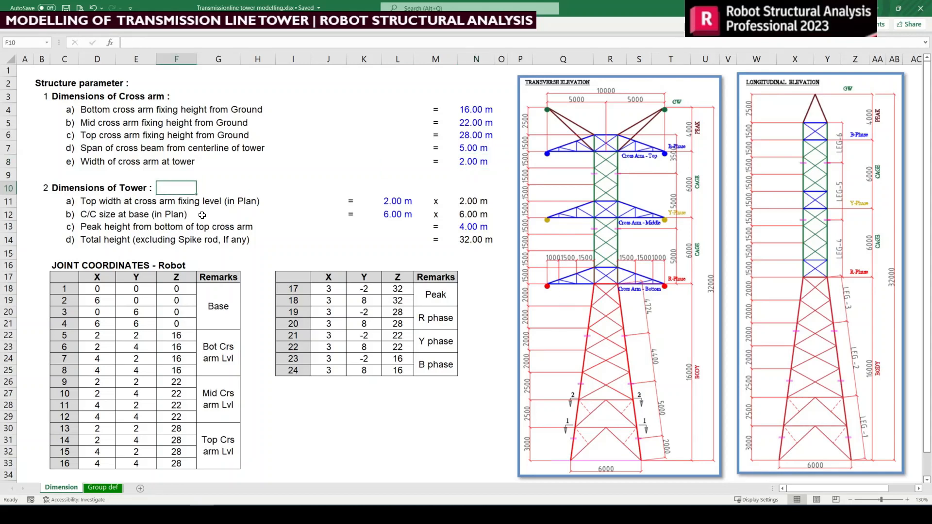
pyautogui.press('Down')
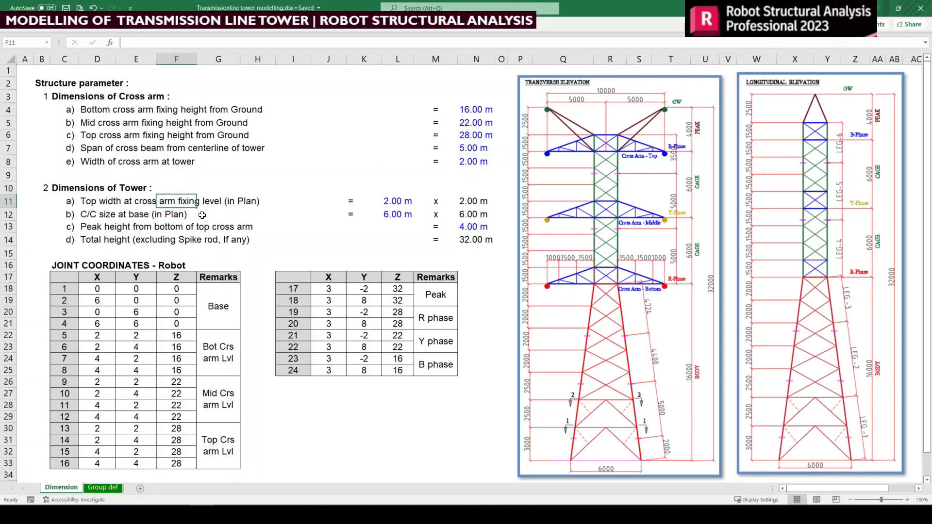
pyautogui.press('Right')
pyautogui.press('Right')
pyautogui.press('Right')
pyautogui.press('Right')
pyautogui.press('Right')
pyautogui.press('Right')
pyautogui.press('Right')
pyautogui.press('Right')
pyautogui.press('Right')
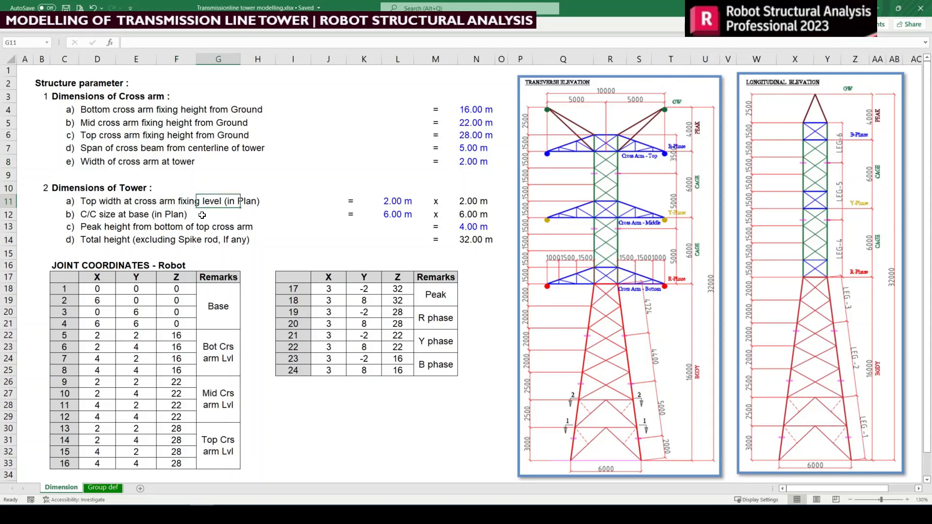
pyautogui.press('Left')
pyautogui.press('Left')
pyautogui.press('Left')
pyautogui.press('Right')
pyautogui.press('Right')
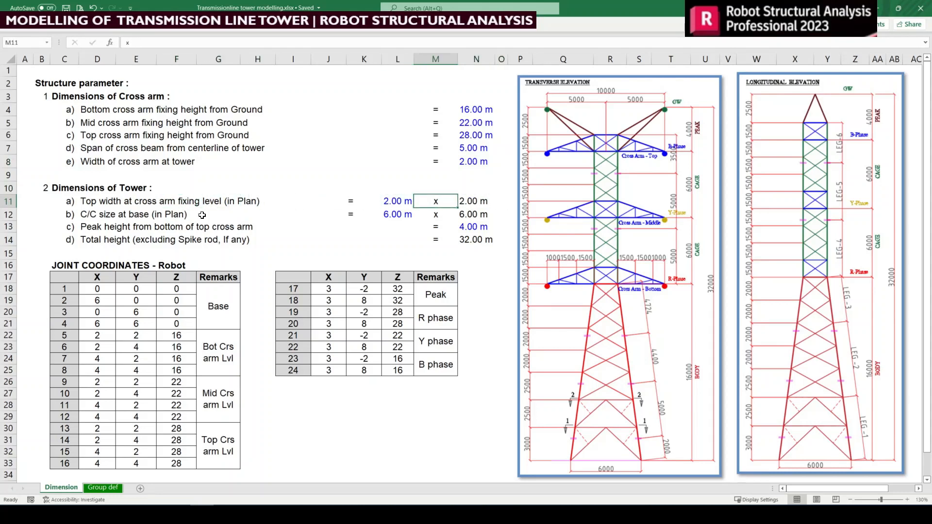
# - Read down the tower dimension entries for base size, peak height and total height
pyautogui.press('Up')
pyautogui.press('Up')
pyautogui.press('Up')
pyautogui.press('Down')
pyautogui.press('Down')
pyautogui.press('Down')
pyautogui.press('Down')
pyautogui.press('Down')
pyautogui.press('Down')
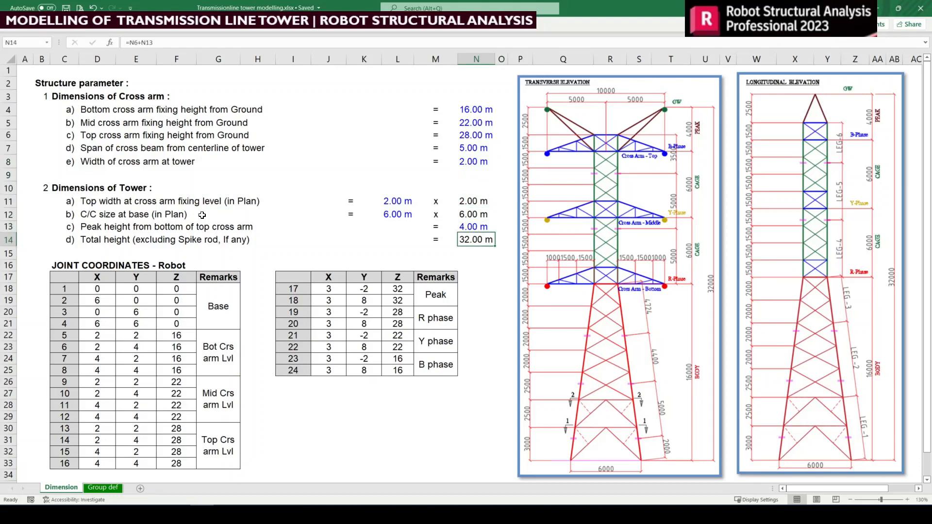
# - Compare the peak height with the elevation drawing and inspect the total height formula in N14 without changing it
pyautogui.press('Up')
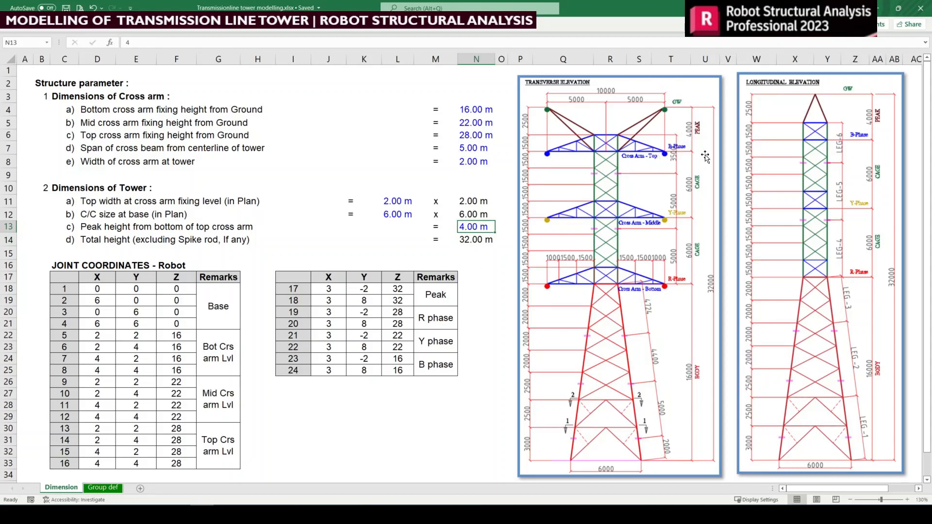
pyautogui.click(473, 240)
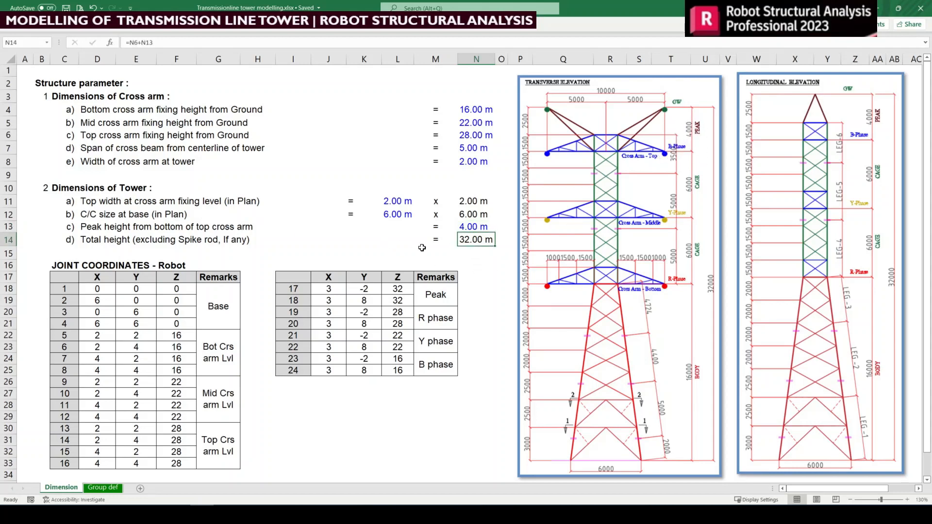
pyautogui.doubleClick(478, 238)
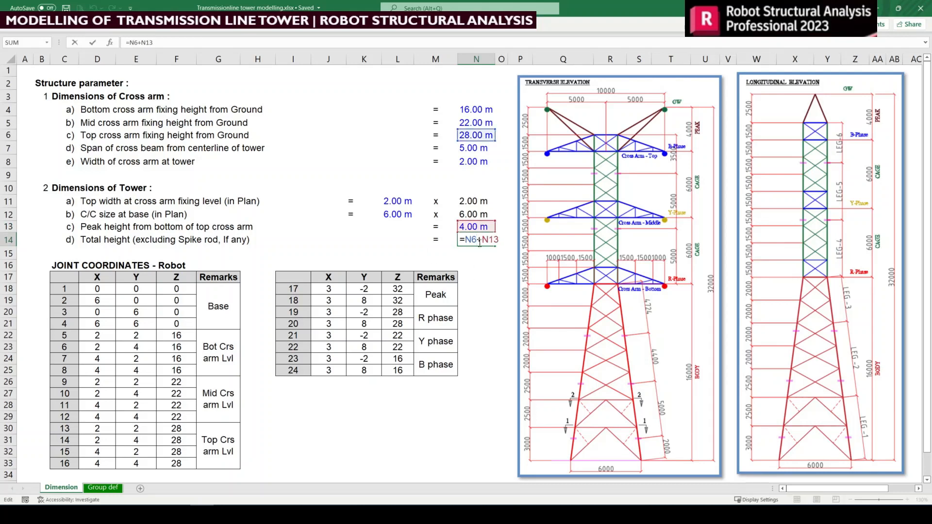
pyautogui.press('Escape')
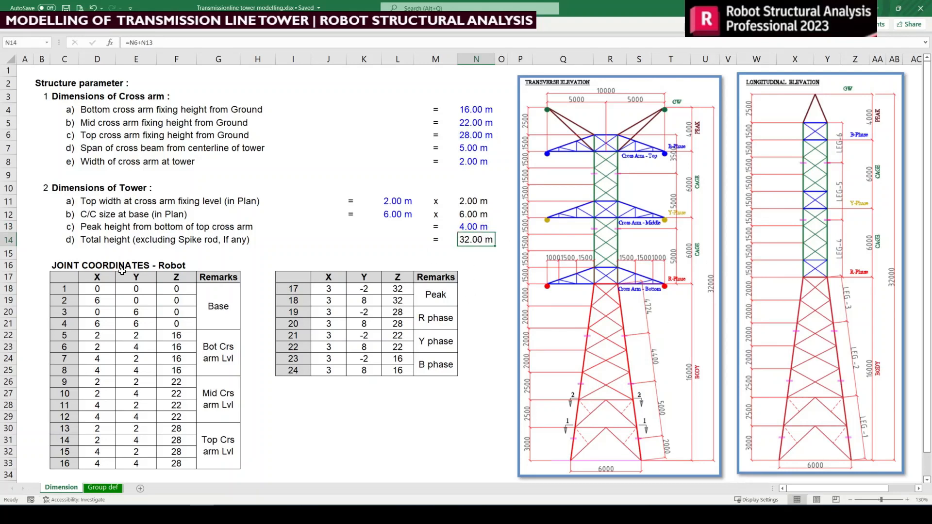
pyautogui.press('F2')
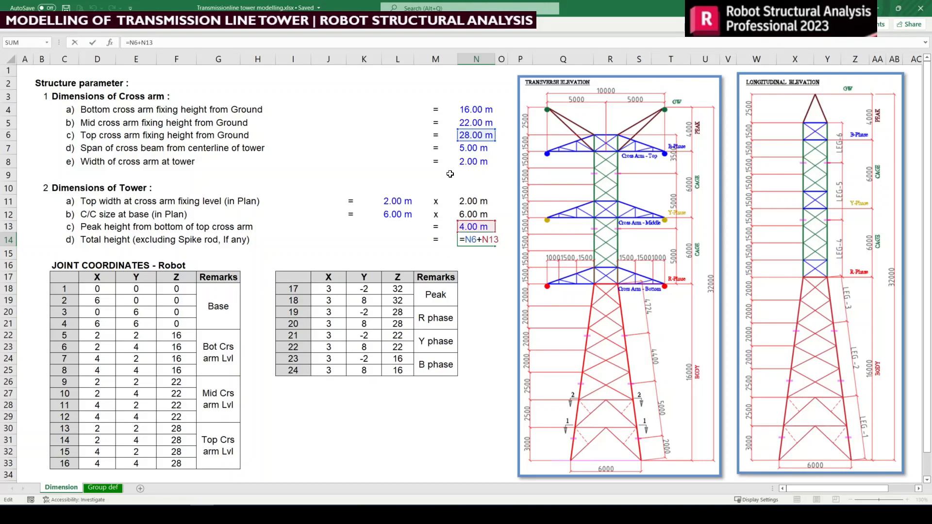
pyautogui.press('Escape')
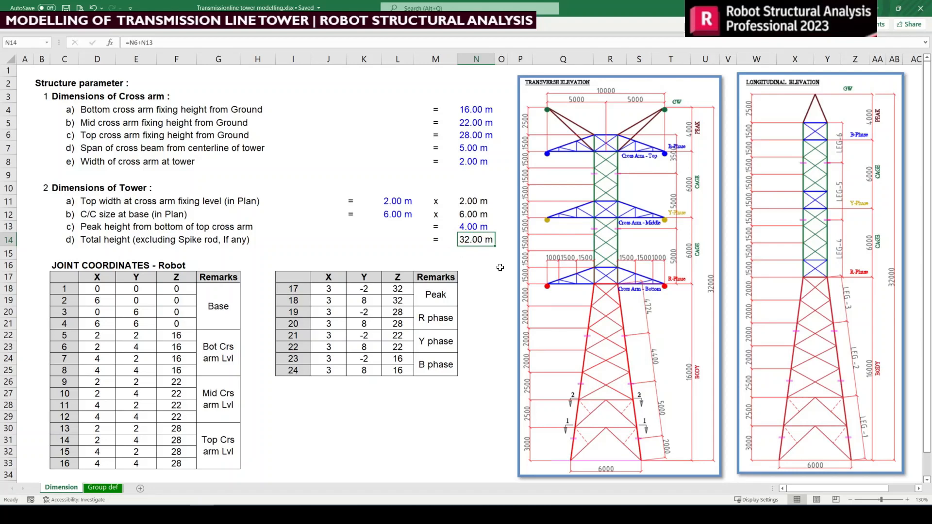
# - Inspect the coordinates of base joints 1 and 2, including the formula behind joint 2's X value in D19
pyautogui.click(95, 288)
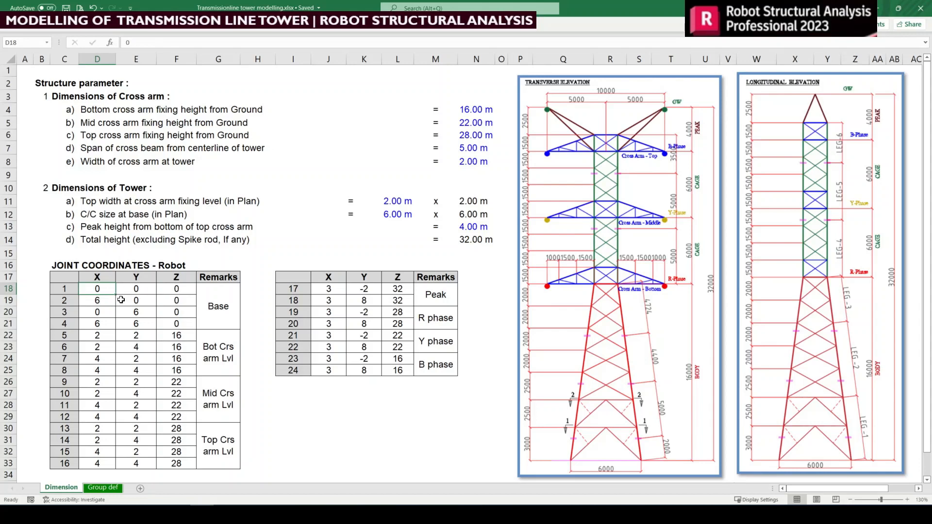
pyautogui.click(104, 302)
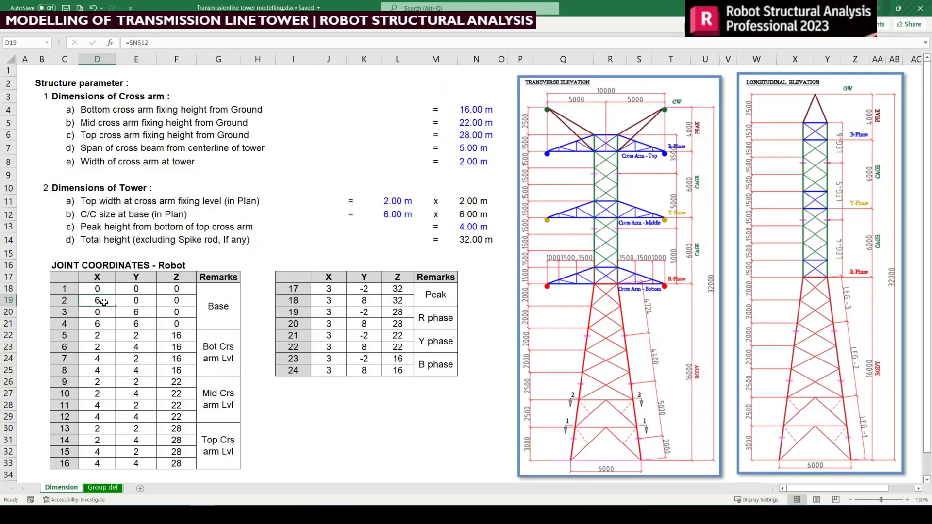
pyautogui.press('F2')
pyautogui.press('Escape')
pyautogui.click(187, 303)
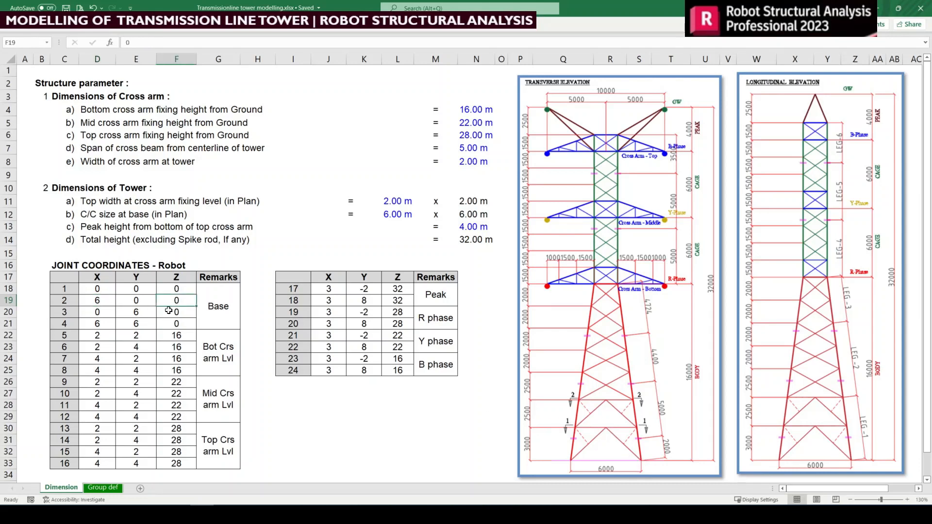
pyautogui.click(137, 302)
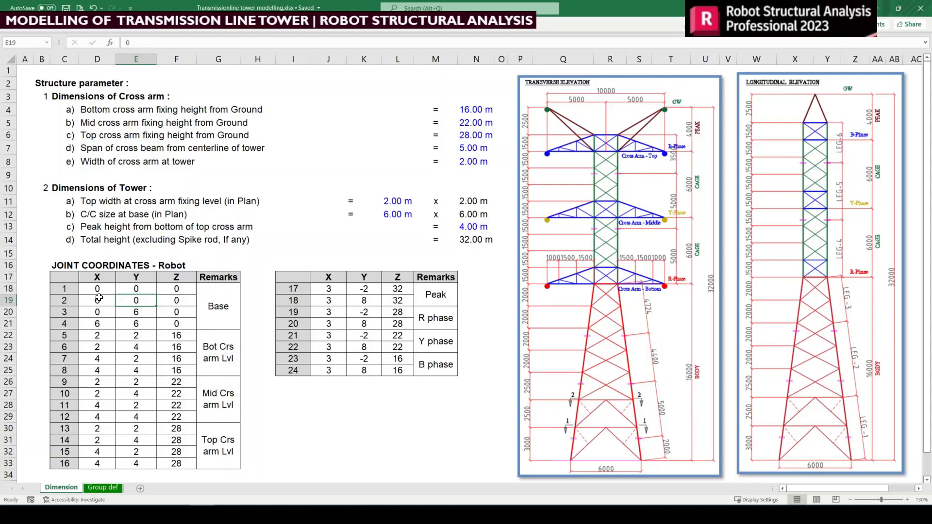
# - Check the X, Y and Z coordinates of base joints 1 to 4 in the joint coordinates table
pyautogui.moveTo(97, 288); pyautogui.dragTo(174, 323)
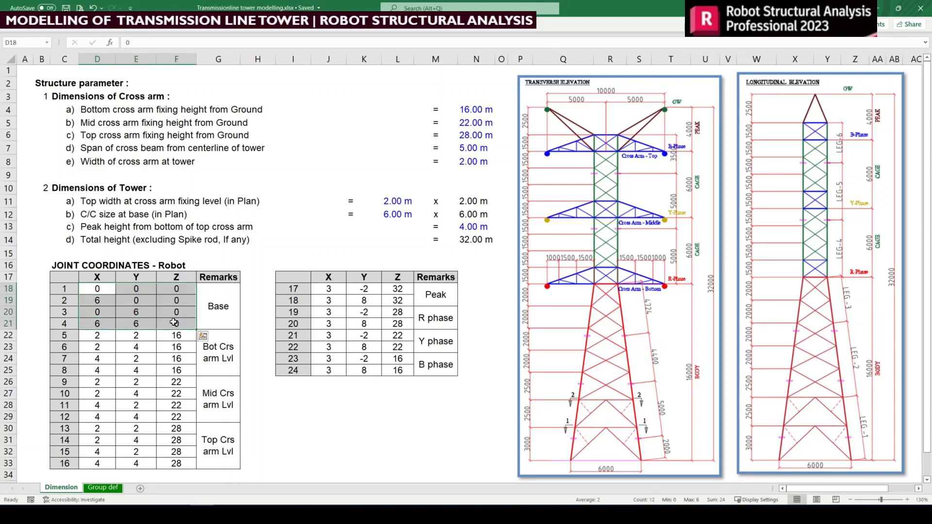
pyautogui.click(95, 289)
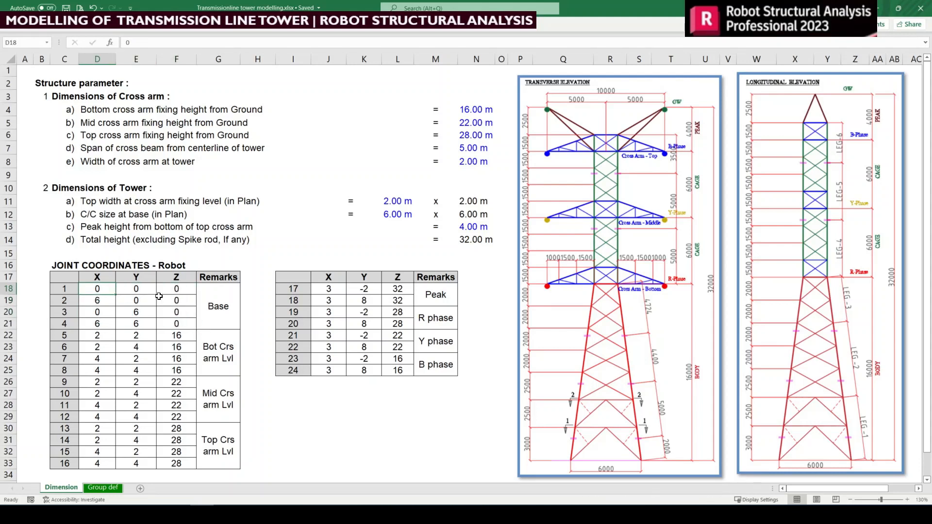
pyautogui.click(130, 289)
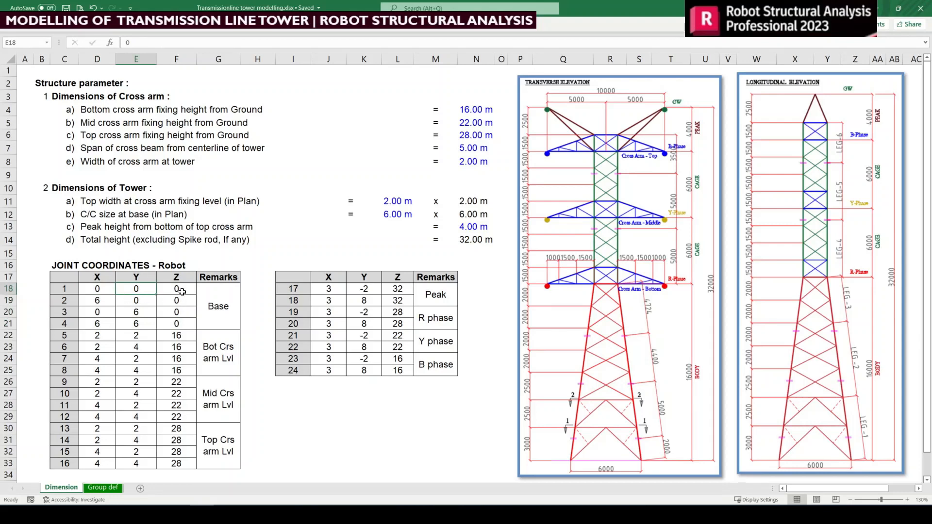
pyautogui.moveTo(182, 290); pyautogui.dragTo(186, 325)
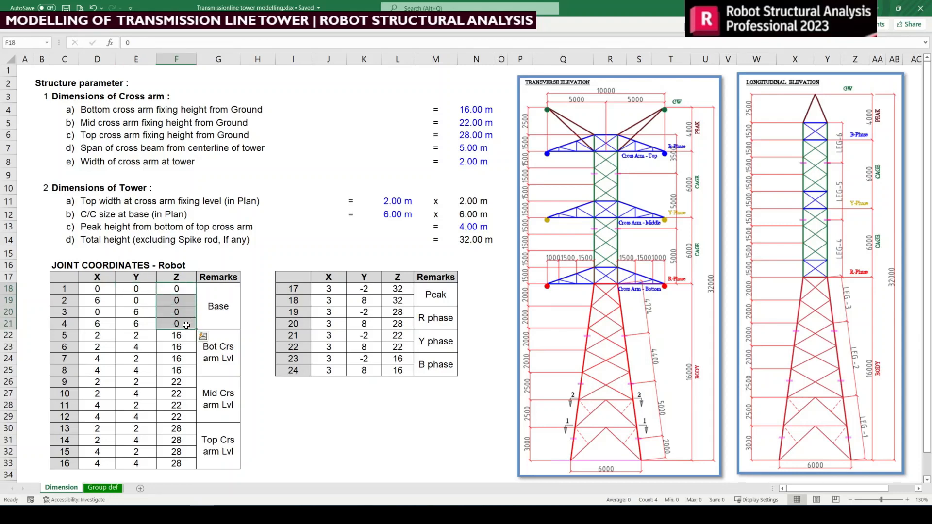
pyautogui.click(98, 302)
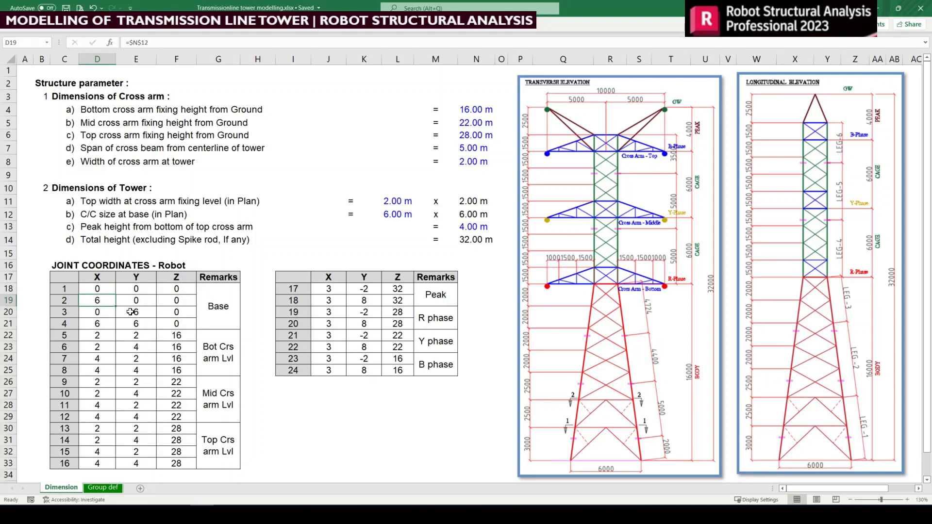
pyautogui.moveTo(97, 323); pyautogui.dragTo(130, 323)
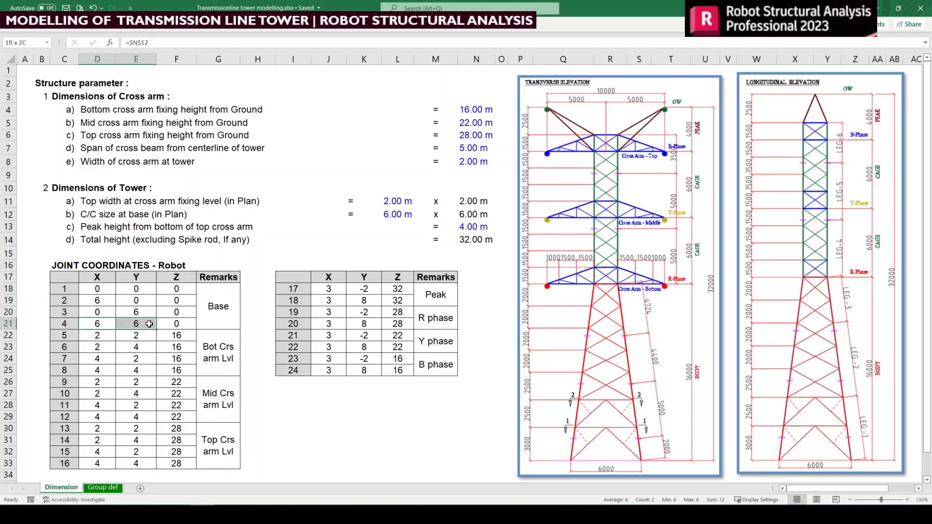
pyautogui.moveTo(97, 289); pyautogui.dragTo(97, 325)
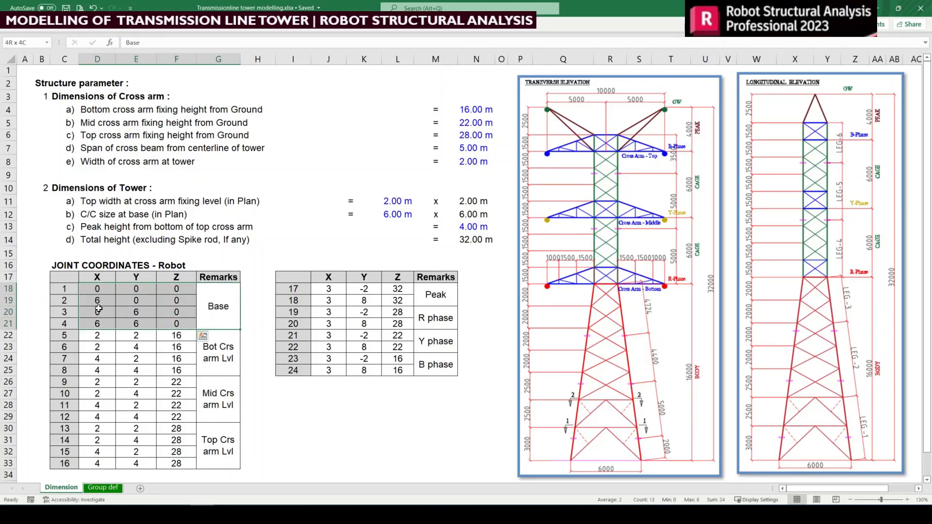
# - Compare the bottom cross arm level joints with the transverse elevation and inspect joint 5's X formula in D22
pyautogui.moveTo(223, 358); pyautogui.dragTo(128, 359)
pyautogui.click(578, 469)
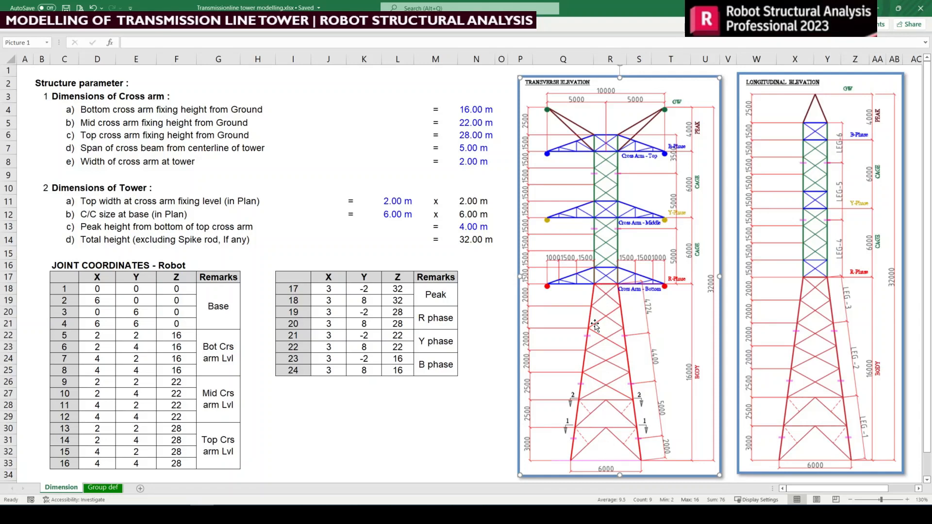
pyautogui.click(96, 334)
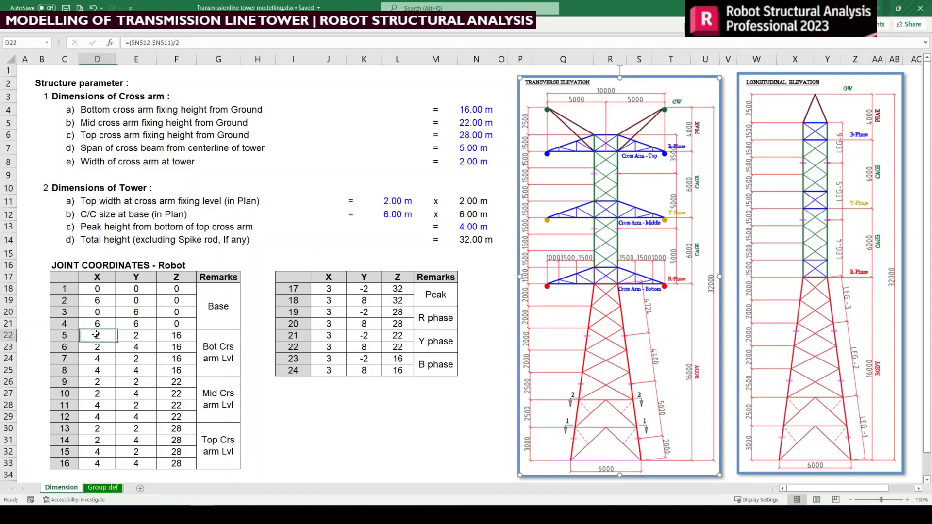
pyautogui.press('F2')
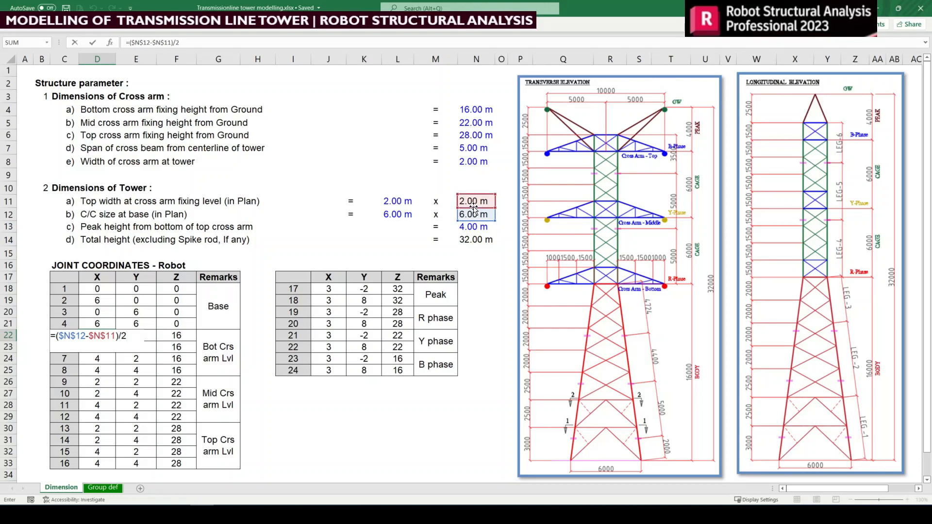
pyautogui.hotkey('ctrl', 'Return')
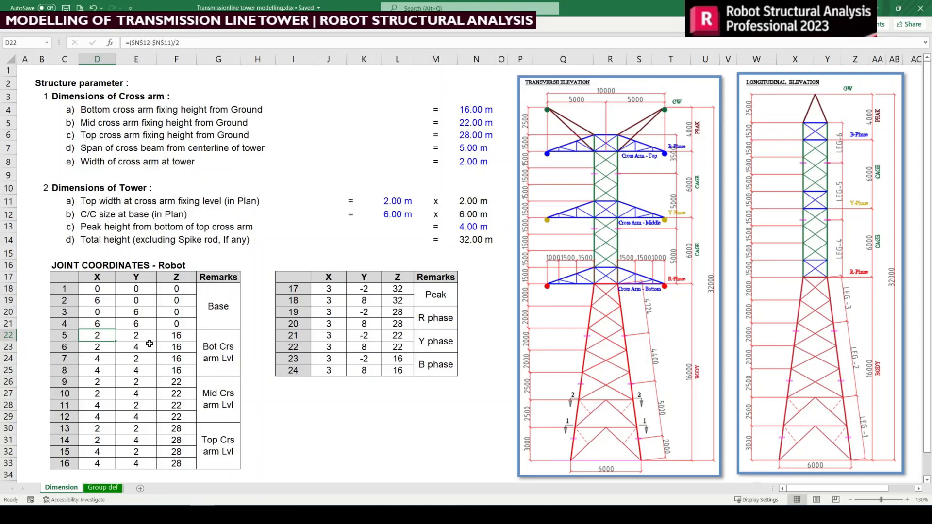
# - Inspect joint 6's Y formula in E23 and review the coordinates of bottom cross arm level joints 5 to 8
pyautogui.moveTo(174, 340)
pyautogui.mouseDown()
pyautogui.moveTo(121, 339)
pyautogui.moveTo(145, 340)
pyautogui.mouseUp()
pyautogui.click(622, 290)
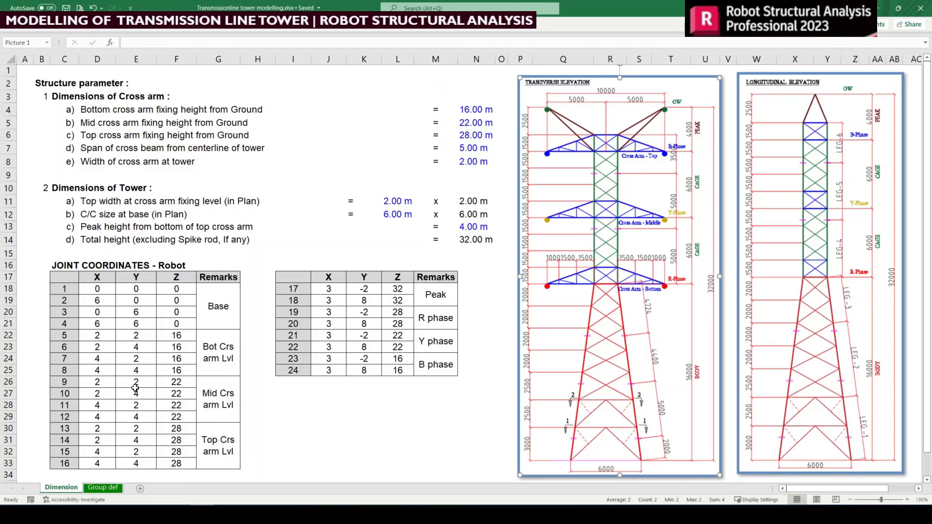
pyautogui.doubleClick(131, 349)
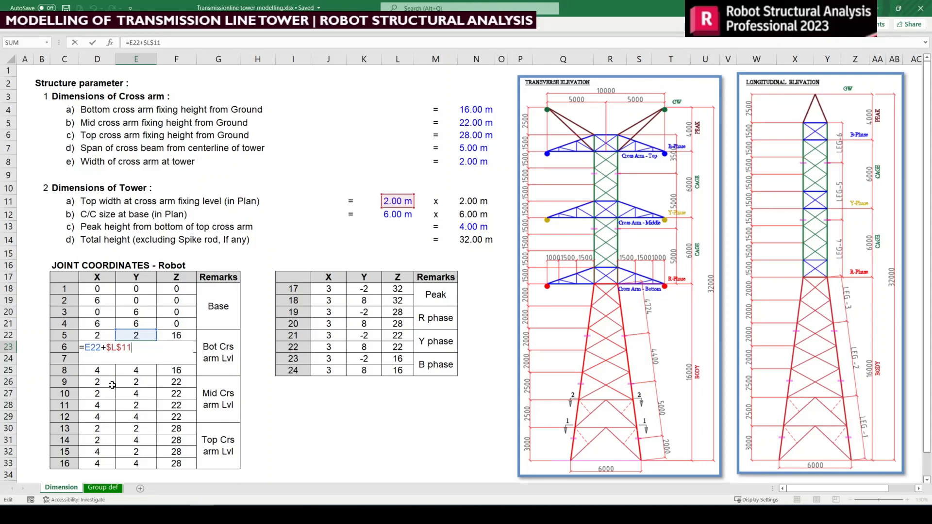
pyautogui.press('Escape')
pyautogui.moveTo(98, 339); pyautogui.dragTo(141, 368)
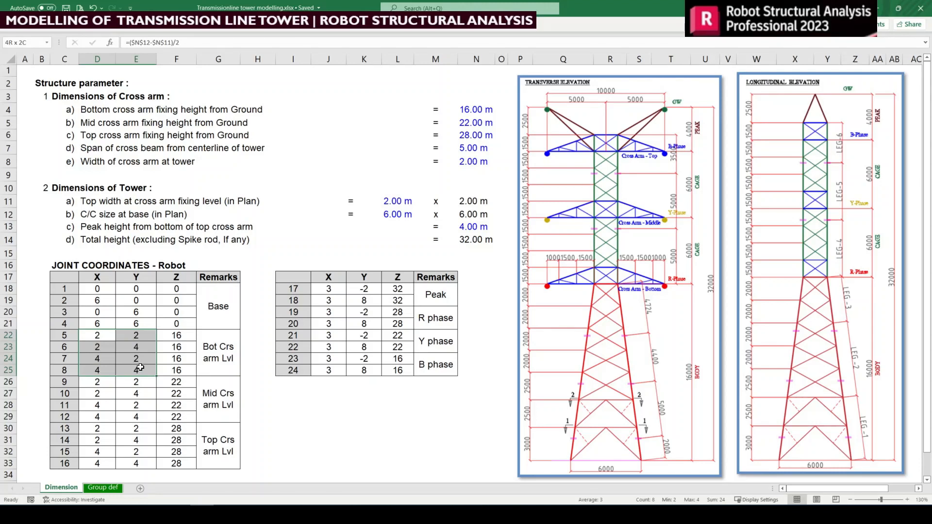
pyautogui.moveTo(161, 367); pyautogui.dragTo(192, 368)
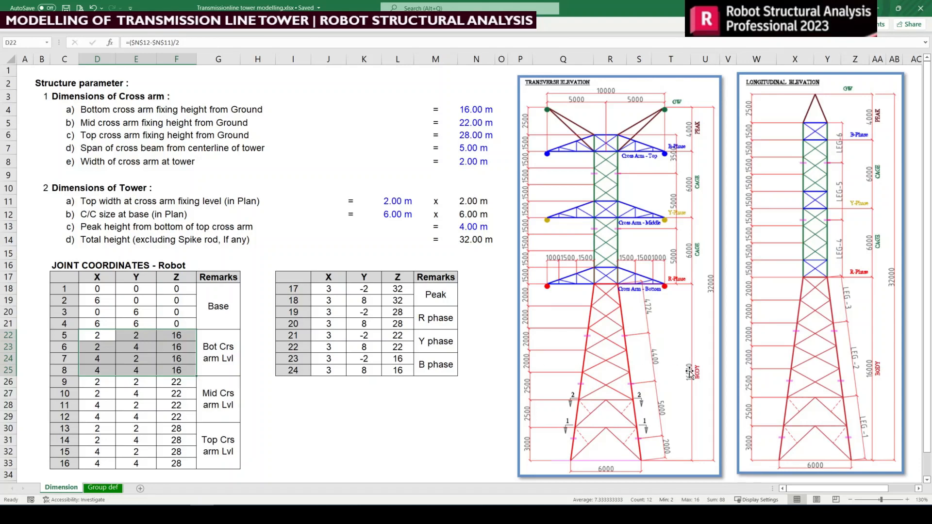
pyautogui.click(225, 359)
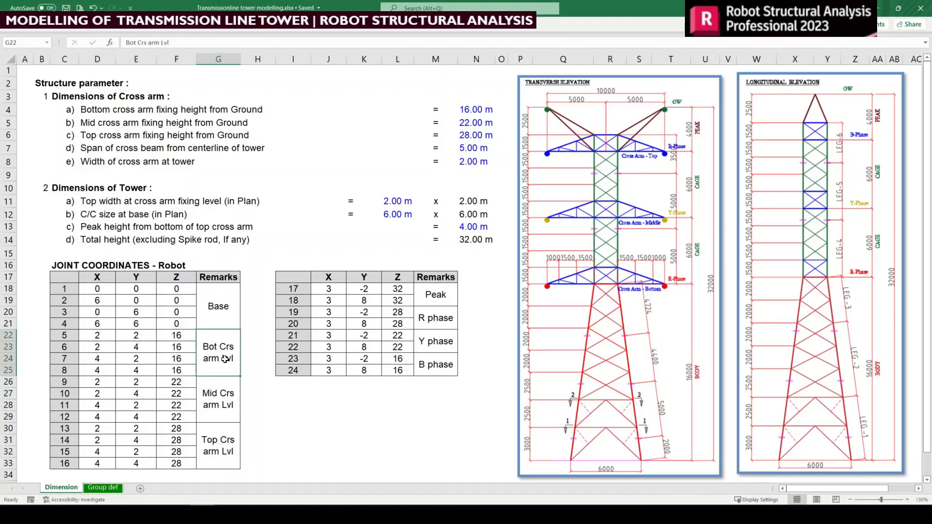
# - Review the Z coordinates of mid and top cross arm joints 9 to 16, and the coordinates of peak joints 17 and 18
pyautogui.click(103, 383)
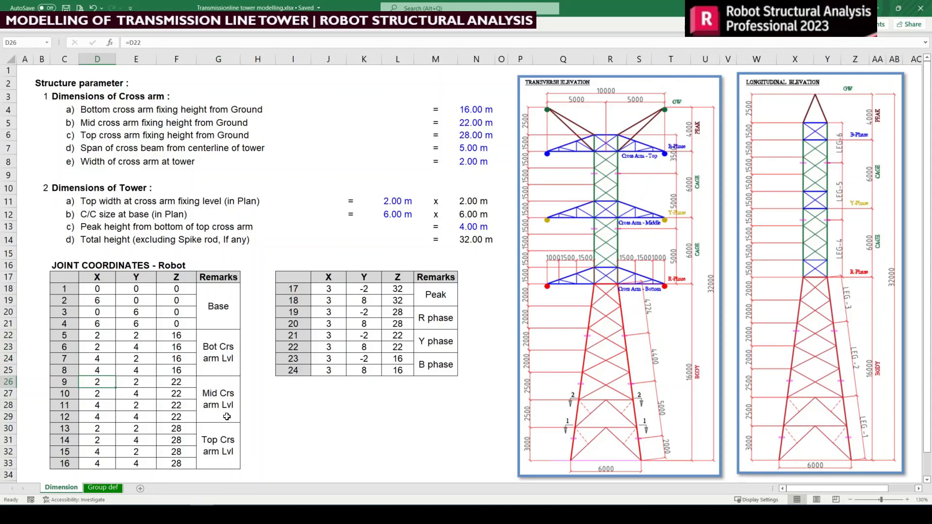
pyautogui.moveTo(177, 382); pyautogui.dragTo(181, 464)
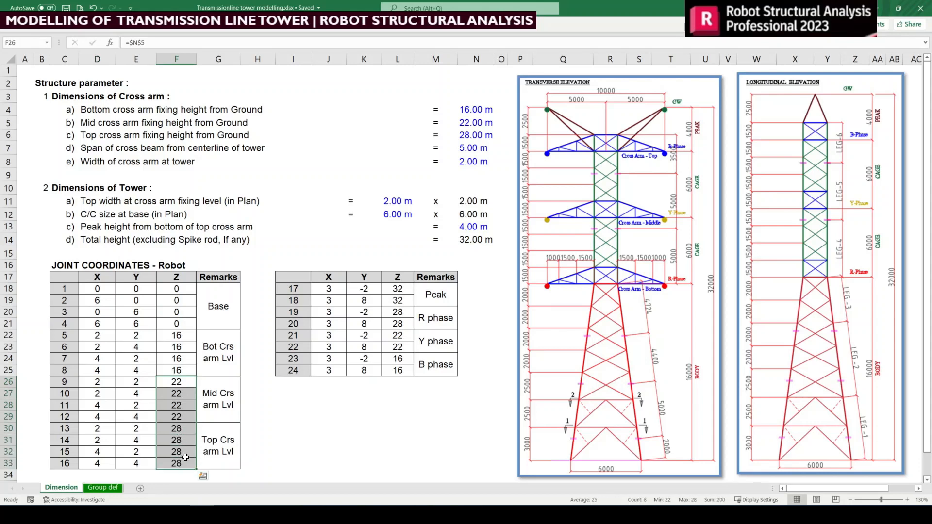
pyautogui.click(339, 369)
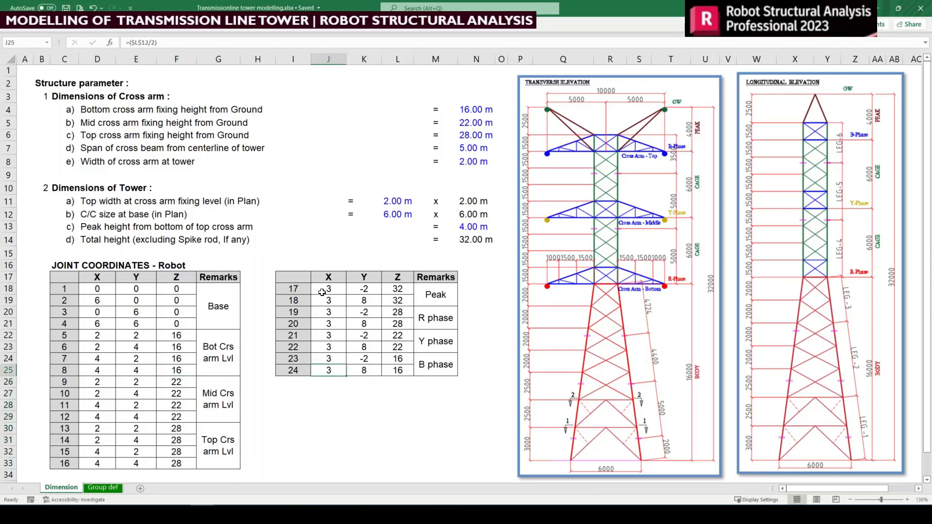
pyautogui.moveTo(315, 287); pyautogui.dragTo(404, 302)
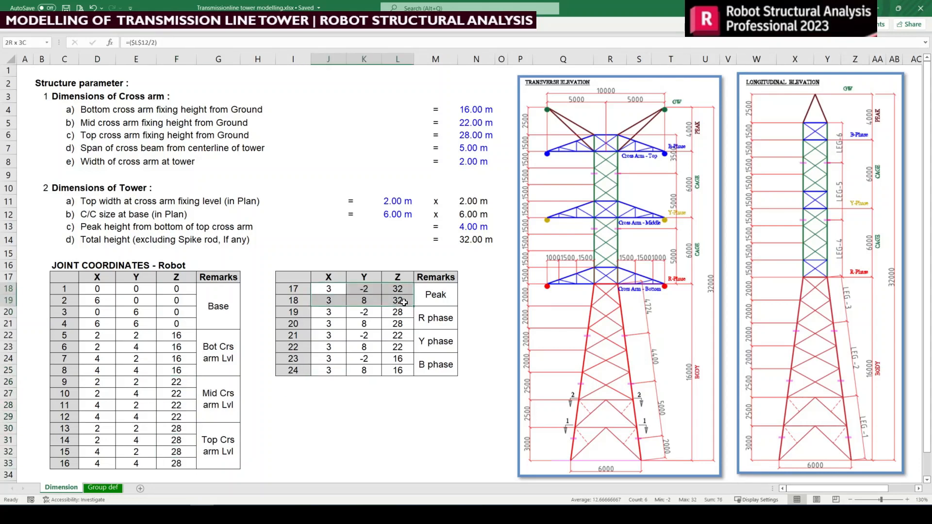
# - Compare the ground wire peak points in the transverse elevation with joint 17 and inspect its X formula in J18
pyautogui.click(545, 110)
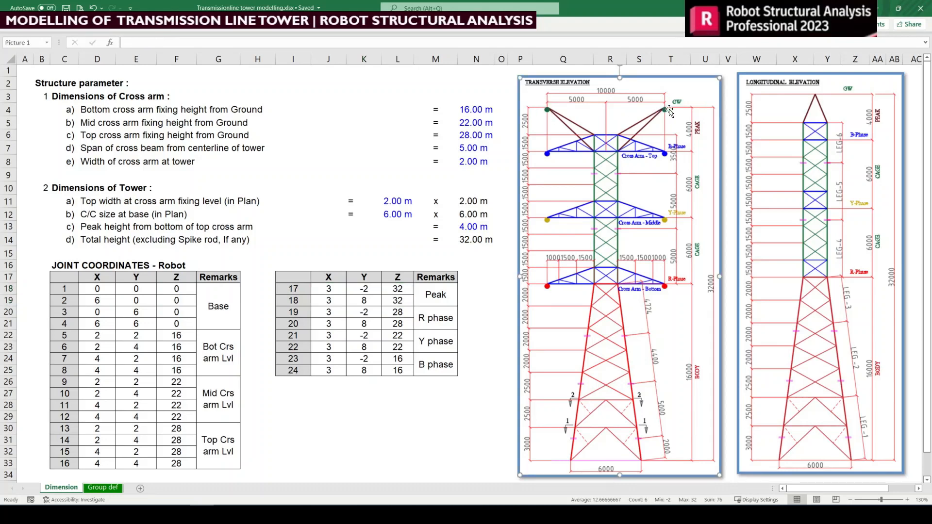
pyautogui.doubleClick(332, 290)
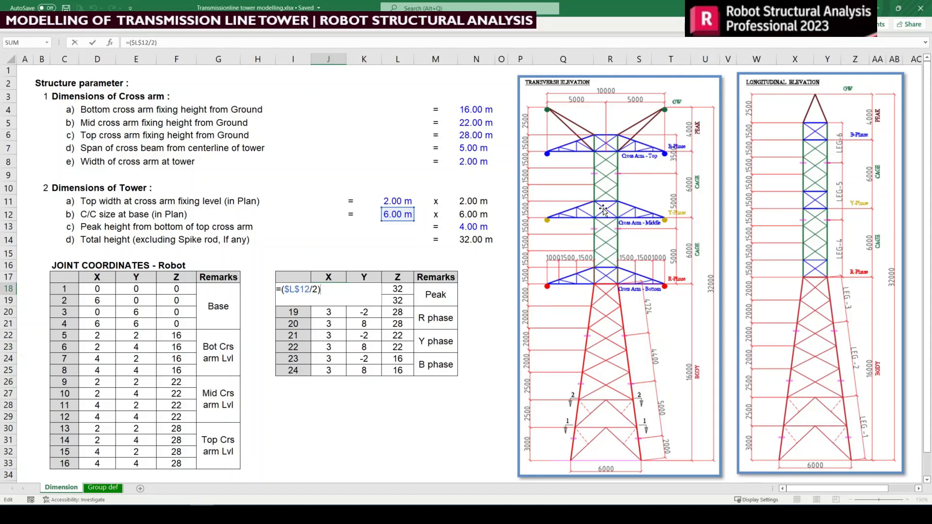
pyautogui.press('Escape')
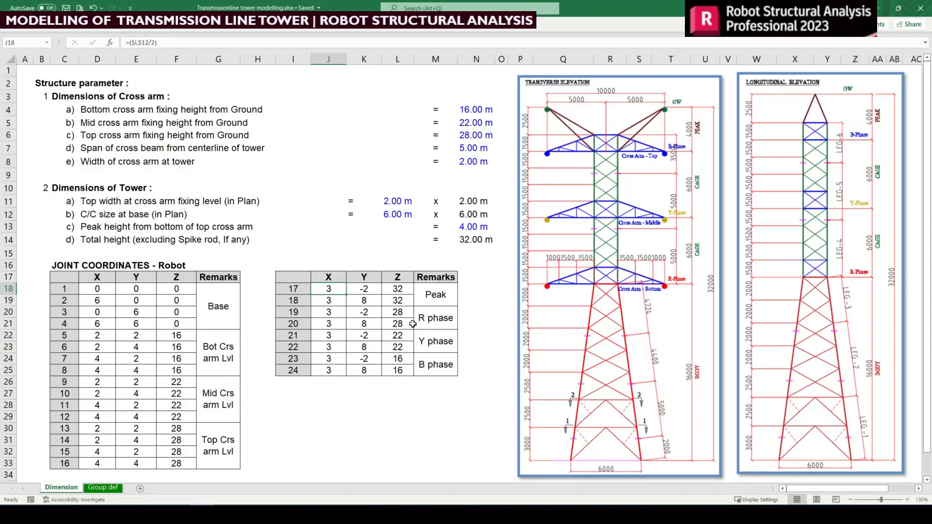
pyautogui.press('F2')
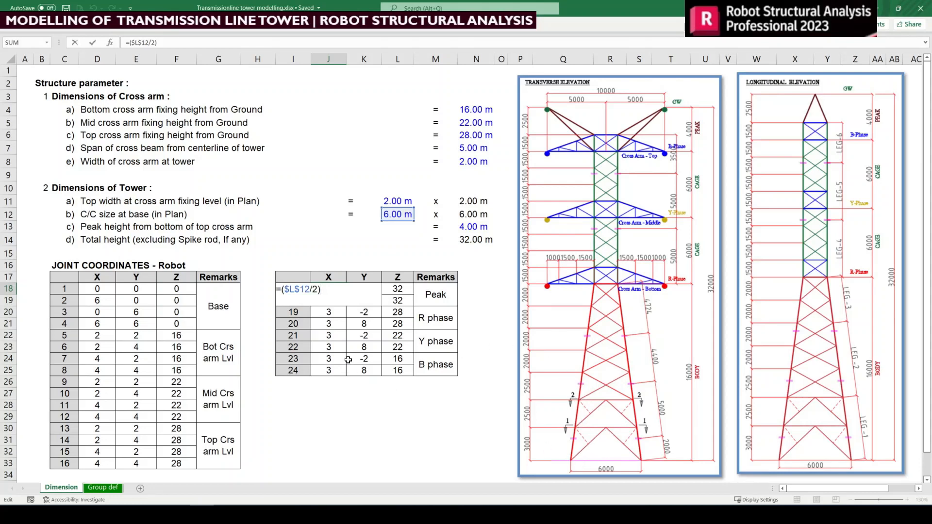
pyautogui.hotkey('ctrl', 'Return')
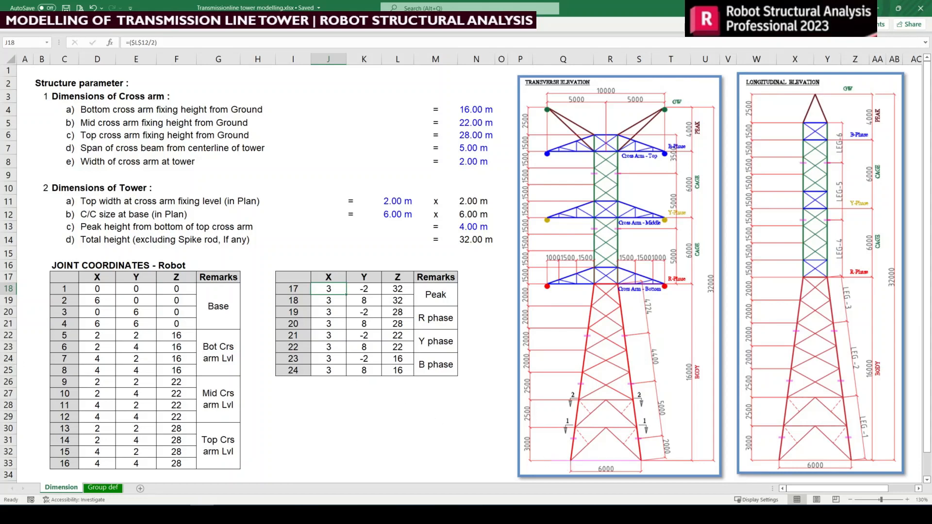
# - Inspect joint 17's Y coordinate formula in K18
pyautogui.hotkey('alt', 'Tab')
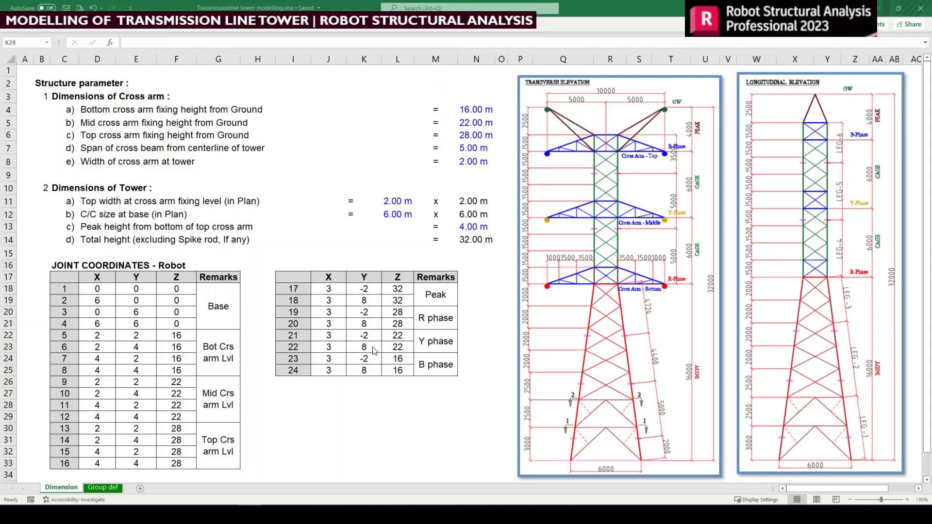
pyautogui.hotkey('alt', 'Tab')
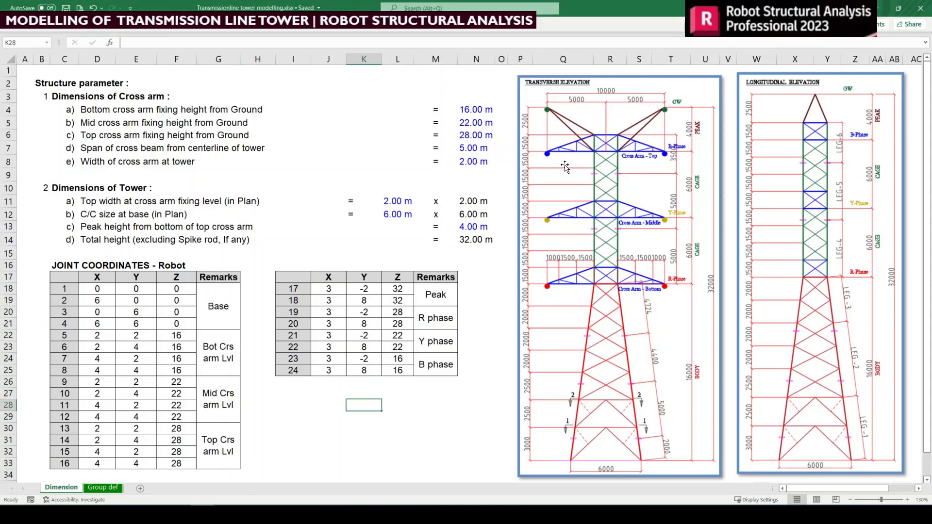
pyautogui.click(359, 289)
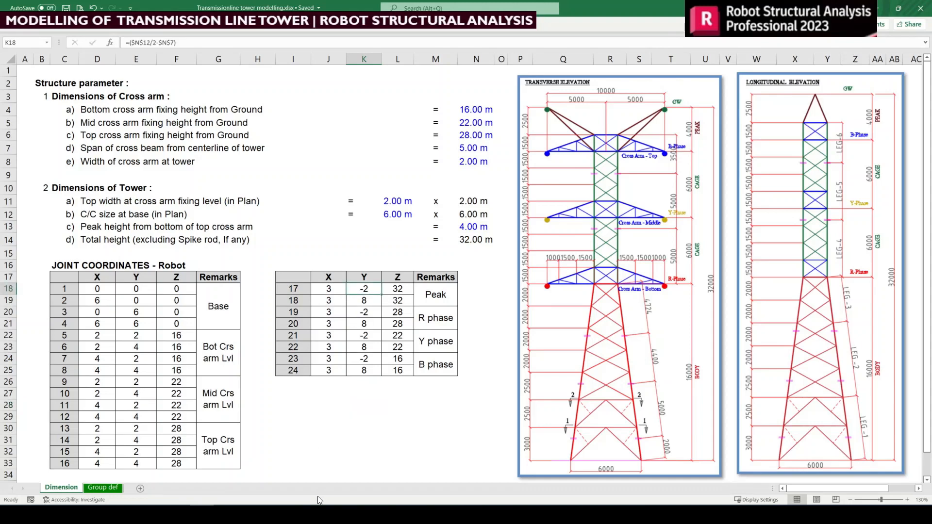
# - Switch to the AutoCAD tower drawing and examine the cross arm tips in plan and the ground wire peak in the transverse elevation
pyautogui.hotkey('alt', 'Tab')
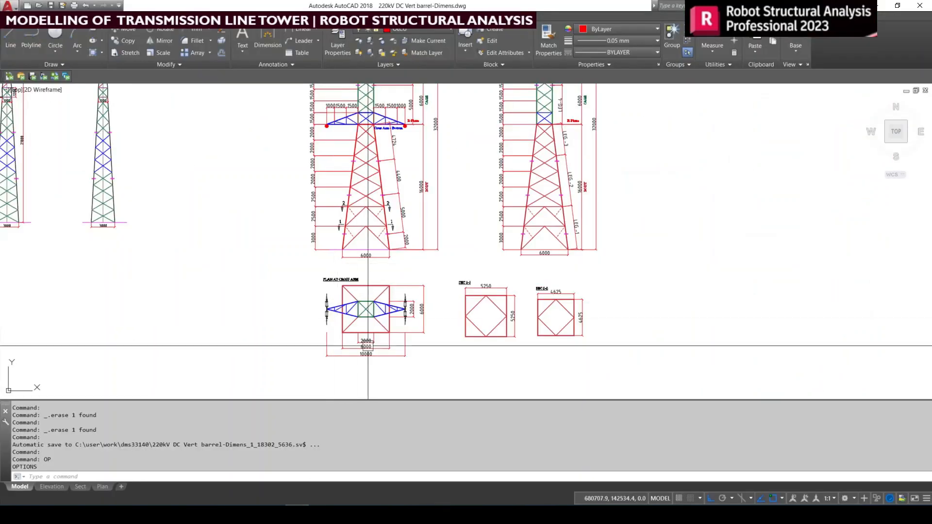
pyautogui.scroll(4, 366, 328)
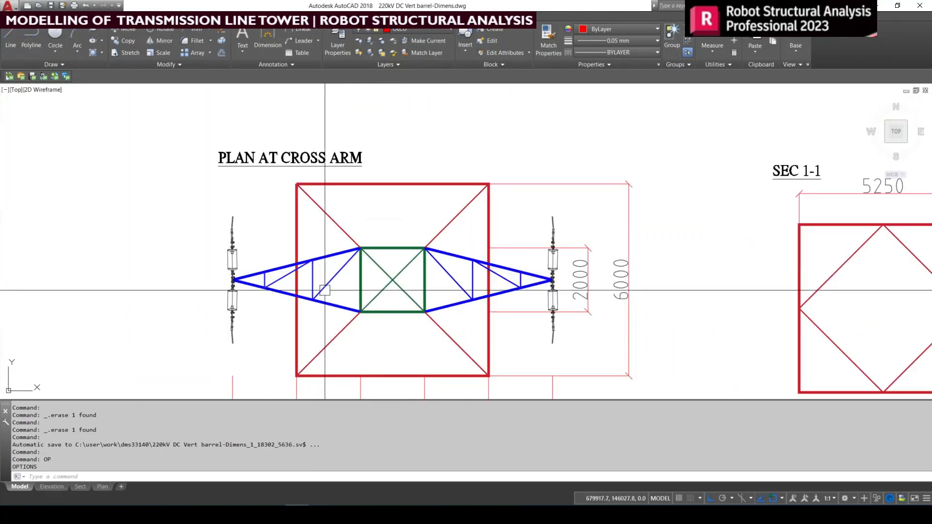
pyautogui.click(204, 264)
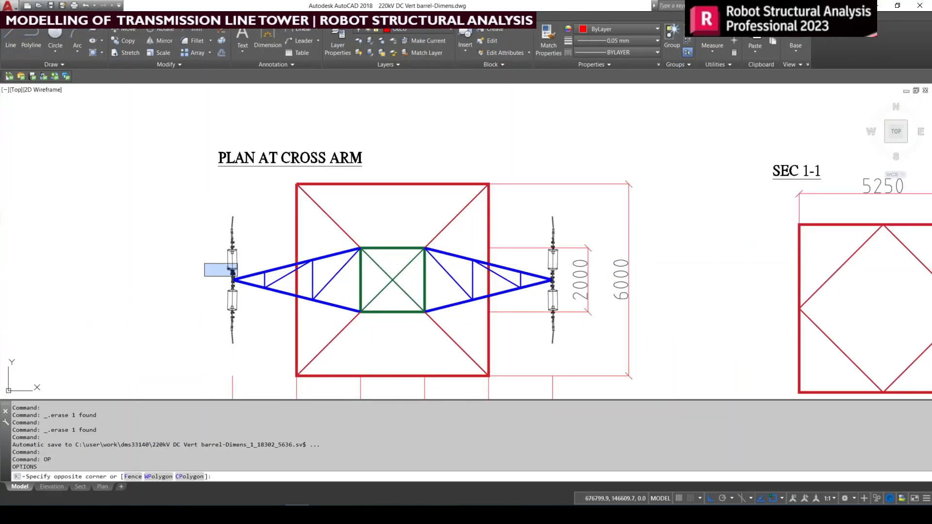
pyautogui.scroll(-2, 256, 297)
pyautogui.click(590, 316)
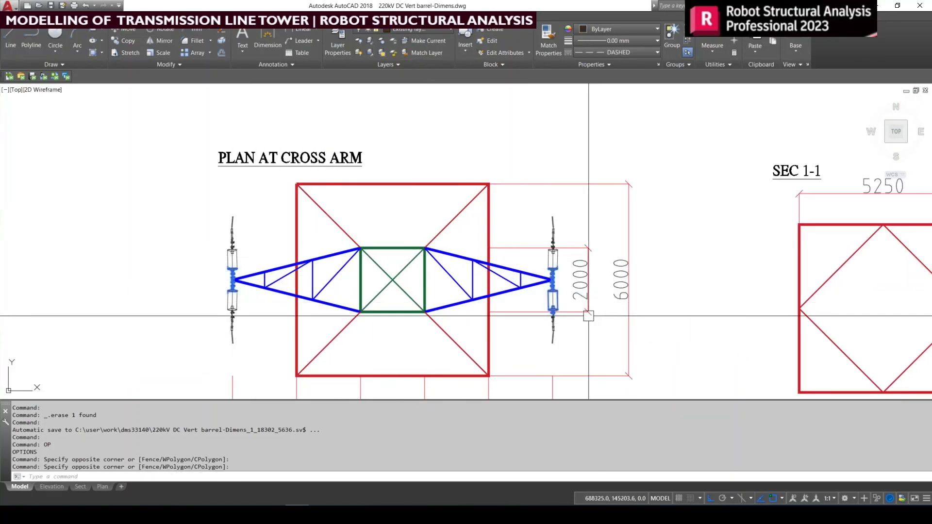
pyautogui.scroll(-5, 494, 323)
pyautogui.scroll(6, 493, 323)
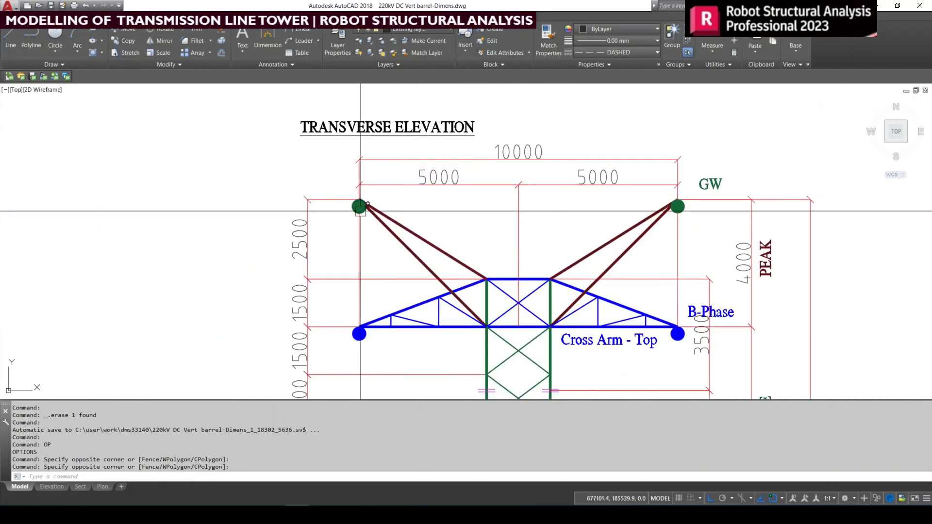
# - Examine the plan at cross arm, checking the cross arm tip position against the 2000 and 6000 width dimensions
pyautogui.scroll(-4, 451, 318)
pyautogui.moveTo(451, 318); pyautogui.dragTo(461, 151, button='middle')
pyautogui.scroll(7, 350, 291)
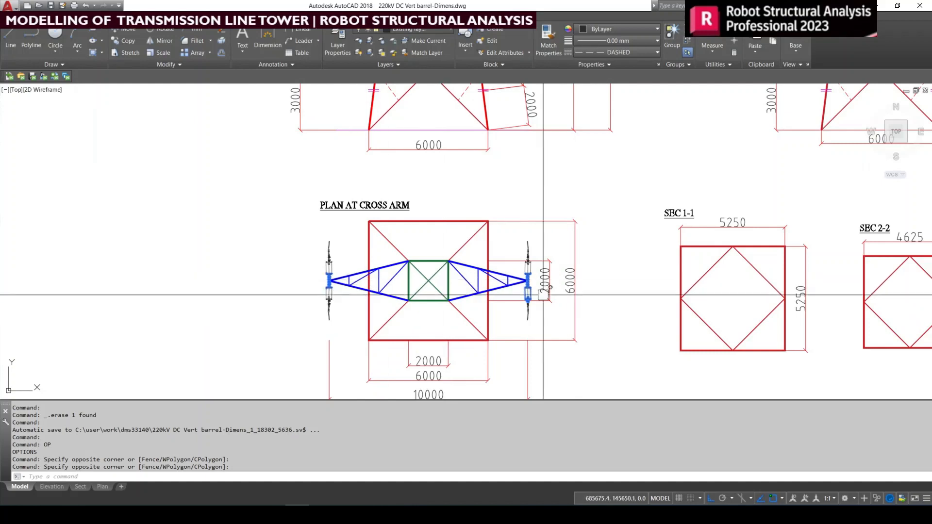
pyautogui.scroll(-1, 529, 274)
pyautogui.scroll(1, 553, 280)
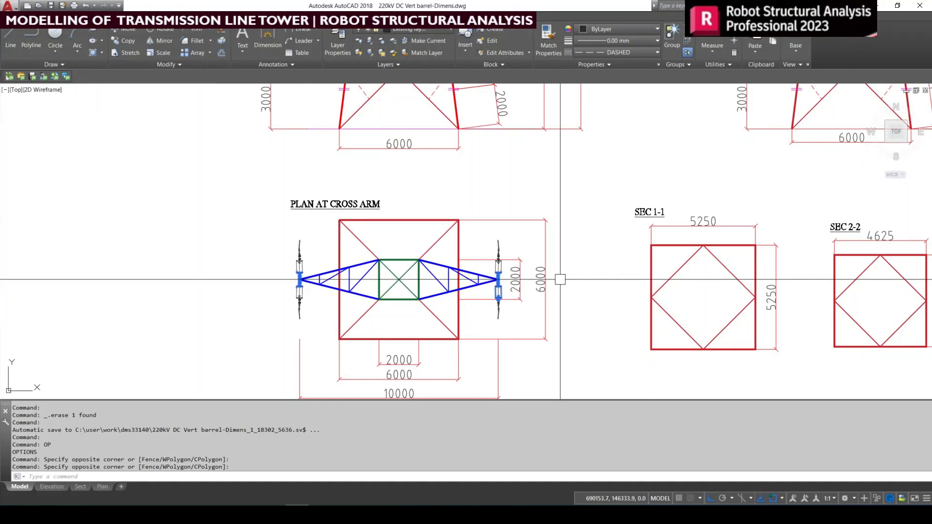
pyautogui.scroll(2, 492, 265)
pyautogui.click(485, 266)
pyautogui.click(518, 302)
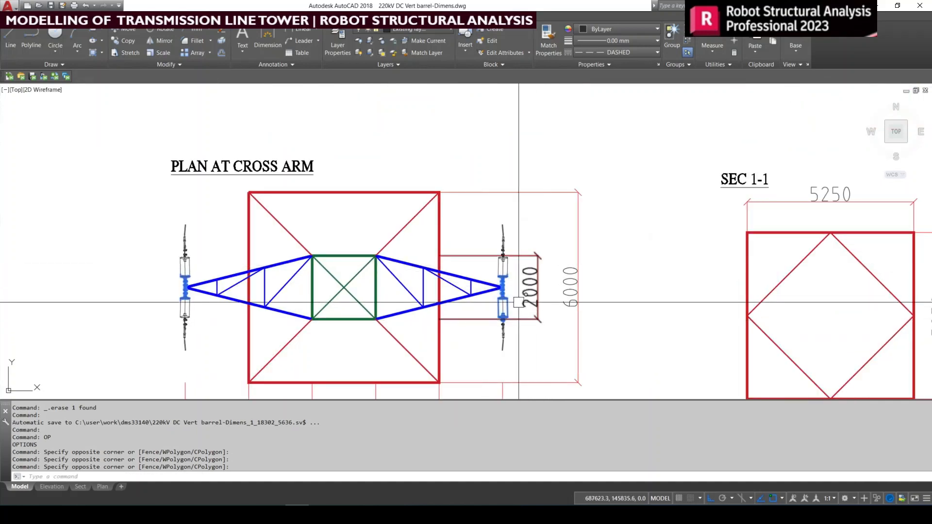
pyautogui.scroll(-2, 558, 296)
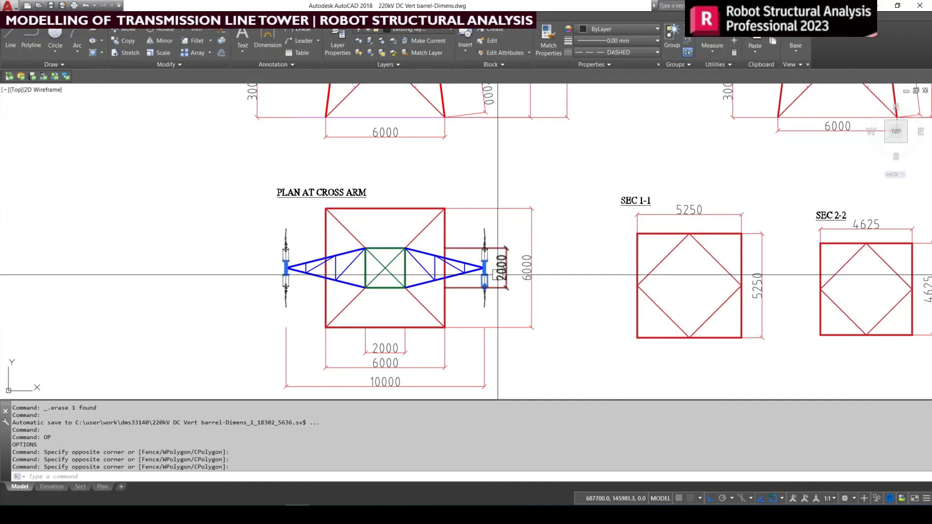
pyautogui.scroll(2, 498, 275)
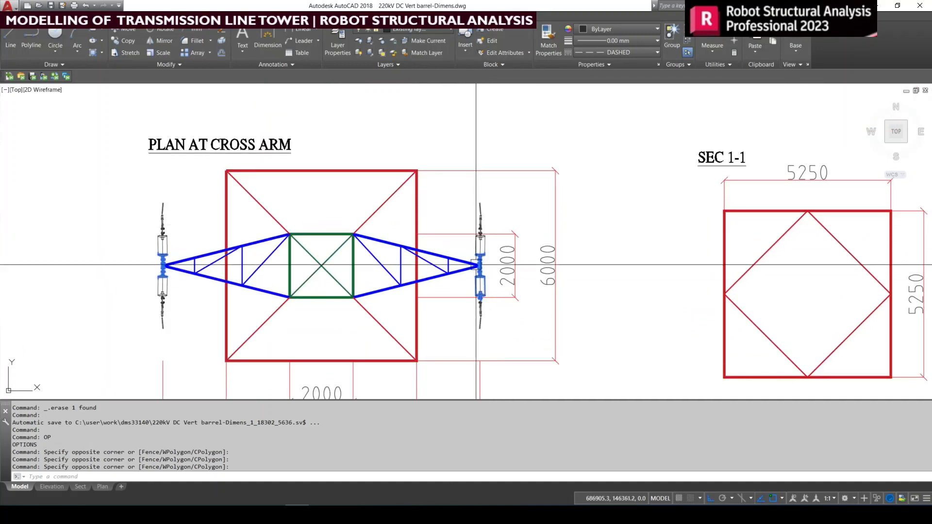
pyautogui.click(510, 290)
pyautogui.click(508, 287)
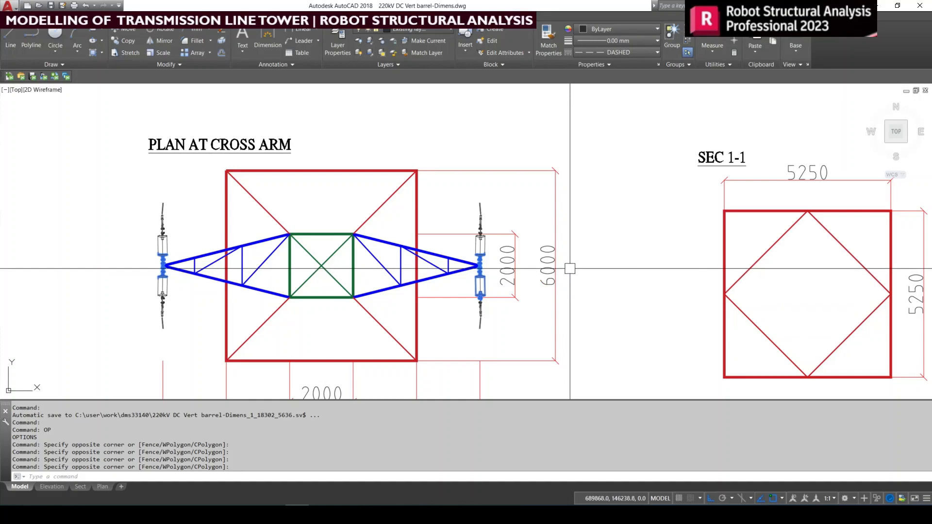
# - Switch back to the Excel sheet and recheck joint 17's X and Y formulas in J18 and K18
pyautogui.click(208, 514)
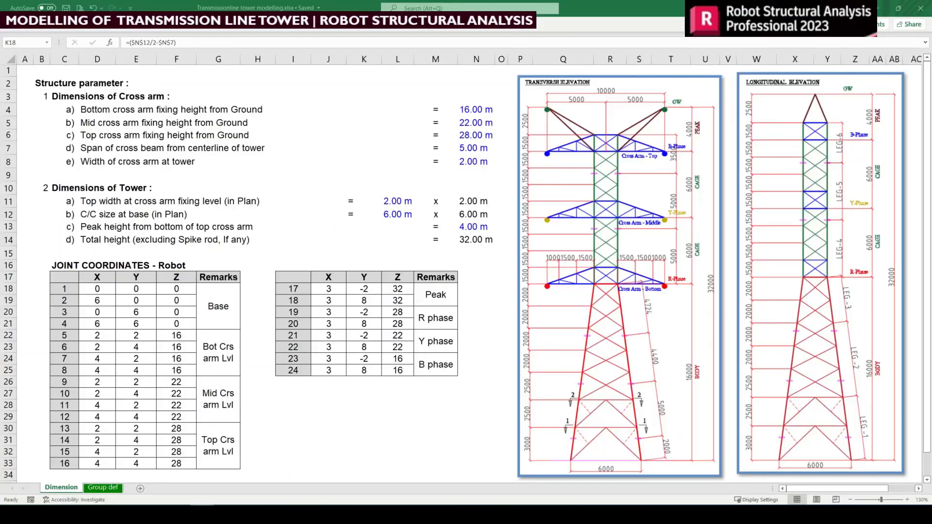
pyautogui.click(355, 357)
pyautogui.click(332, 292)
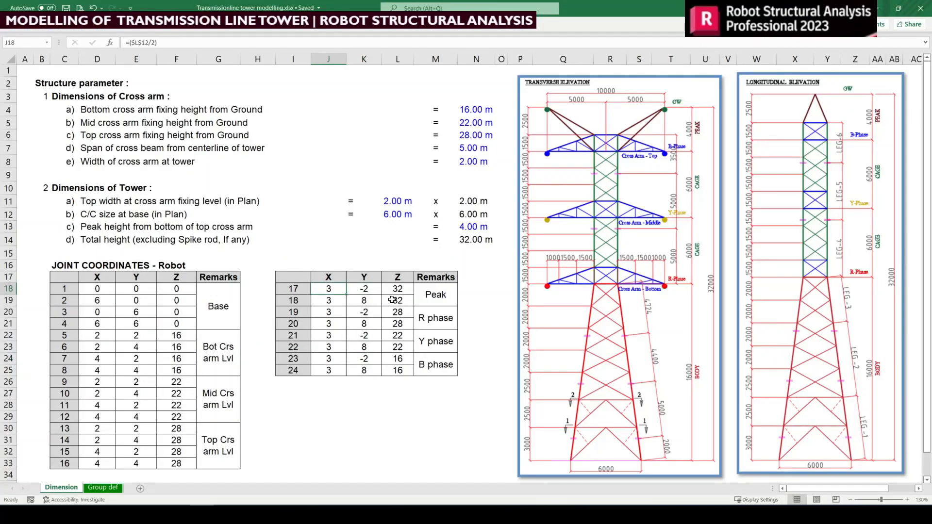
pyautogui.click(364, 290)
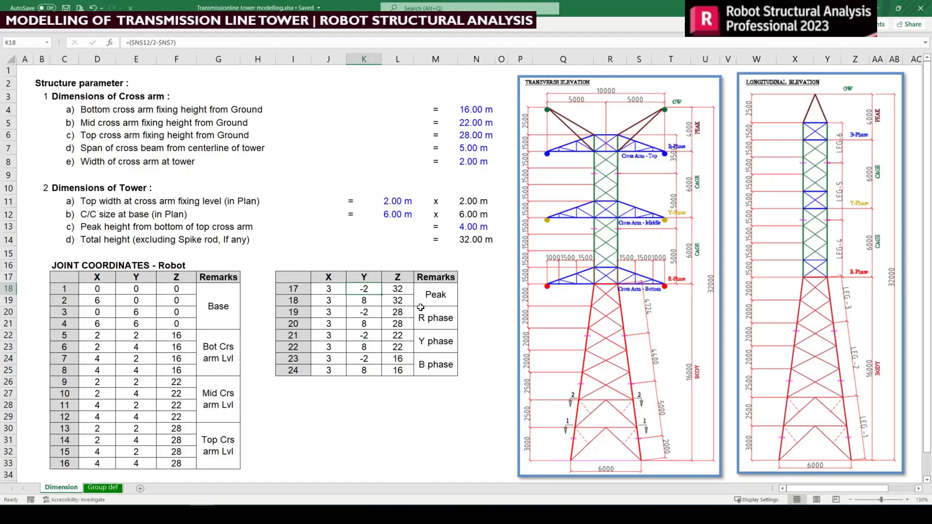
# - In the AutoCAD plan at cross arm, add a vertical linear dimension from the base square's lower-left corner to the left cross arm tip
pyautogui.hotkey('alt', 'Tab')
pyautogui.scroll(-5, 363, 337)
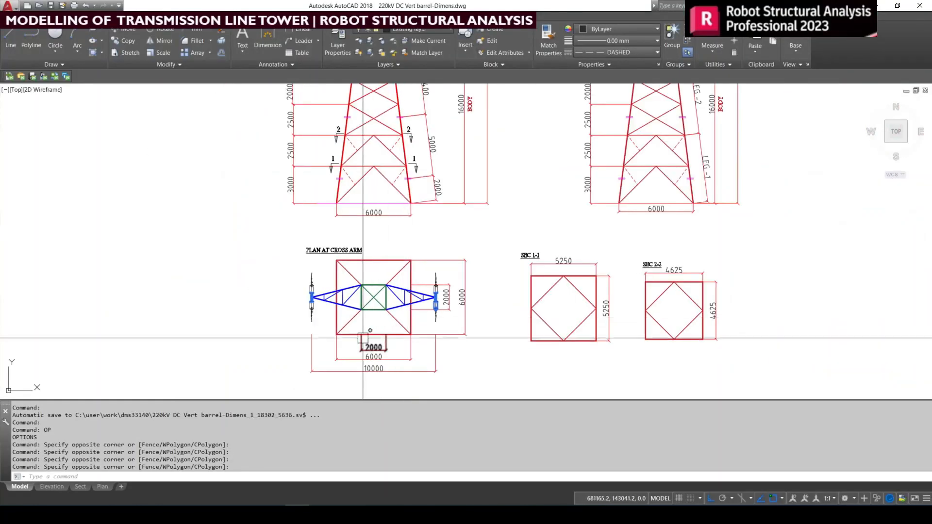
pyautogui.scroll(3, 363, 338)
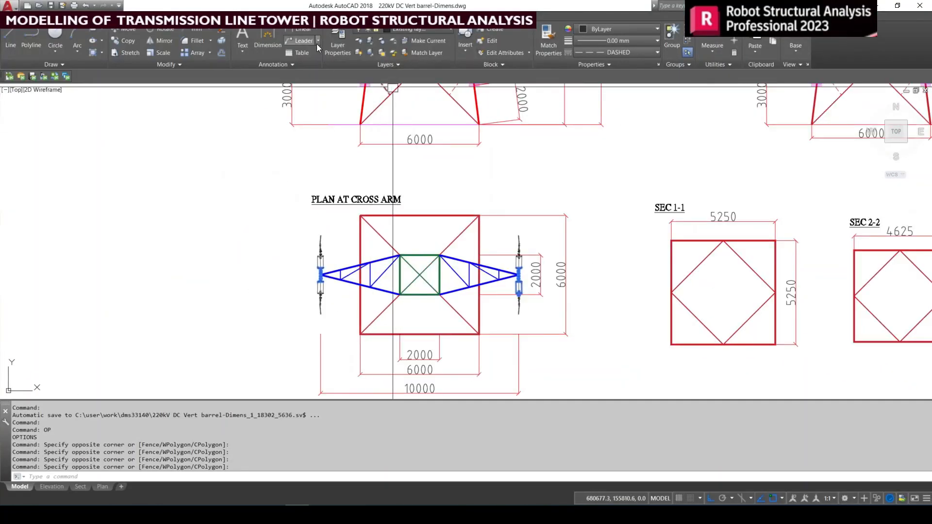
pyautogui.click(267, 37)
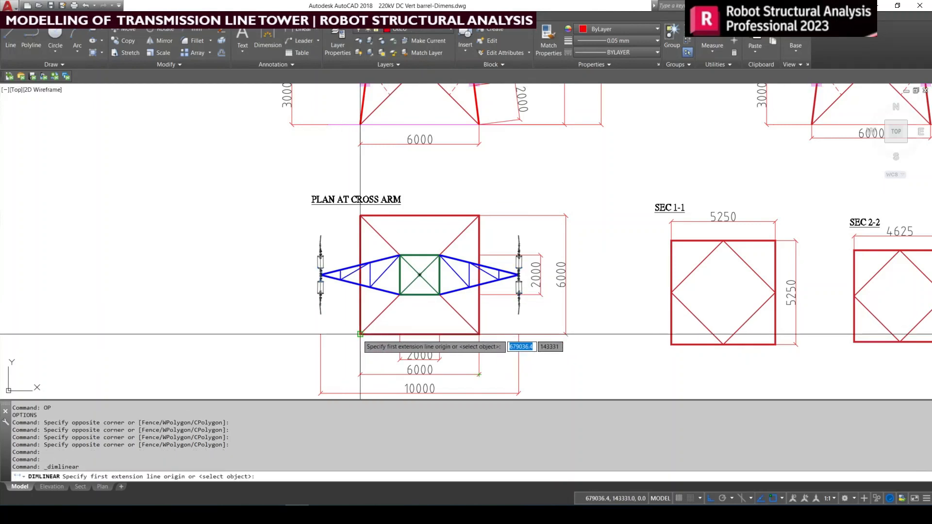
pyautogui.click(360, 334)
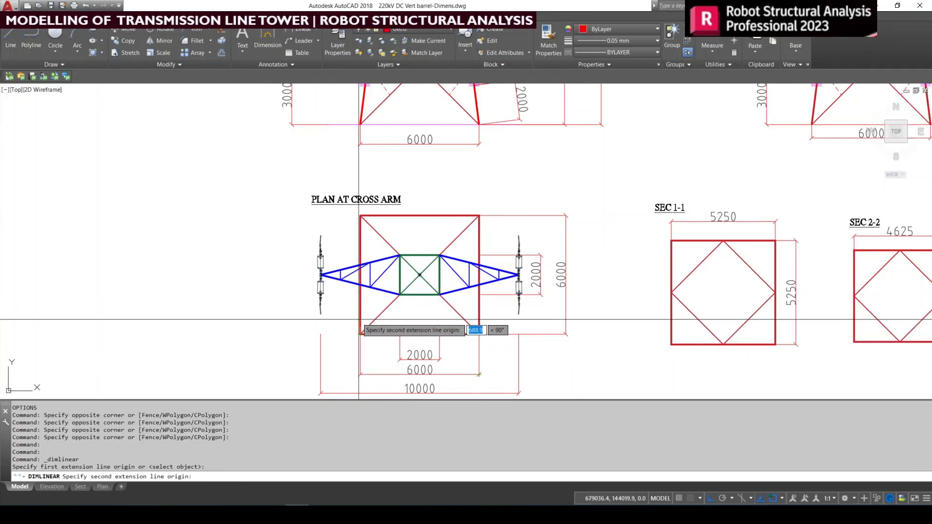
pyautogui.scroll(2, 361, 290)
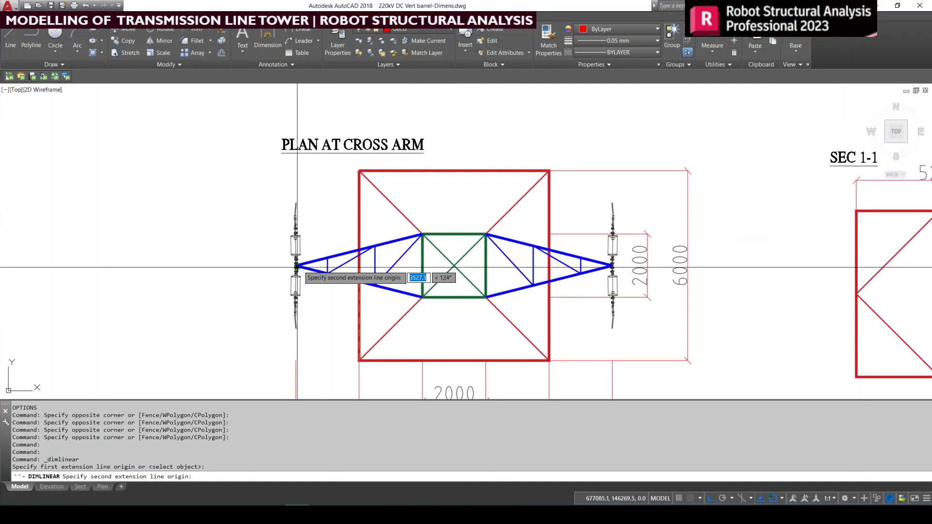
pyautogui.click(297, 266)
pyautogui.click(260, 310)
pyautogui.scroll(2, 261, 309)
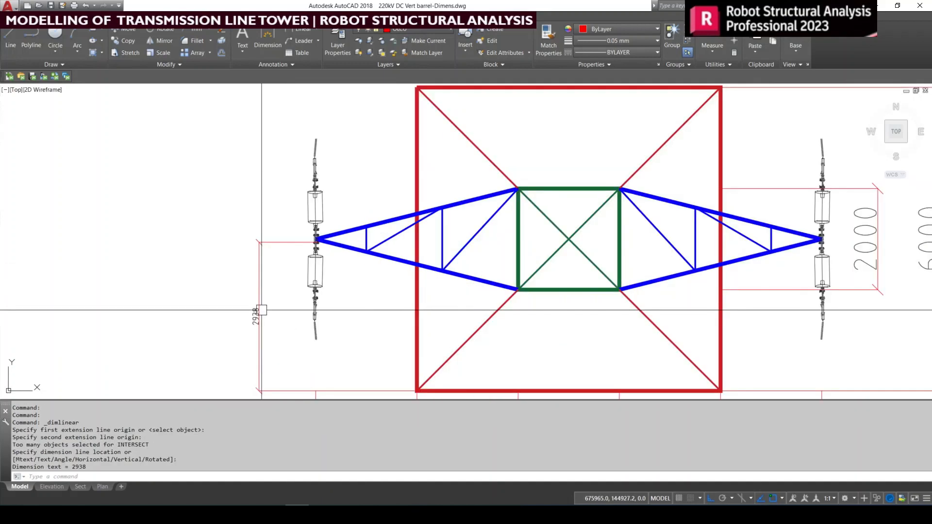
pyautogui.click(260, 310)
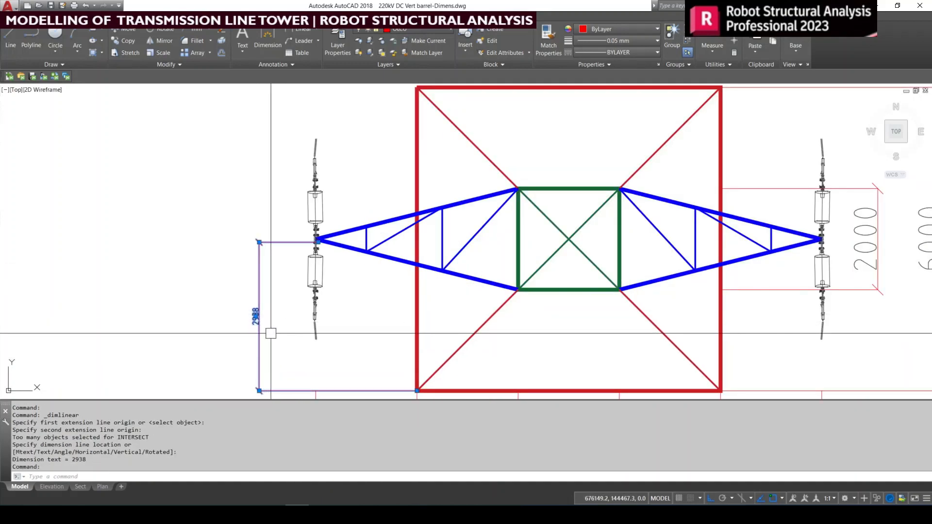
# - Add a horizontal linear dimension between the base square's left edge and the left cross arm tip, placed below the base square
pyautogui.scroll(-2, 270, 333)
pyautogui.moveTo(271, 333); pyautogui.dragTo(281, 300, button='middle')
pyautogui.click(304, 30)
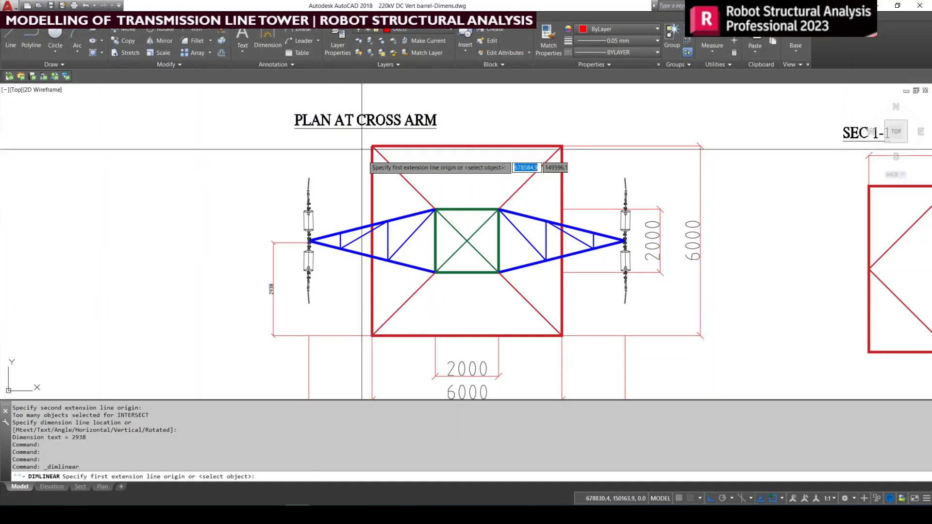
pyautogui.click(308, 241)
pyautogui.scroll(2, 309, 240)
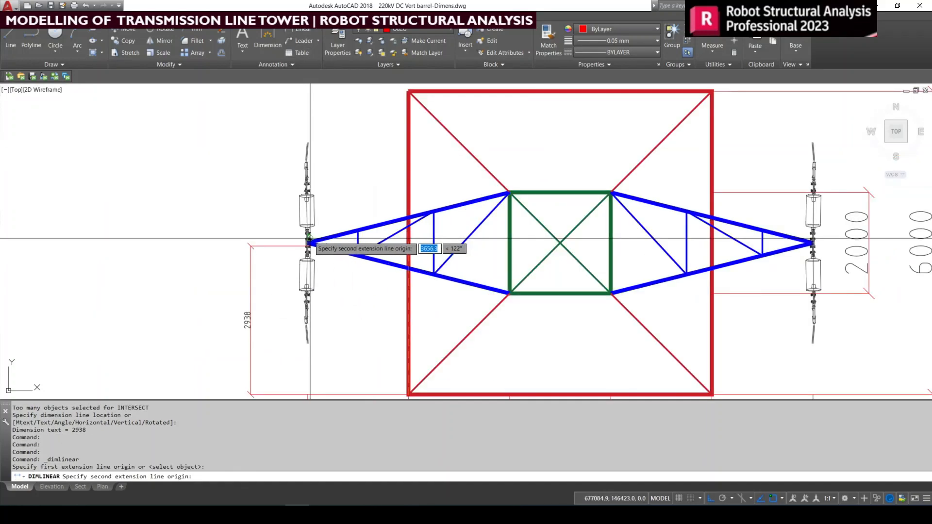
pyautogui.click(312, 242)
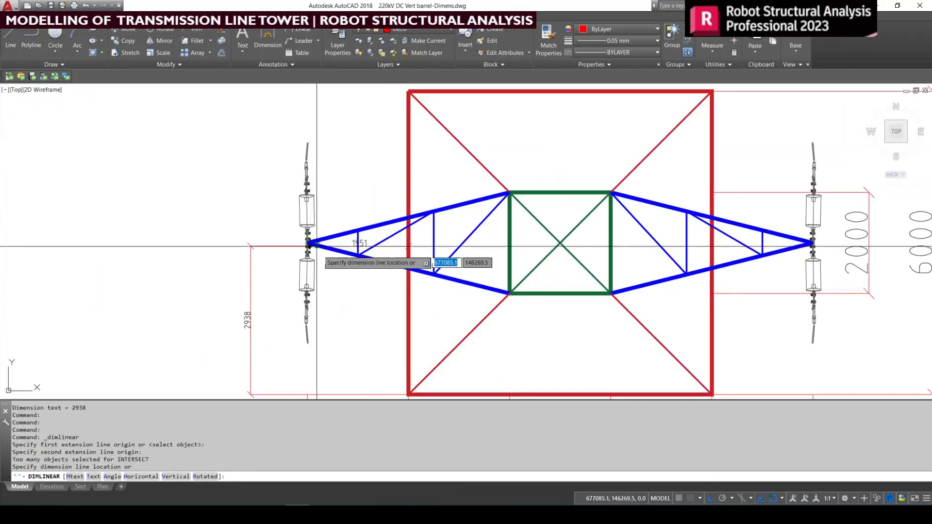
pyautogui.moveTo(366, 355); pyautogui.dragTo(362, 263, button='middle')
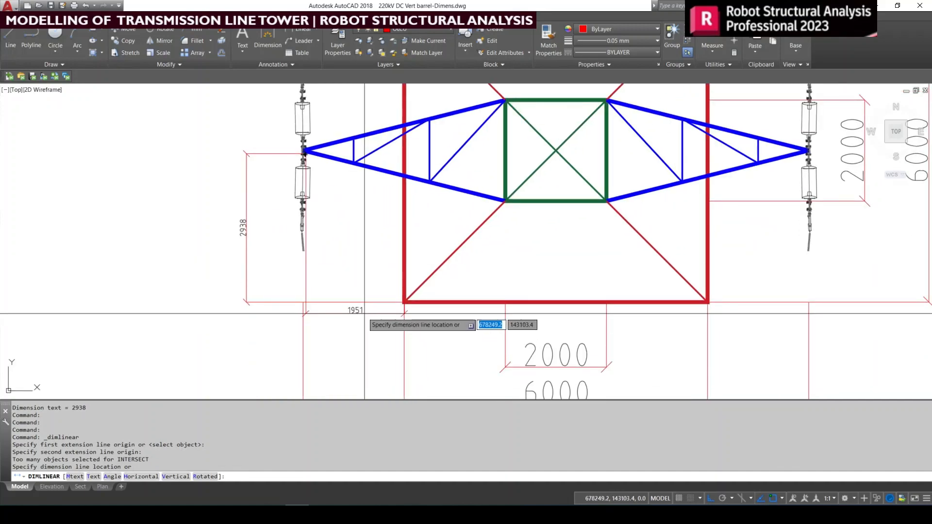
pyautogui.click(357, 313)
# - Stretch the outer origin of the new horizontal dimension below the base square onto the left cross arm tip
pyautogui.scroll(5, 325, 168)
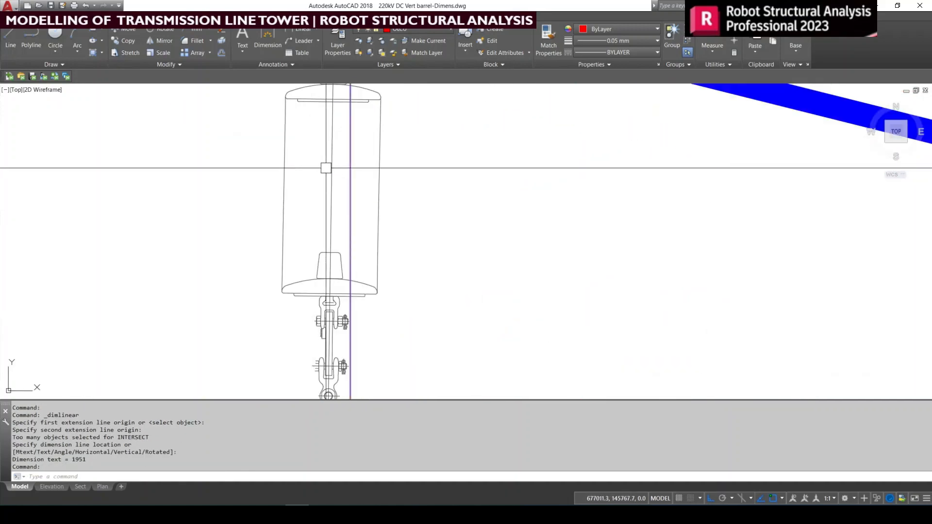
pyautogui.moveTo(340, 102); pyautogui.dragTo(350, 296, button='middle')
pyautogui.click(359, 197)
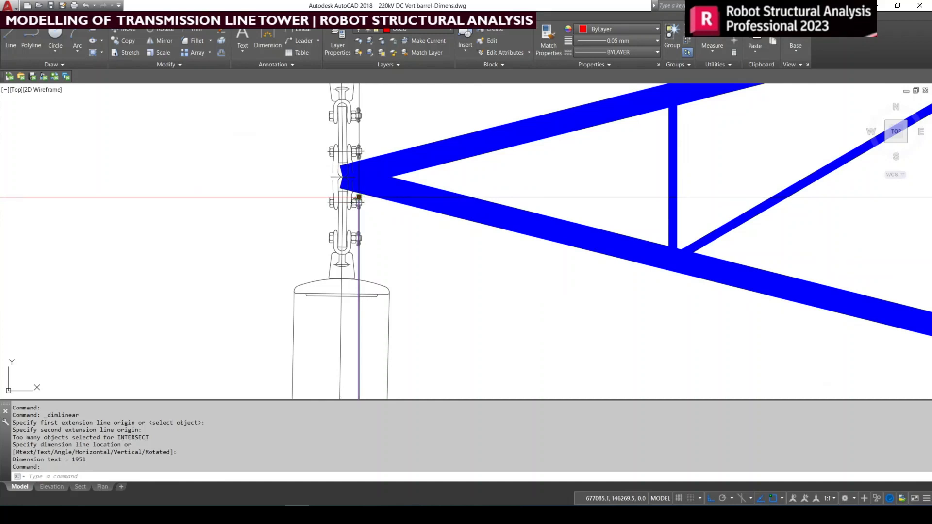
pyautogui.scroll(-5, 359, 194)
pyautogui.scroll(3, 393, 274)
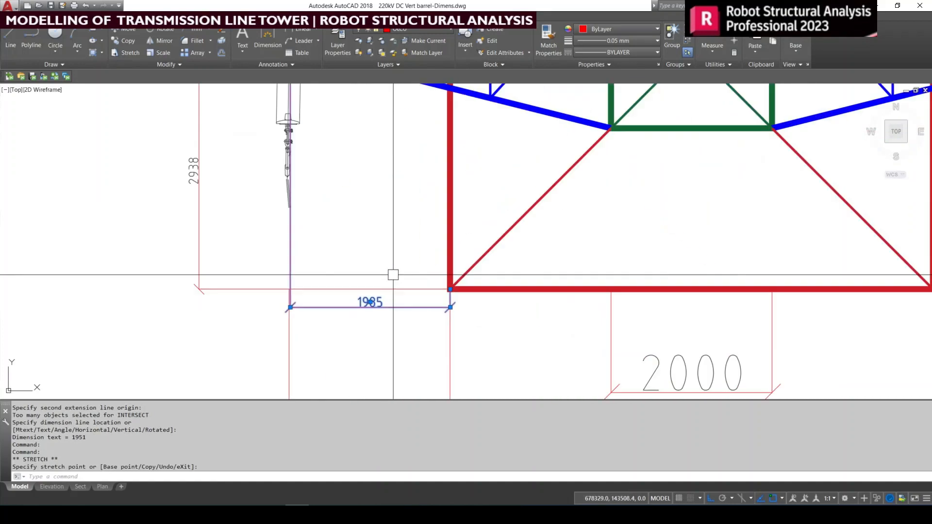
pyautogui.press('Escape')
pyautogui.click(388, 311)
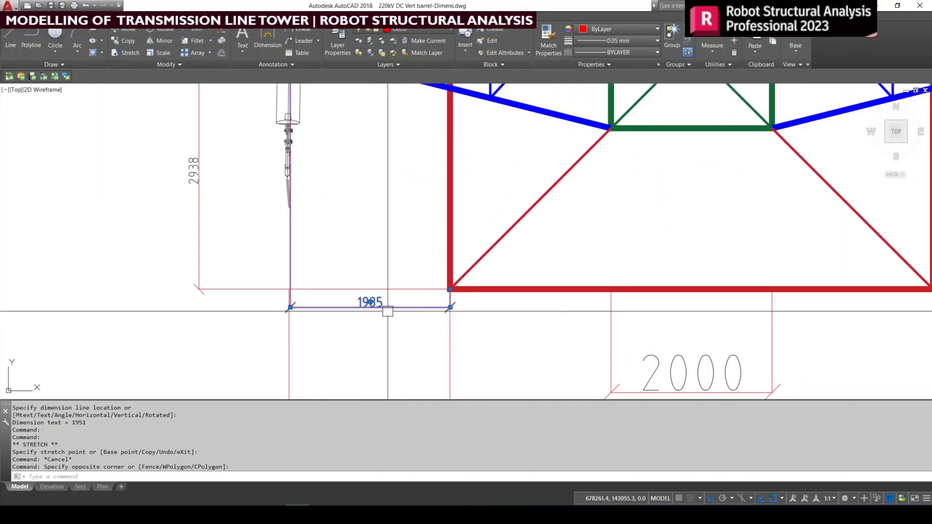
pyautogui.scroll(-5, 388, 311)
pyautogui.press('Escape')
pyautogui.scroll(4, 407, 355)
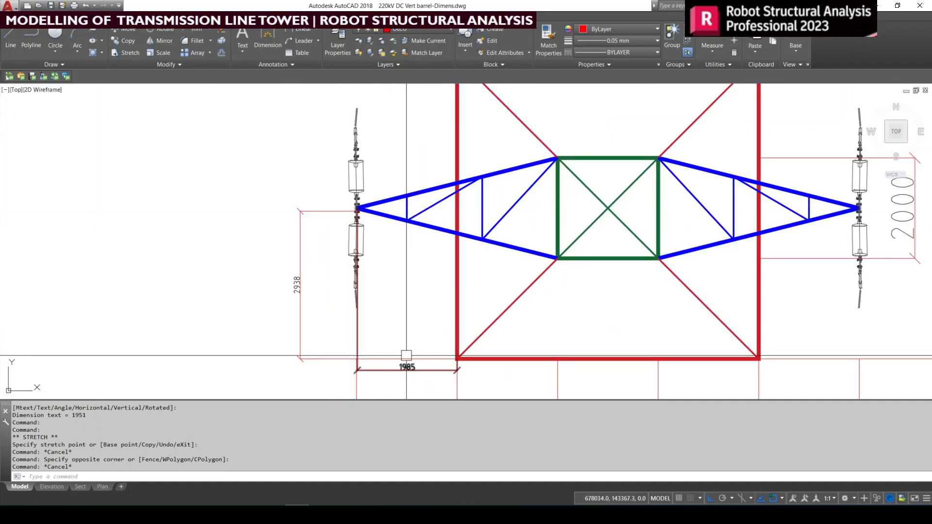
pyautogui.moveTo(472, 365); pyautogui.dragTo(404, 321, button='middle')
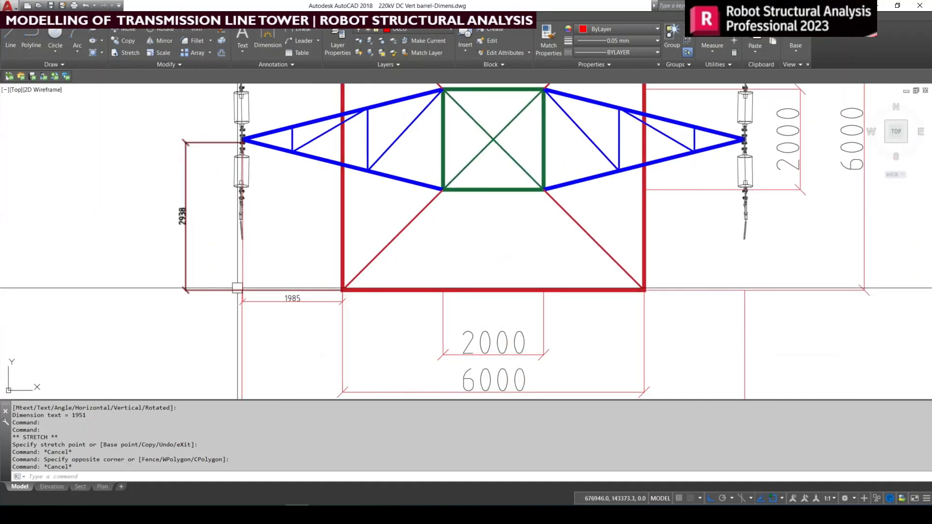
# - Realign the horizontal dimension's outer origin more precisely on the centre of the left cross arm tip
pyautogui.click(277, 299)
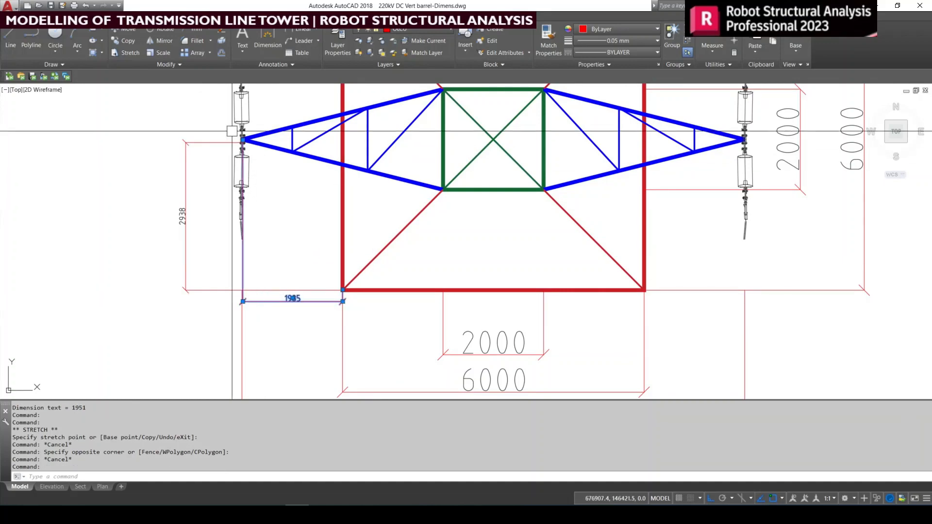
pyautogui.scroll(8, 245, 146)
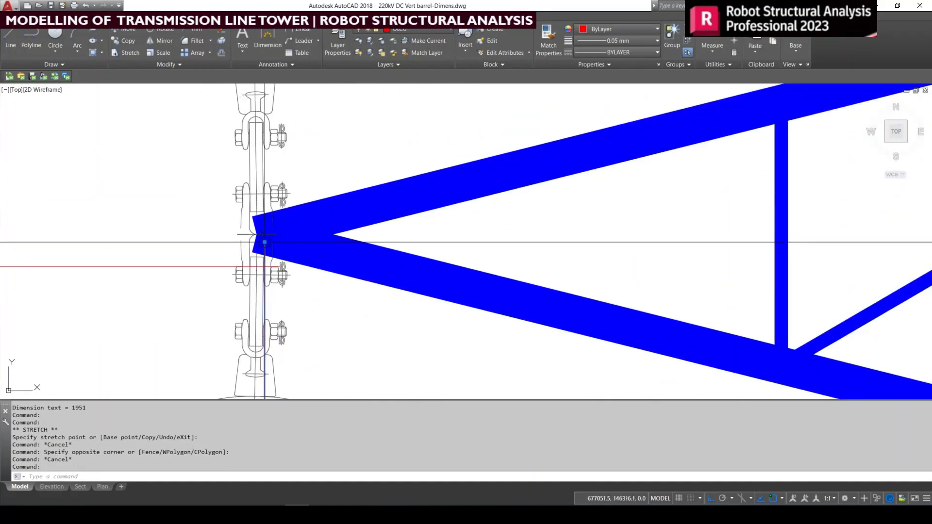
pyautogui.click(264, 241)
pyautogui.scroll(-8, 284, 213)
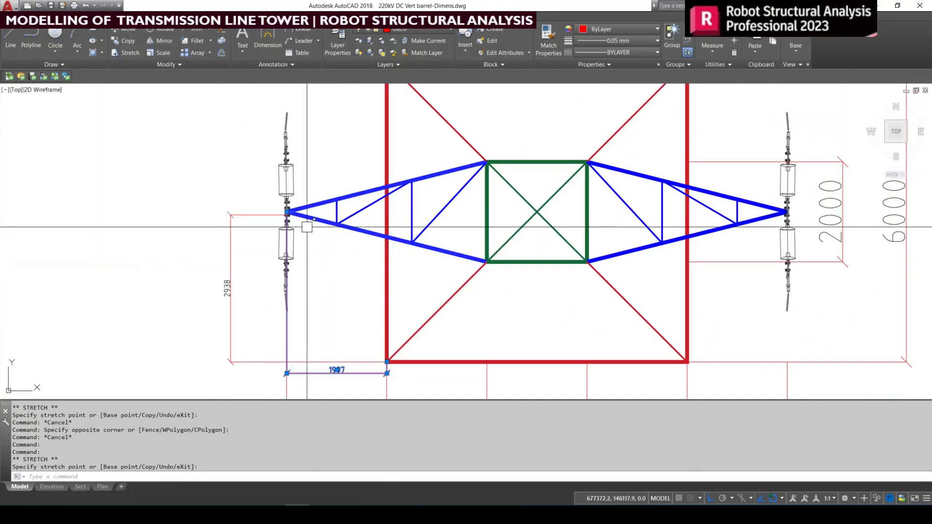
# - Switch back to the Excel sheet and check joint 17's Y formula in K18
pyautogui.click(878, 7)
pyautogui.click(391, 315)
pyautogui.click(368, 288)
pyautogui.doubleClick(368, 287)
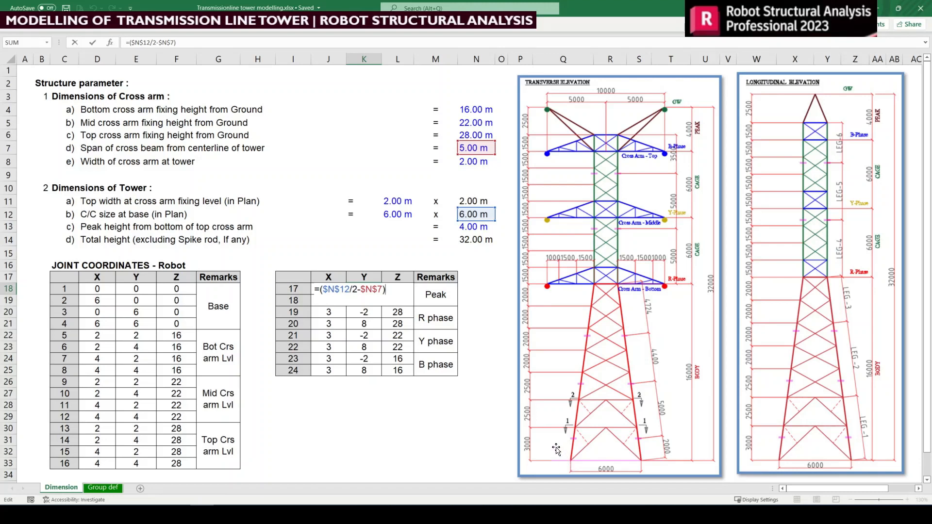
pyautogui.press('Return')
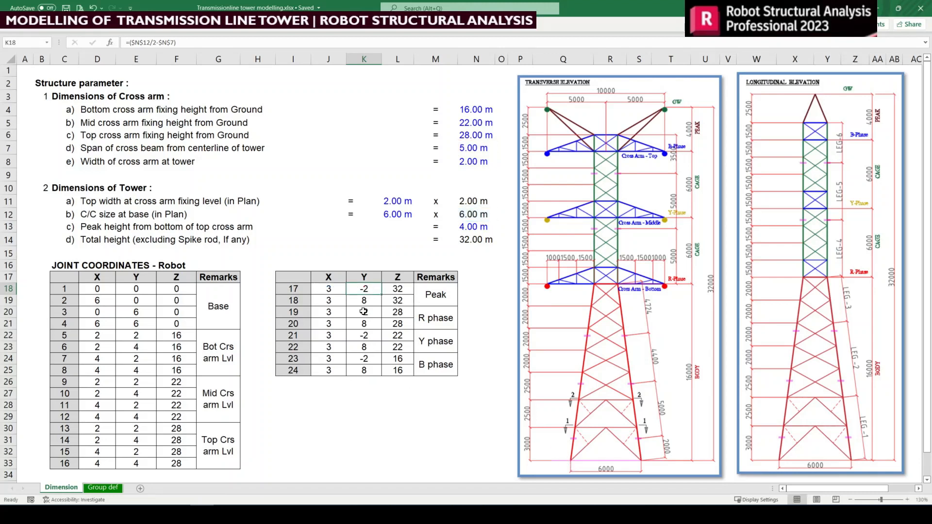
# - Check joint 18's X and Y formulas in J19 and K19, and compare the coordinates of both peak joints in J18:K19
pyautogui.click(336, 302)
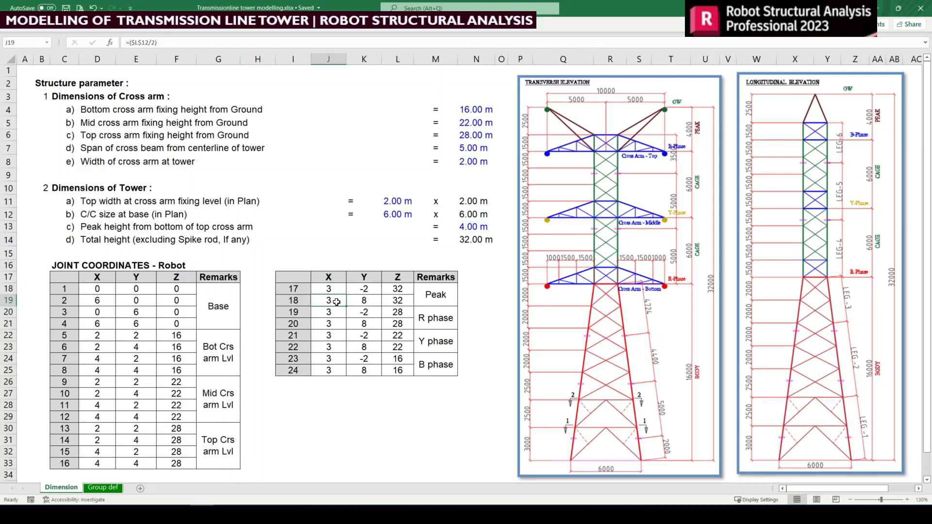
pyautogui.click(364, 300)
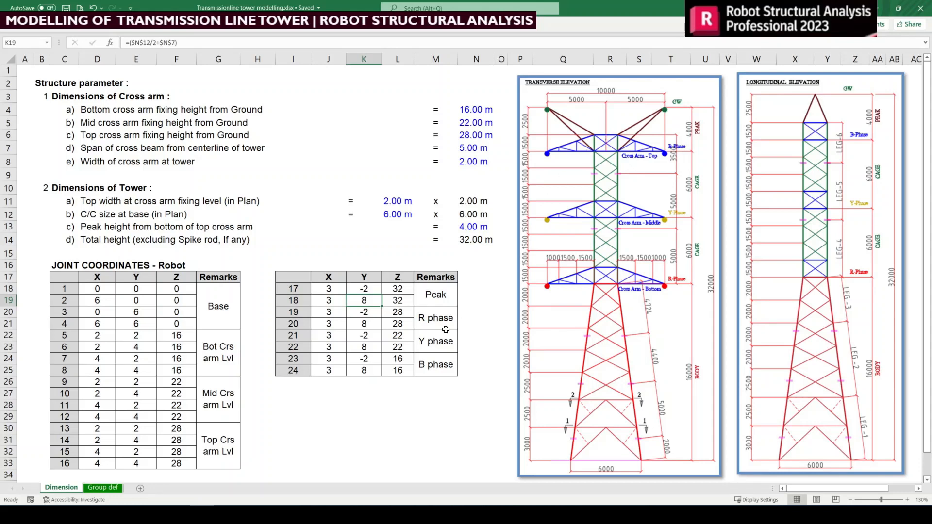
pyautogui.doubleClick(366, 302)
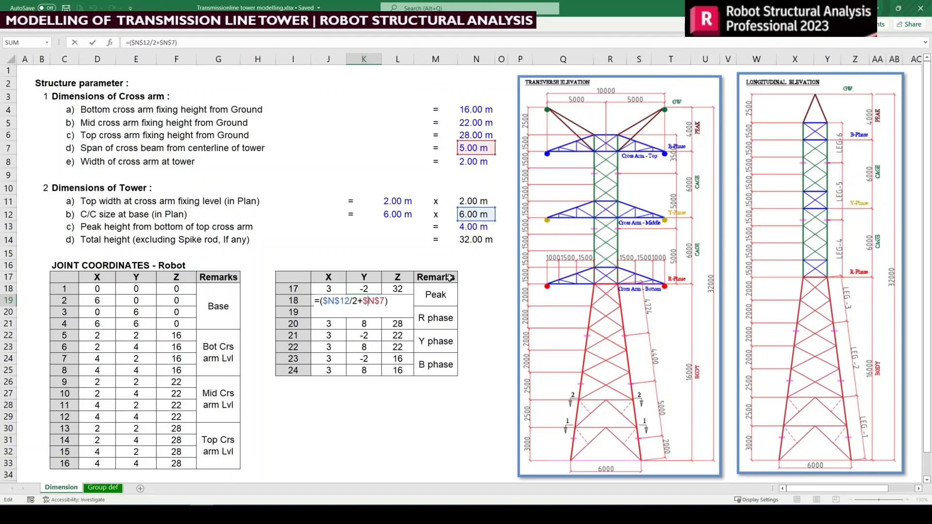
pyautogui.press('Escape')
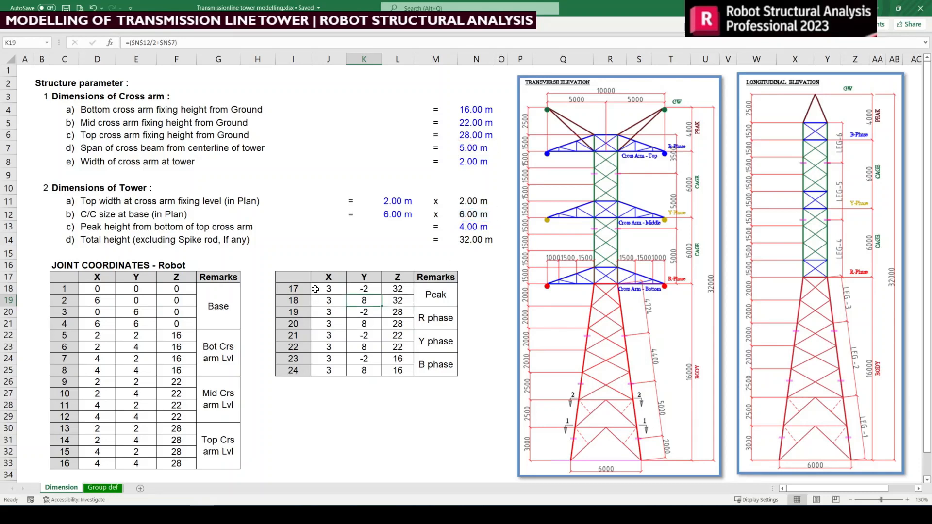
pyautogui.moveTo(315, 288); pyautogui.dragTo(353, 299)
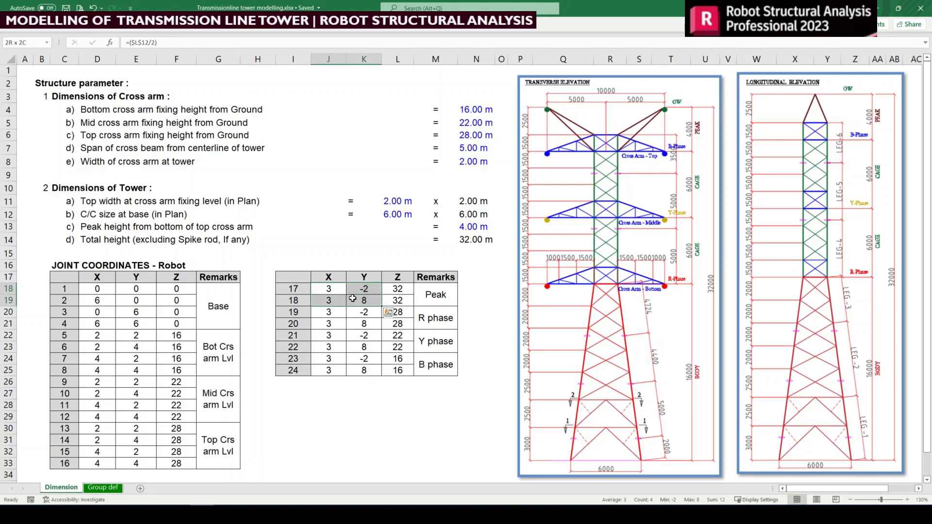
# - Review the Peak, R, Y and B phase remarks together with the coordinates of joints 19 to 24
pyautogui.click(435, 291)
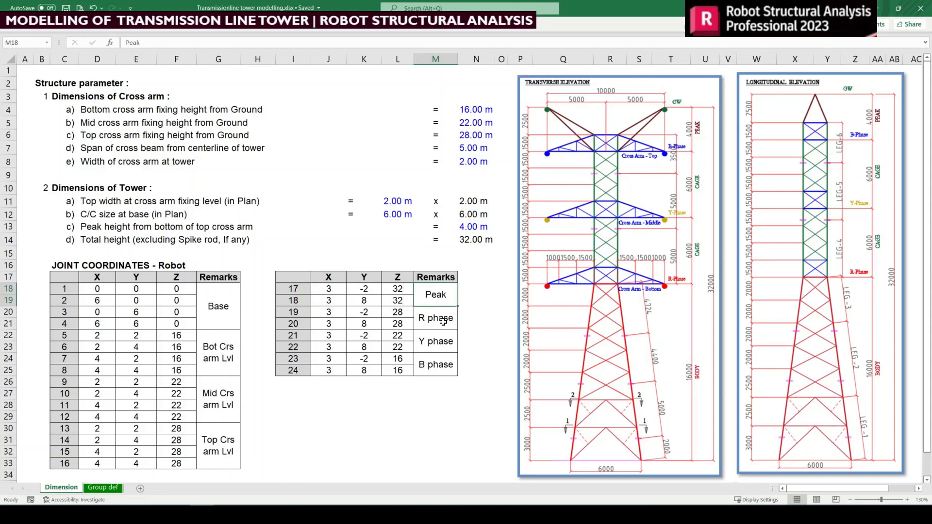
pyautogui.press('Down')
pyautogui.press('Down')
pyautogui.press('Down')
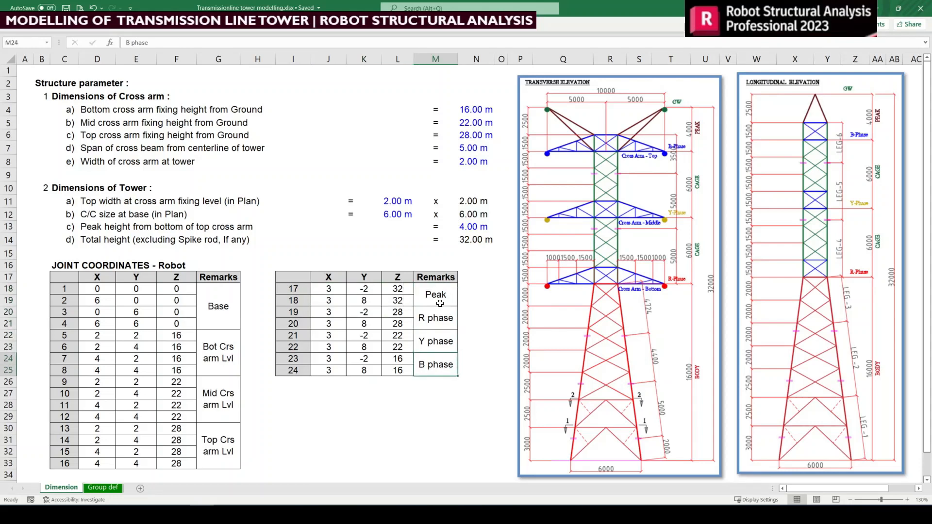
pyautogui.moveTo(438, 314); pyautogui.dragTo(333, 372)
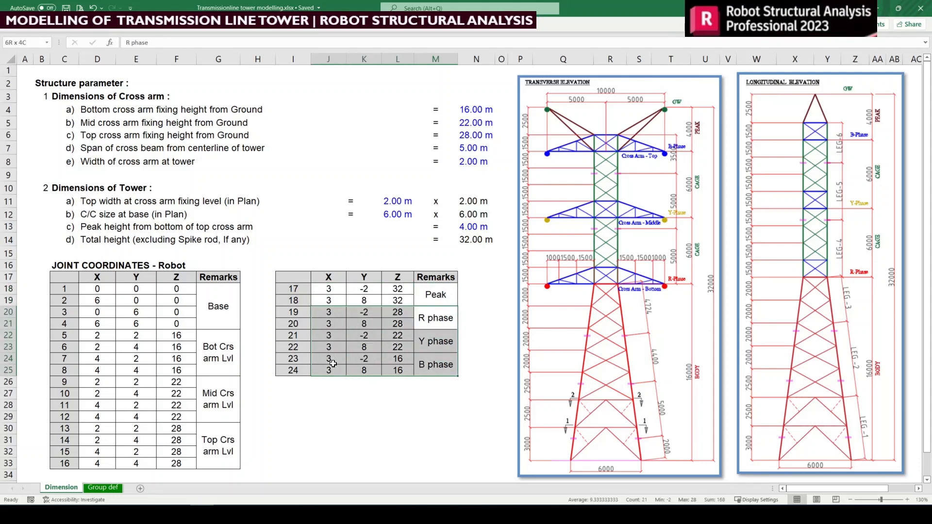
pyautogui.click(413, 345)
# - Examine the Z values of peak joints 17 and 18 in L18:L19 alongside the peak and phase remarks
pyautogui.moveTo(403, 289); pyautogui.dragTo(410, 299)
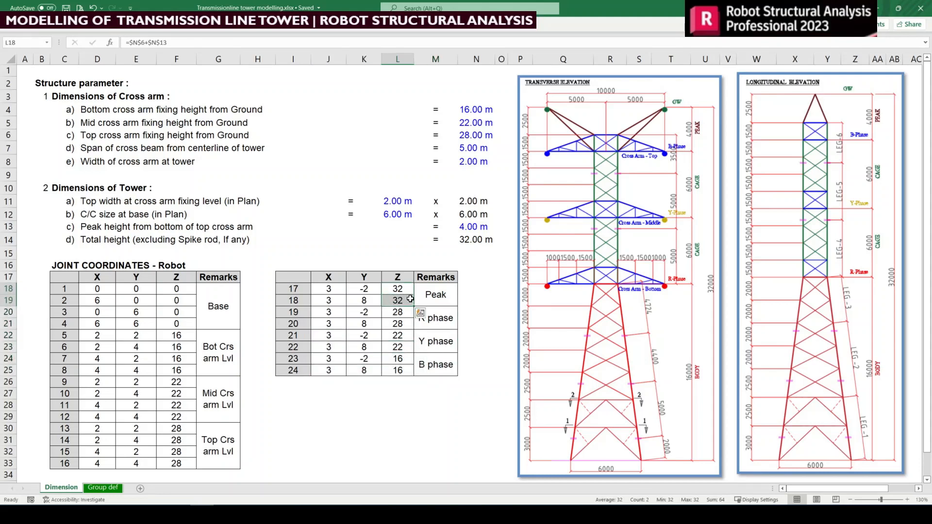
pyautogui.click(441, 302)
pyautogui.click(435, 321)
pyautogui.click(436, 341)
pyautogui.click(434, 364)
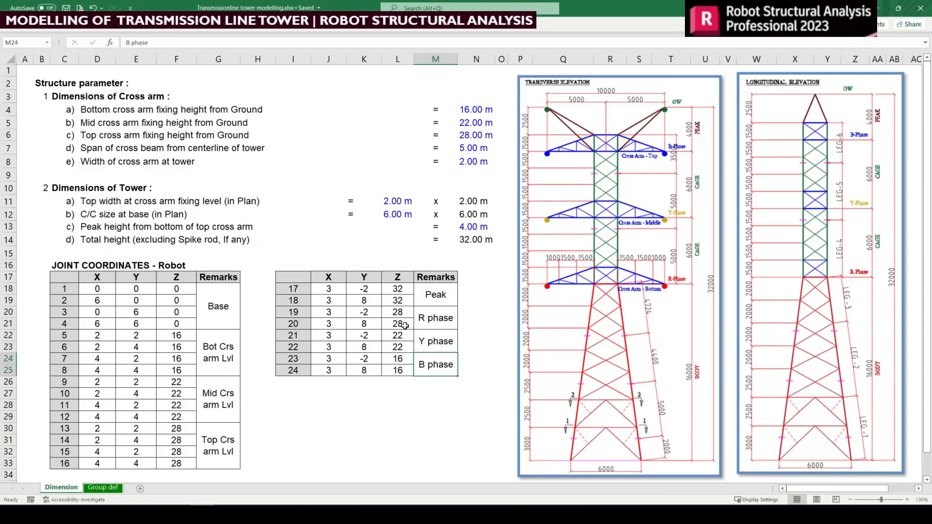
pyautogui.moveTo(398, 290); pyautogui.dragTo(402, 300)
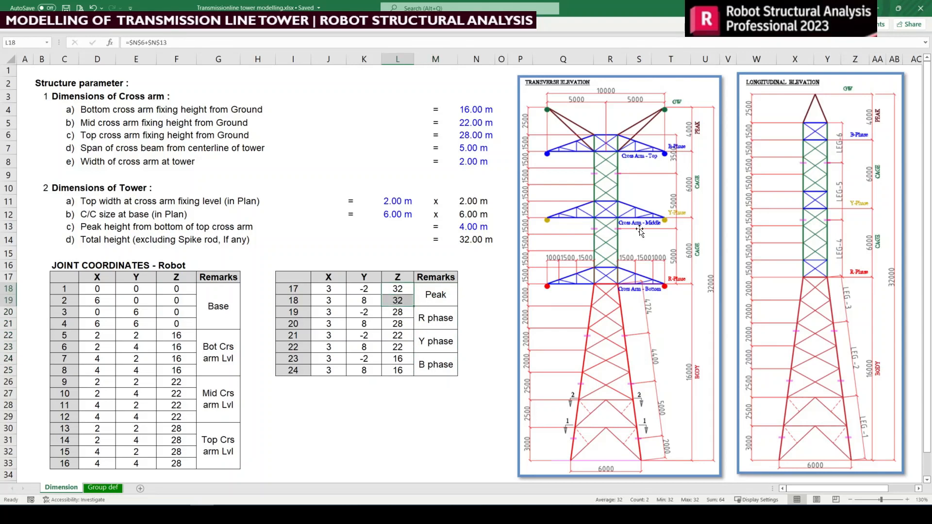
# - Check the R phase Z formula in L20:L21 and trace it to the top cross arm fixing height in N6
pyautogui.click(400, 311)
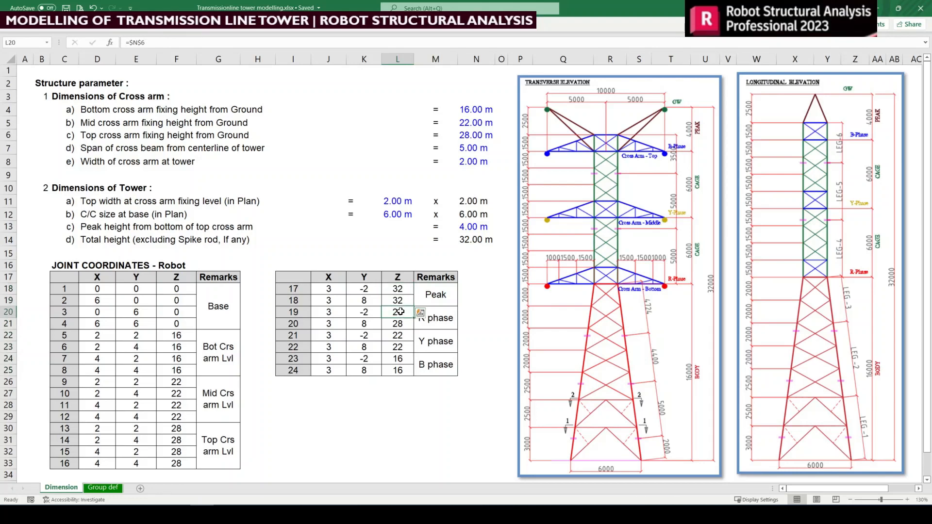
pyautogui.moveTo(400, 311); pyautogui.dragTo(400, 323)
pyautogui.press('F2')
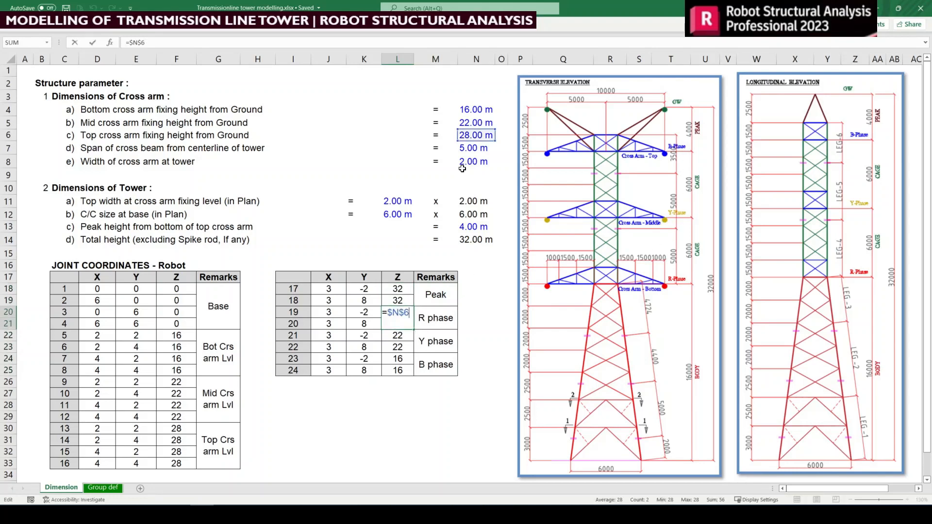
pyautogui.hotkey('ctrl', 'Return')
pyautogui.hotkey('ctrl', '[')
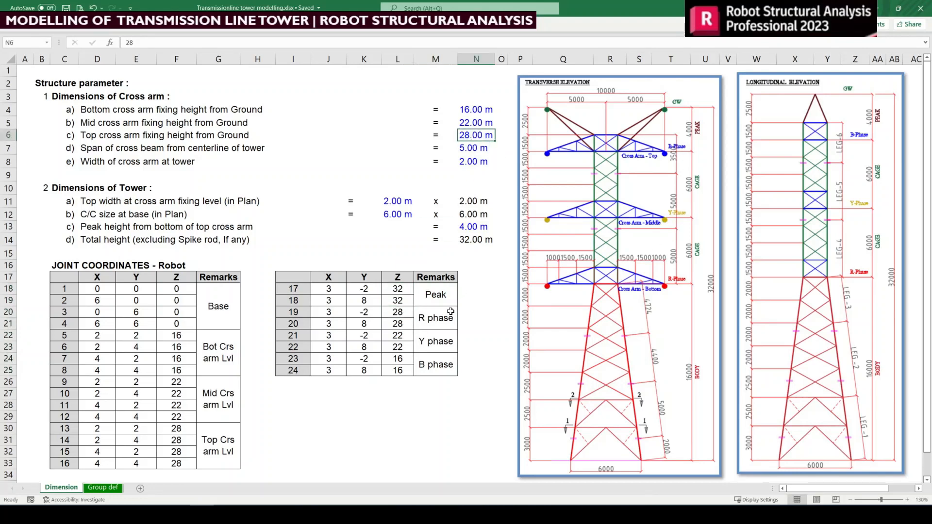
# - Check the Y phase Z formula in L22 against the middle cross arm in the transverse elevation
pyautogui.click(401, 335)
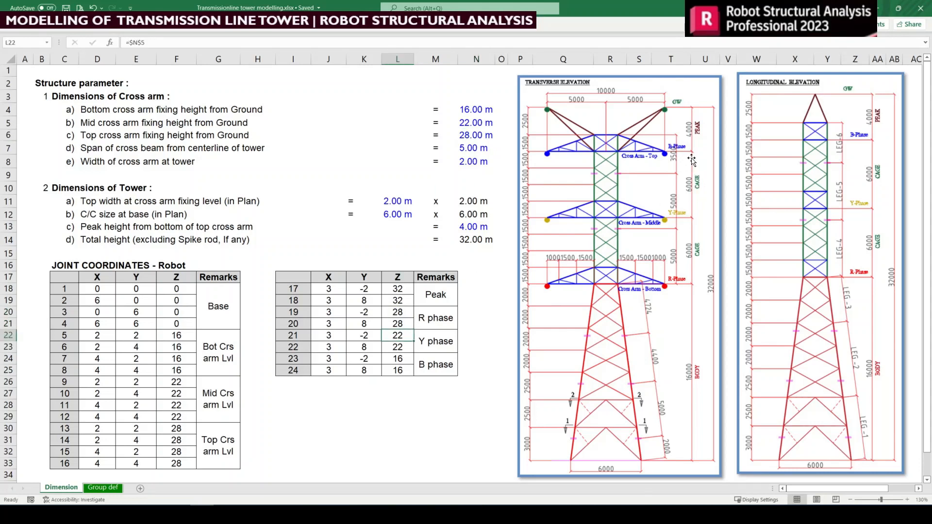
pyautogui.click(672, 160)
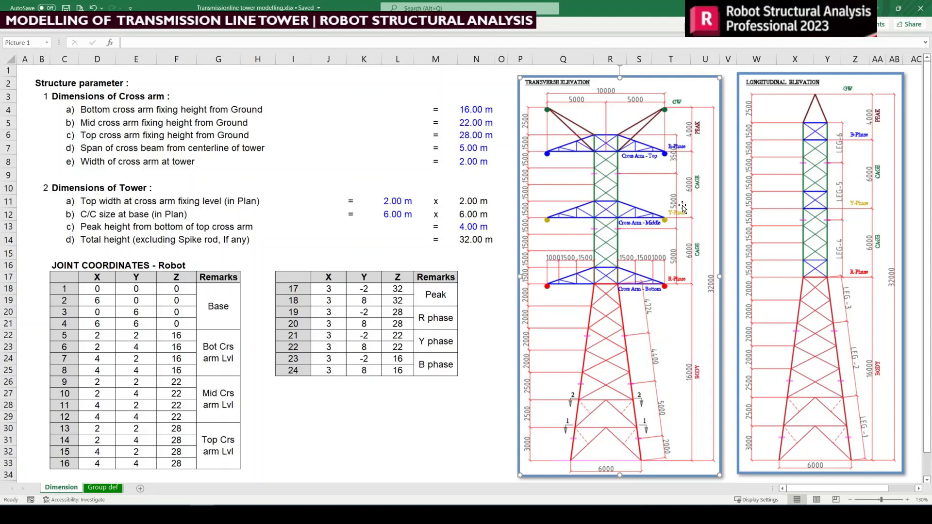
pyautogui.doubleClick(405, 336)
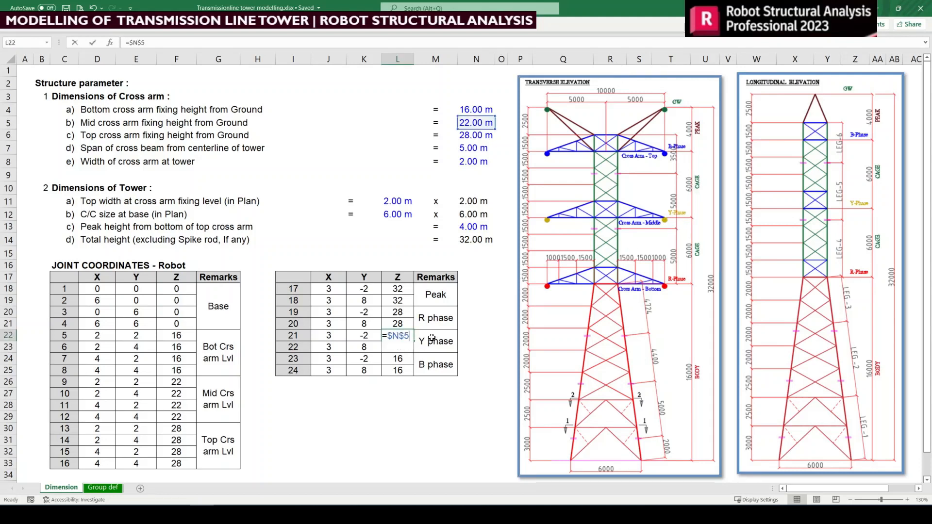
pyautogui.hotkey('ctrl', 'Return')
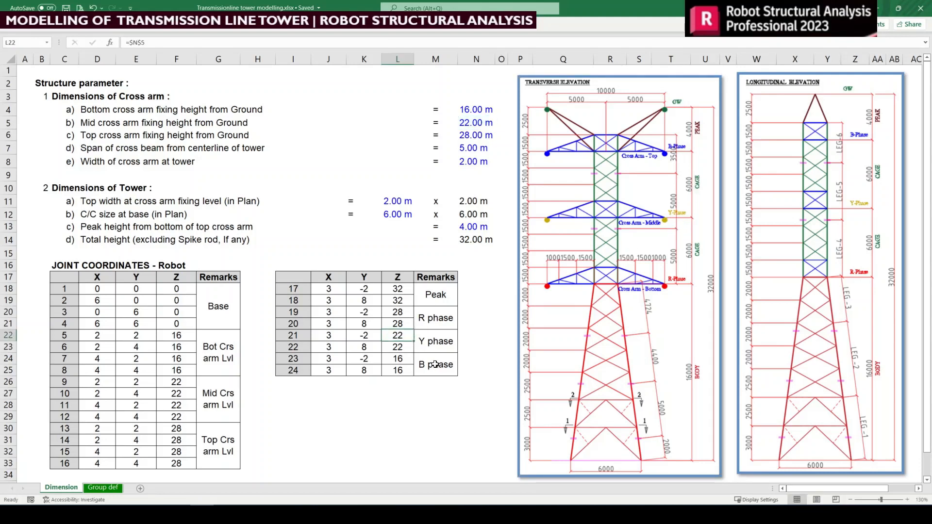
# - Check the B phase Z formula in L24 against the bottom cross arm in the elevation, and joint 24's Y formula in K25
pyautogui.doubleClick(402, 359)
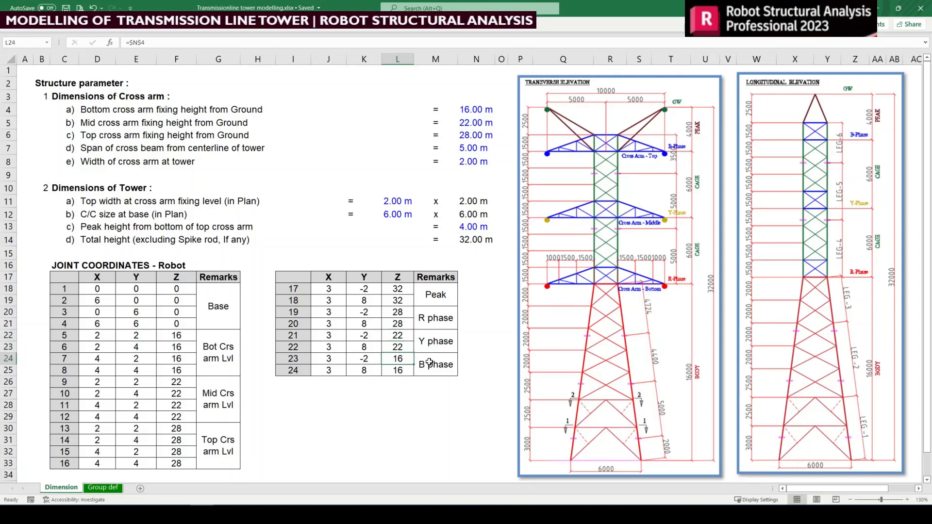
pyautogui.hotkey('ctrl', 'Return')
pyautogui.click(682, 287)
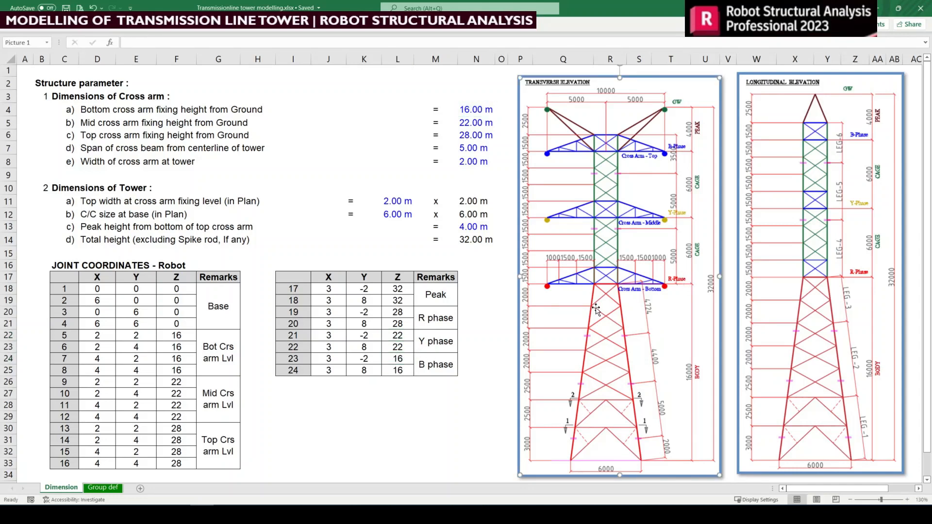
pyautogui.click(408, 360)
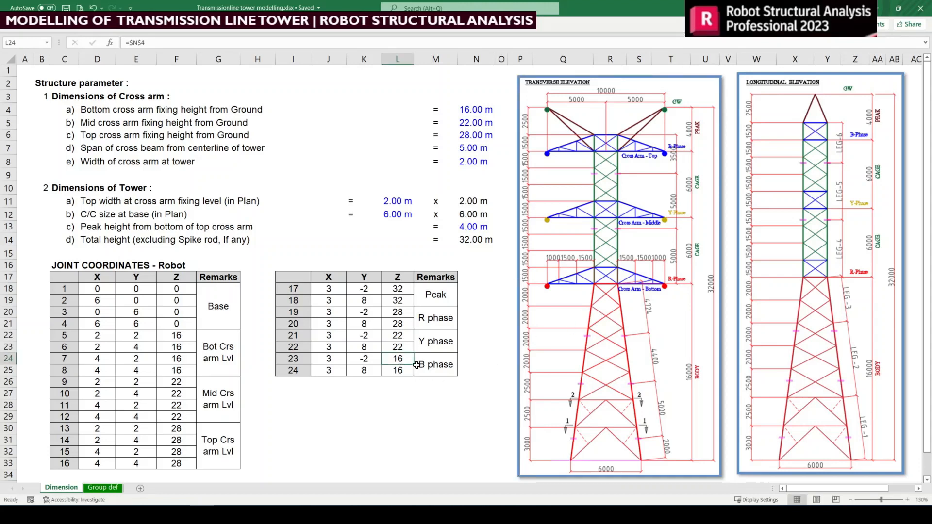
pyautogui.click(380, 373)
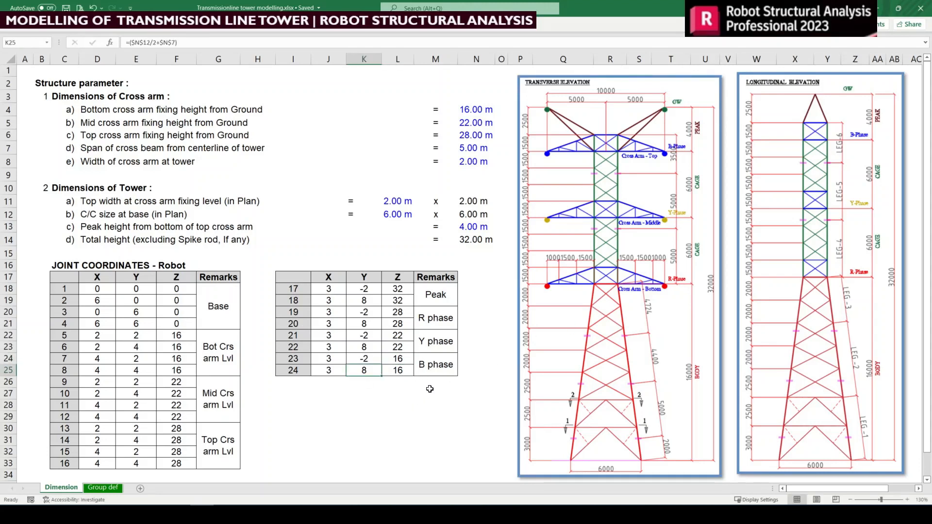
# - Copy the X, Y and Z coordinates of joints 1 to 16 from D18:F33
pyautogui.click(344, 385)
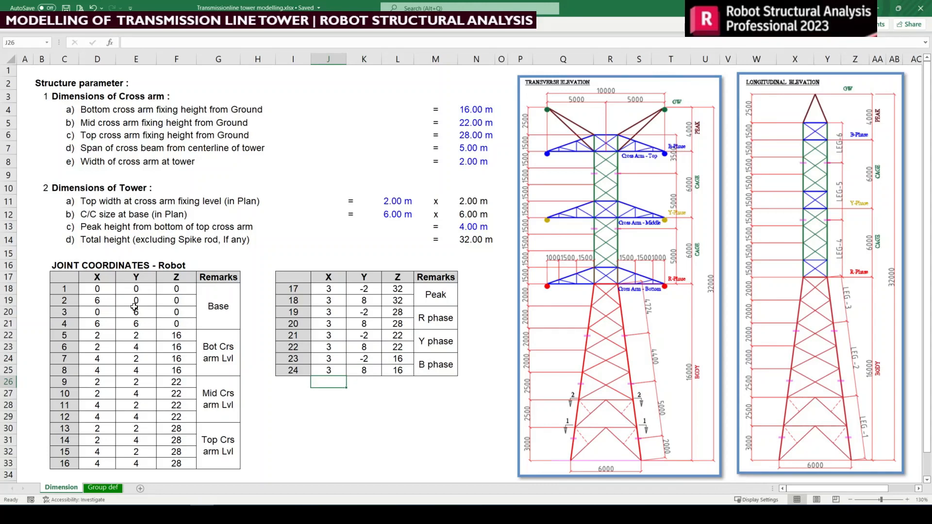
pyautogui.moveTo(98, 288); pyautogui.dragTo(171, 459)
pyautogui.hotkey('ctrl', 'c')
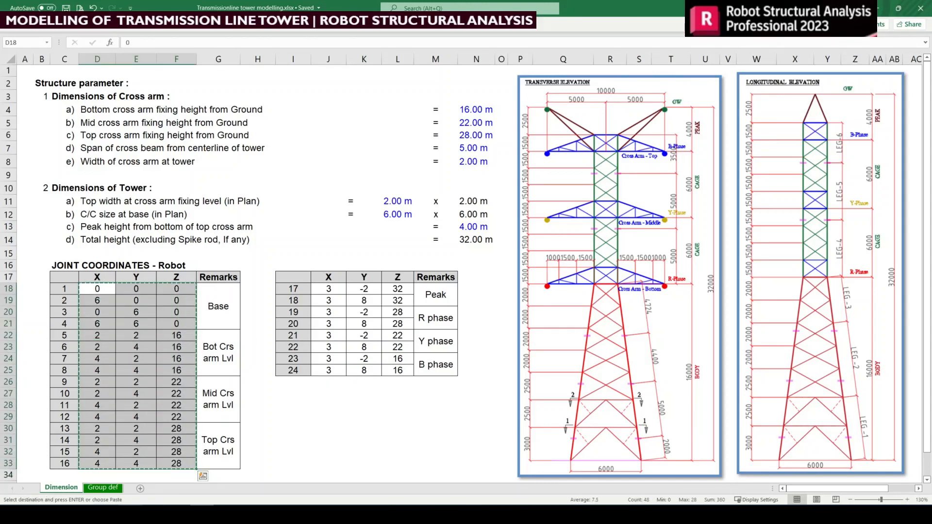
# - Switch to Robot Structural Analysis and paste the copied coordinates of joints 1 to 16 into the empty nodes table
pyautogui.hotkey('alt', 'Tab')
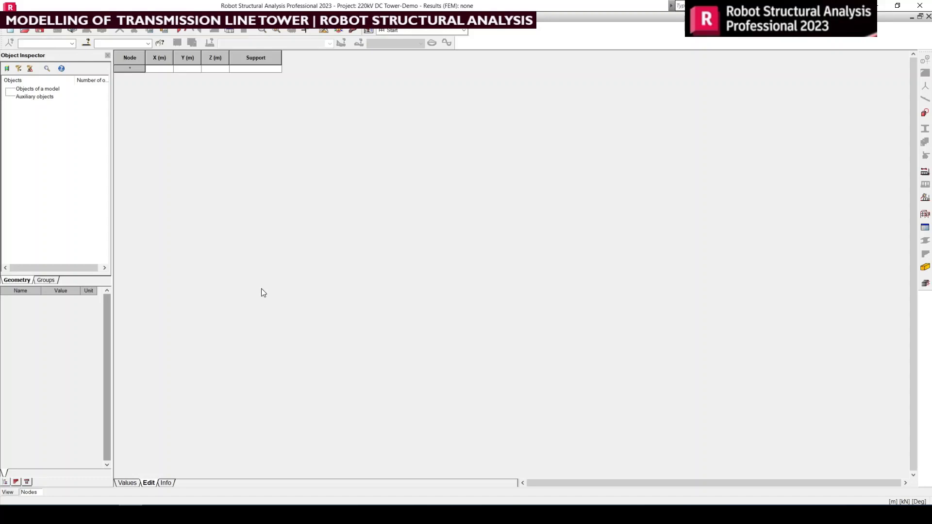
pyautogui.click(162, 69)
pyautogui.hotkey('ctrl', 'v')
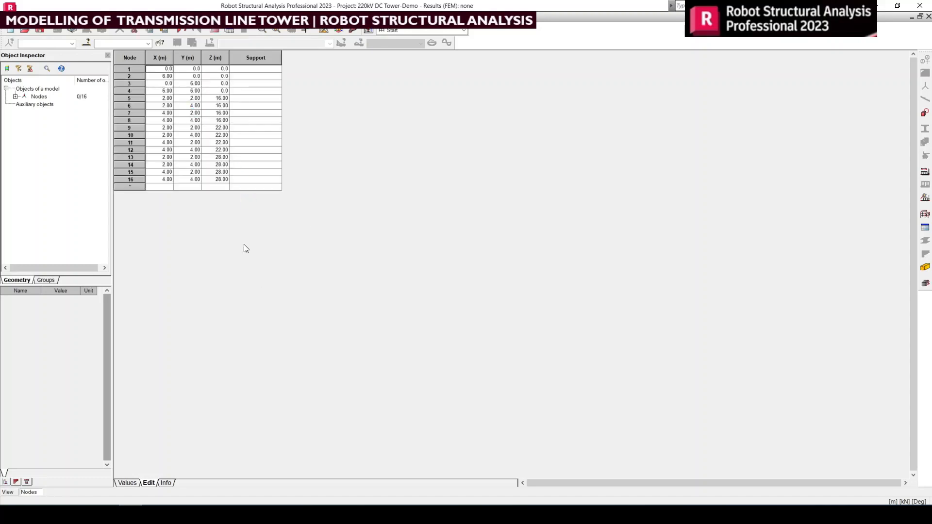
# - Copy the coordinates of joints 17 to 24 from J18:L25 in Excel, append them below node 16 in Robot's nodes table, and close the table
pyautogui.hotkey('alt', 'Tab')
pyautogui.moveTo(329, 288); pyautogui.dragTo(398, 369)
pyautogui.hotkey('ctrl', 'c')
pyautogui.hotkey('alt', 'Tab')
pyautogui.click(165, 187)
pyautogui.hotkey('ctrl', 'v')
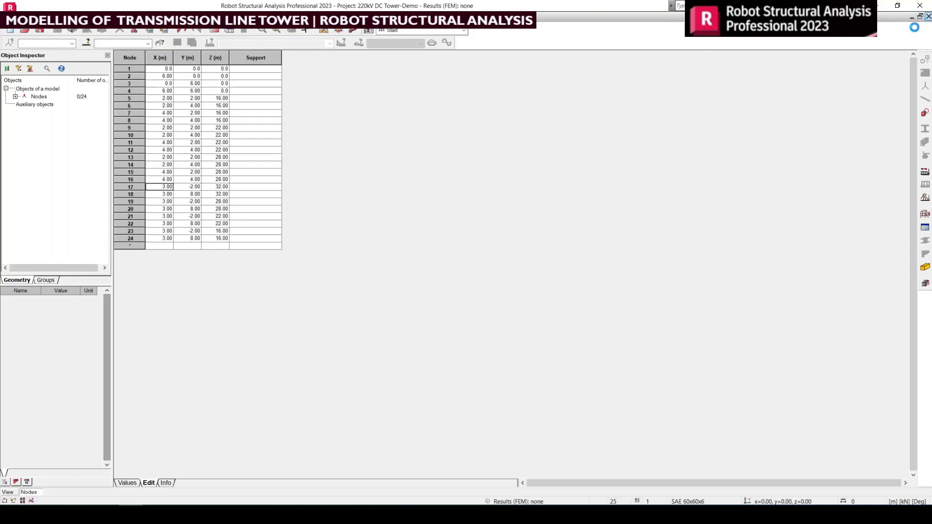
pyautogui.click(928, 17)
# - Inspect the imported nodes in the isometric home view, switching the node numbers off and back on
pyautogui.moveTo(897, 77)
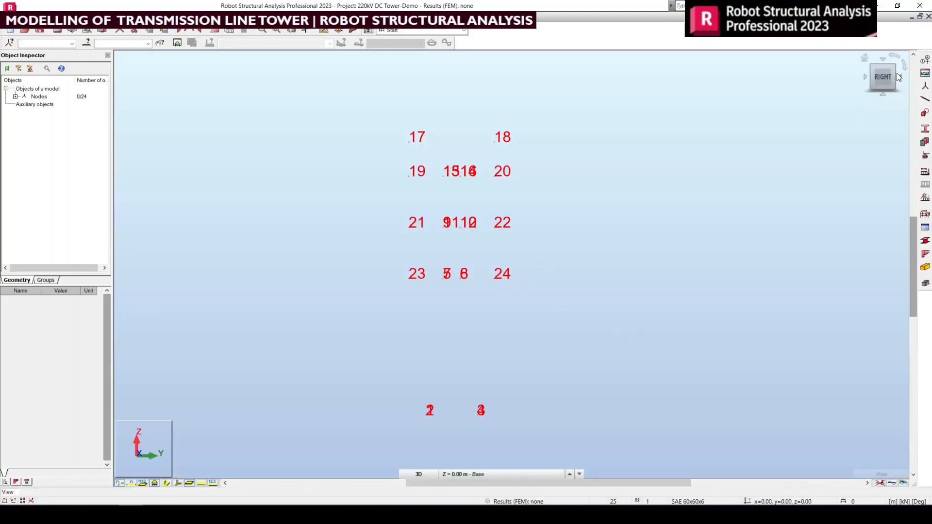
pyautogui.click(864, 58)
pyautogui.moveTo(566, 276); pyautogui.dragTo(530, 194, button='middle')
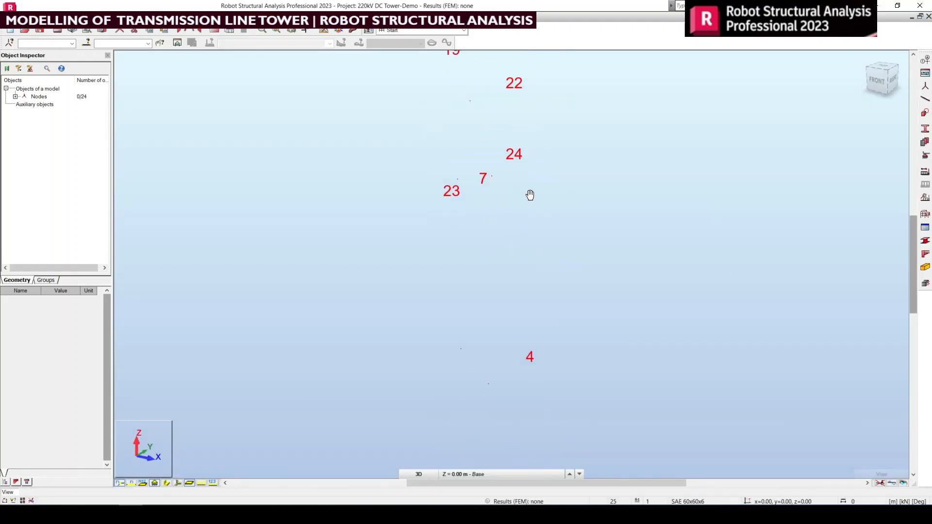
pyautogui.moveTo(532, 274); pyautogui.dragTo(508, 329, button='middle')
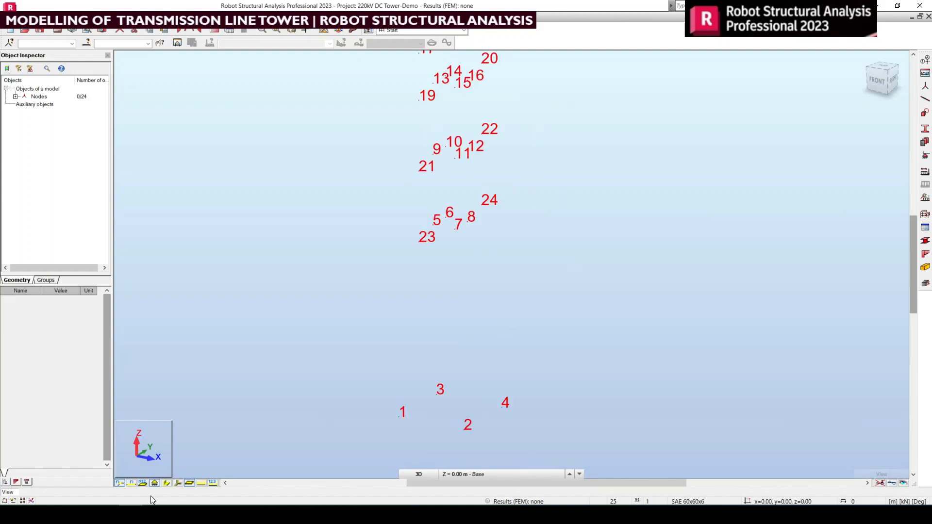
pyautogui.click(119, 485)
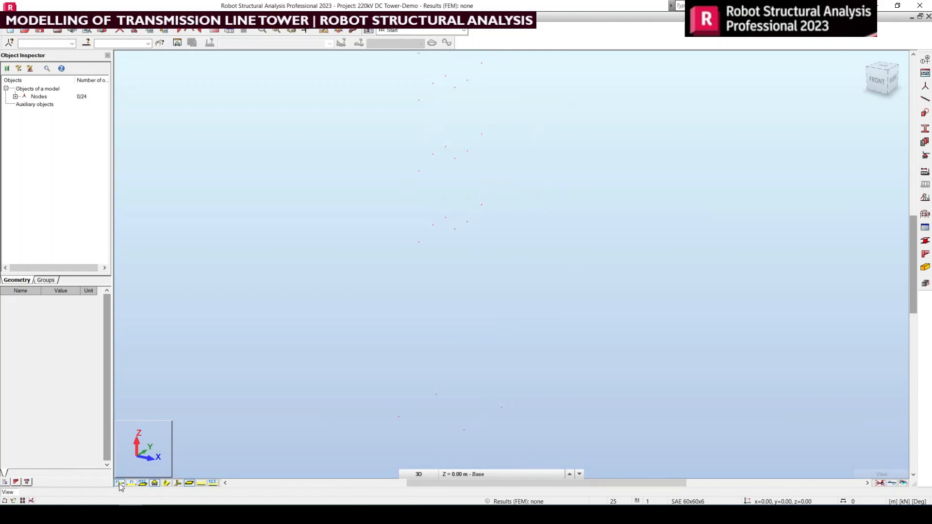
pyautogui.click(119, 482)
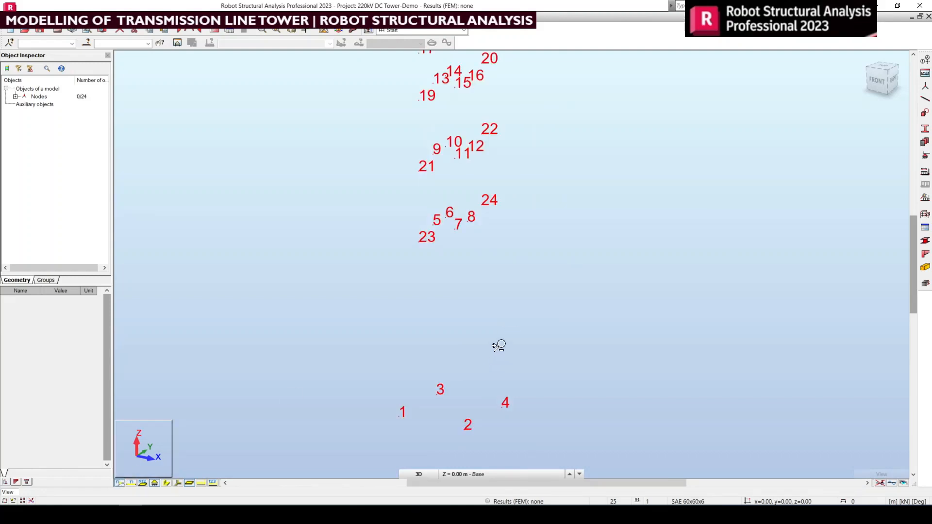
# - Start defining simple members with the SAE 100x100x10 section
pyautogui.click(925, 99)
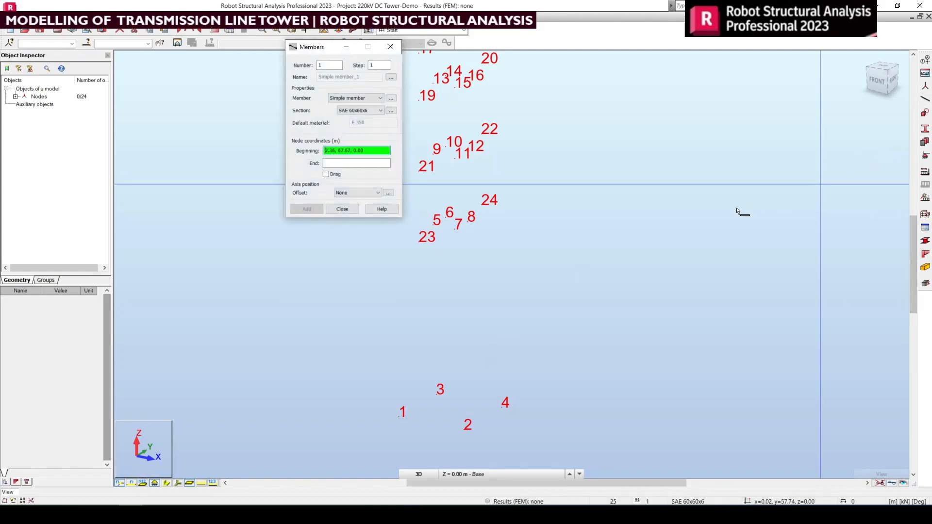
pyautogui.click(366, 111)
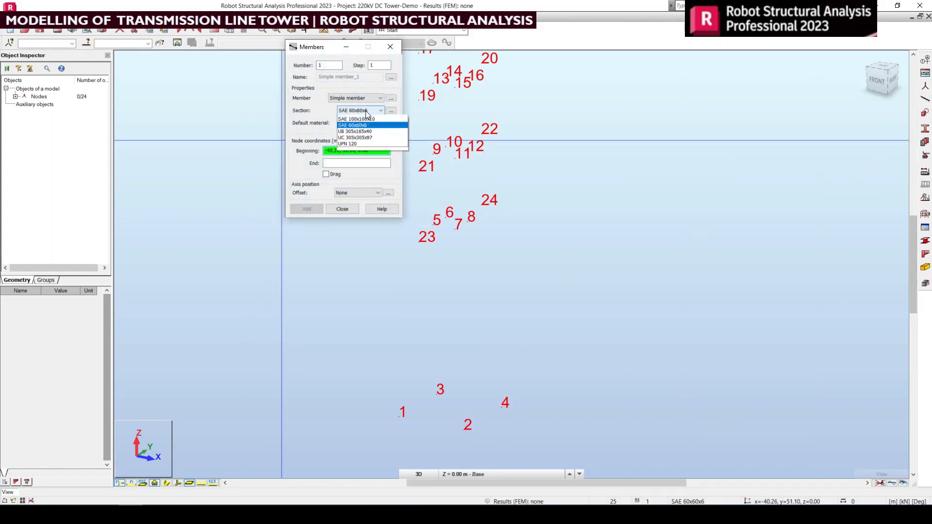
pyautogui.click(376, 125)
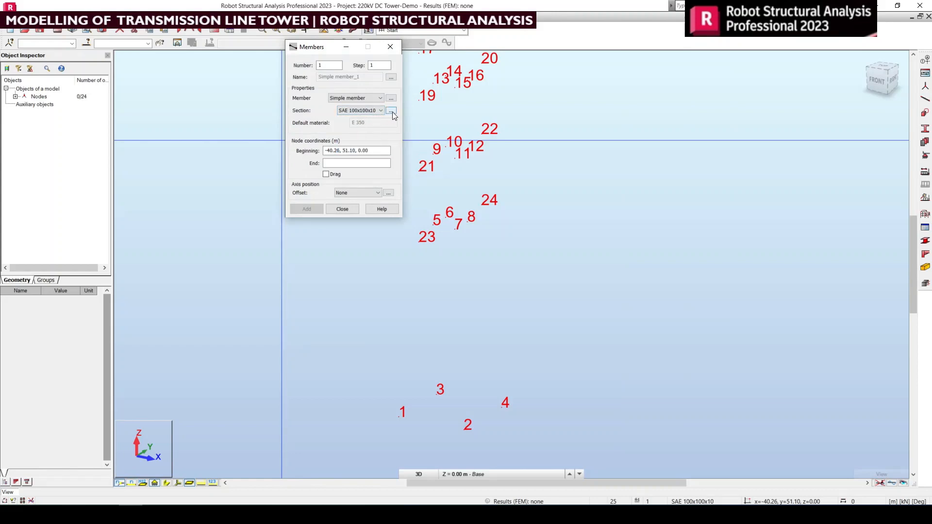
# - Open a new section definition for the members and choose the SAE family from the India section database
pyautogui.click(392, 111)
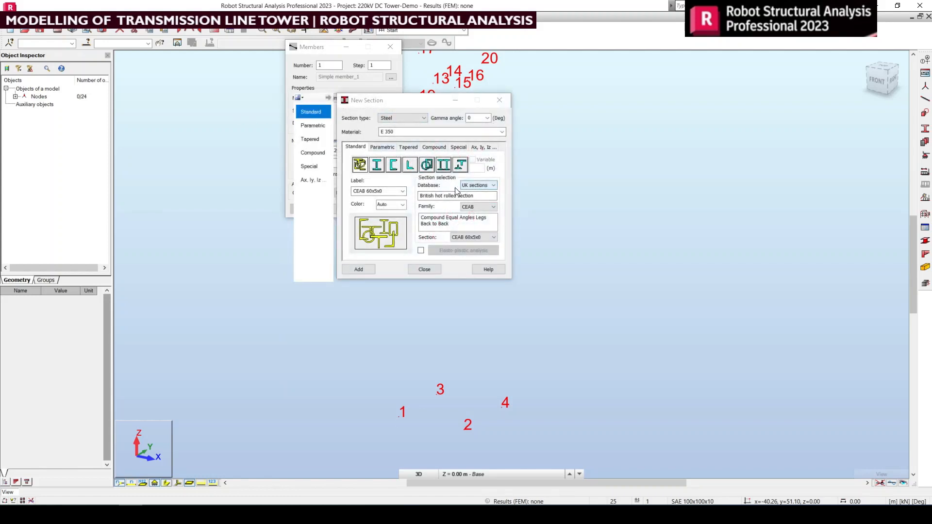
pyautogui.click(475, 185)
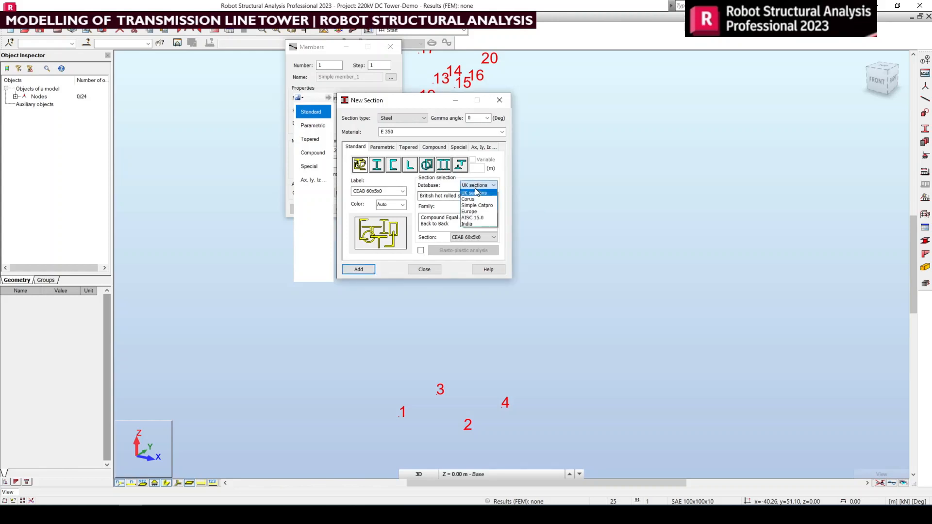
pyautogui.click(471, 224)
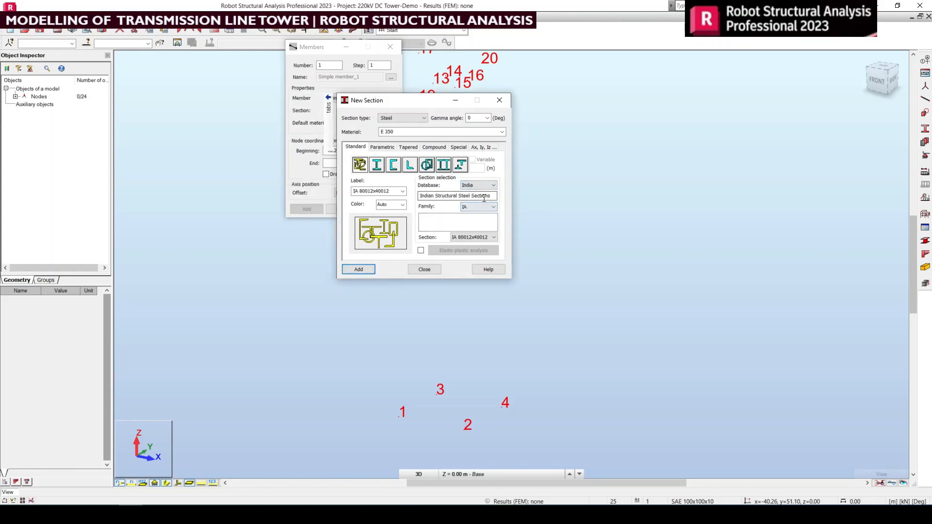
pyautogui.click(478, 206)
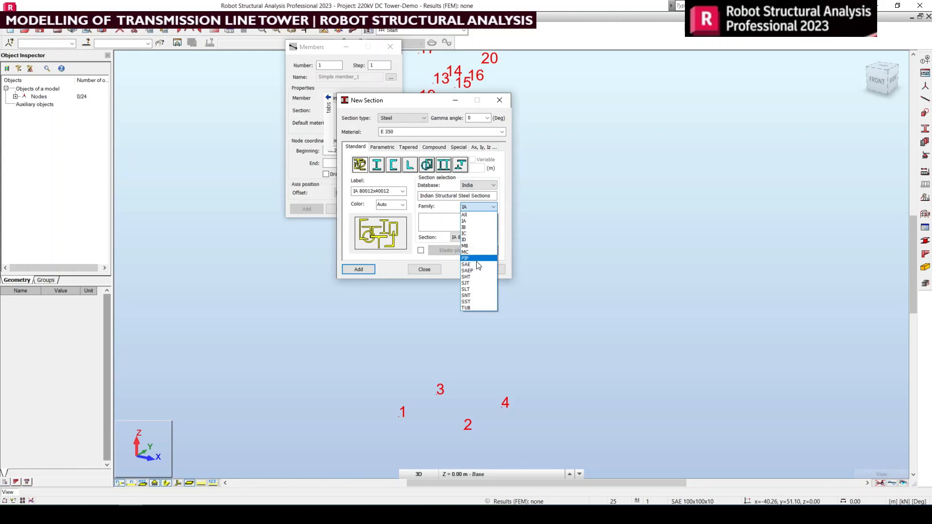
pyautogui.click(469, 265)
# - Add SAE 100x100x10 from the Indian SAE family, overwriting the existing section of that name, and close the section definition
pyautogui.click(470, 236)
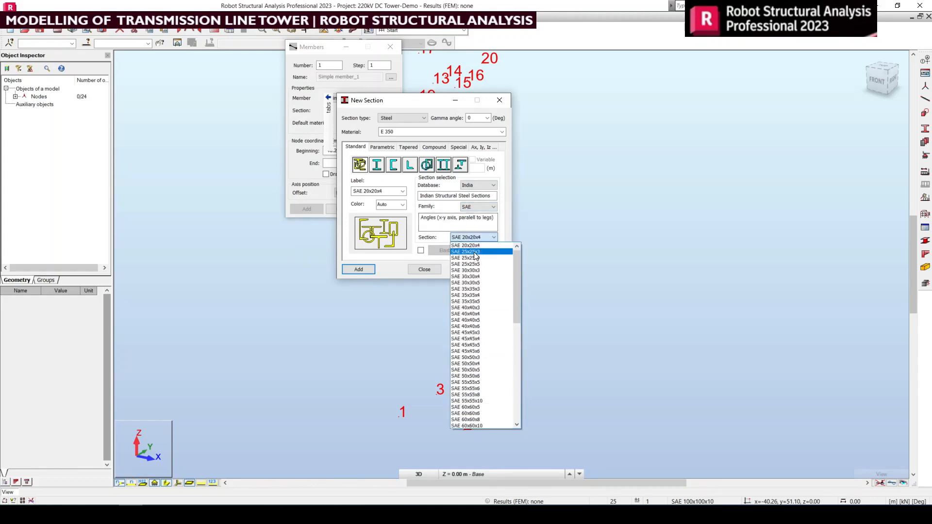
pyautogui.scroll(-3, 475, 388)
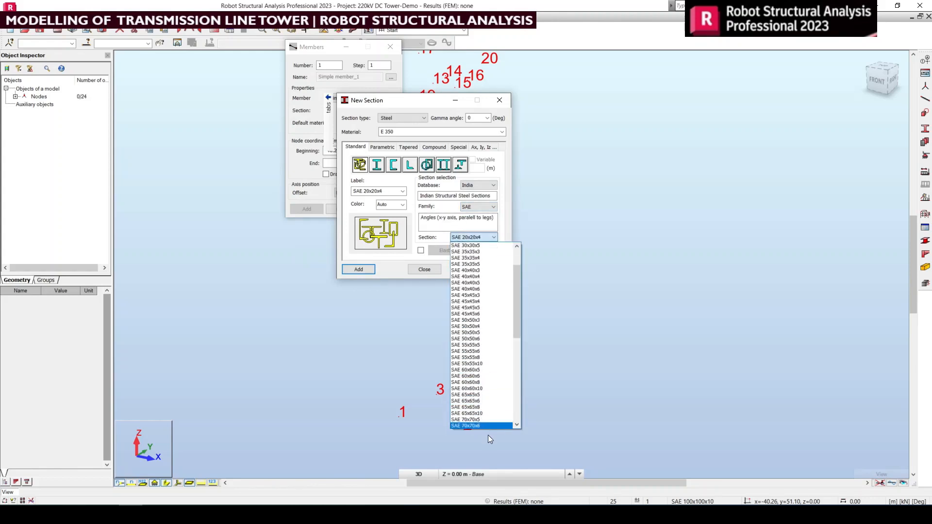
pyautogui.scroll(-4, 486, 393)
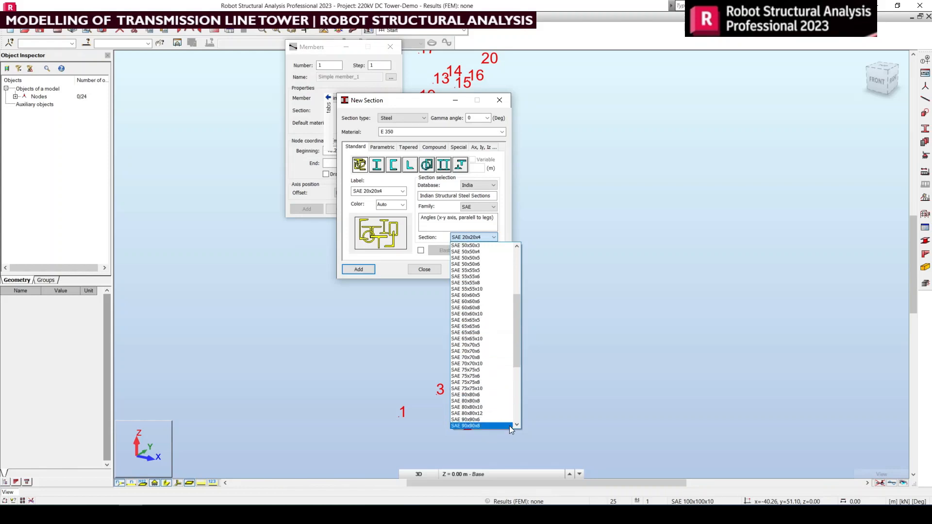
pyautogui.scroll(-2, 490, 393)
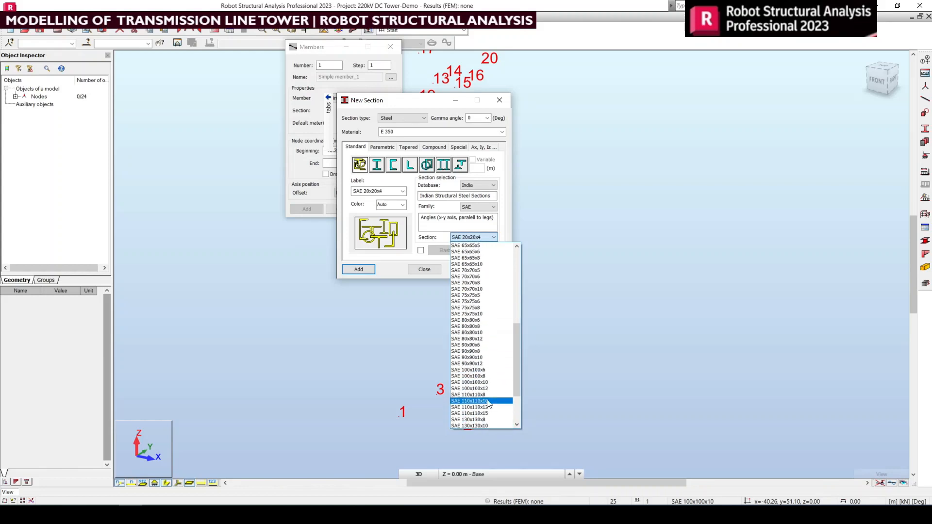
pyautogui.click(489, 386)
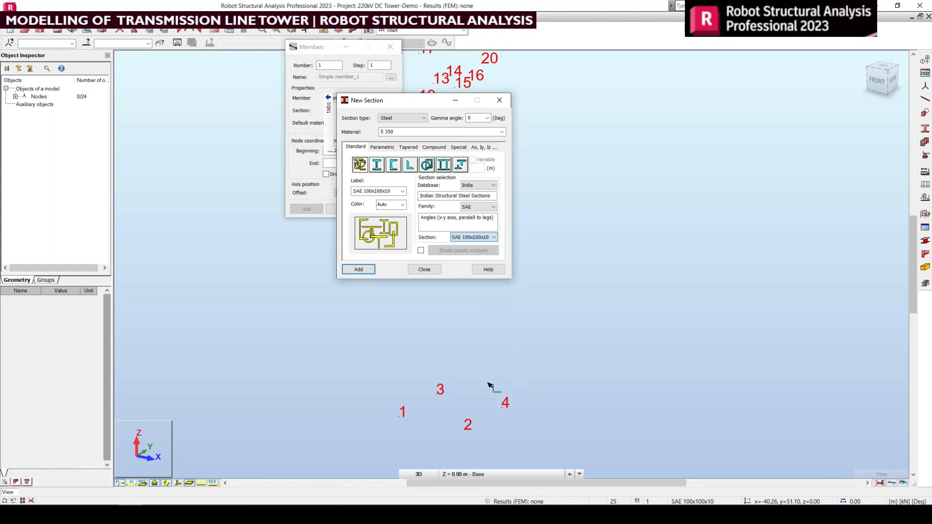
pyautogui.click(357, 270)
pyautogui.click(432, 214)
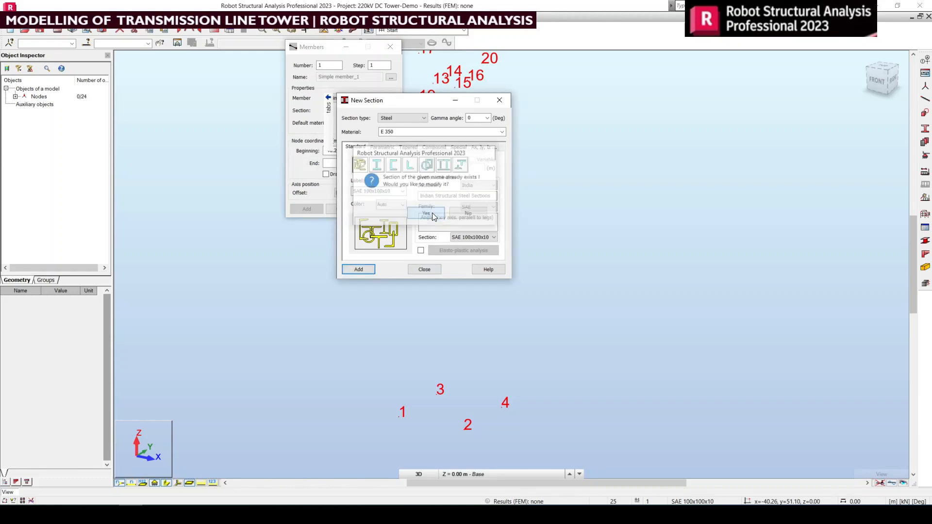
pyautogui.click(423, 269)
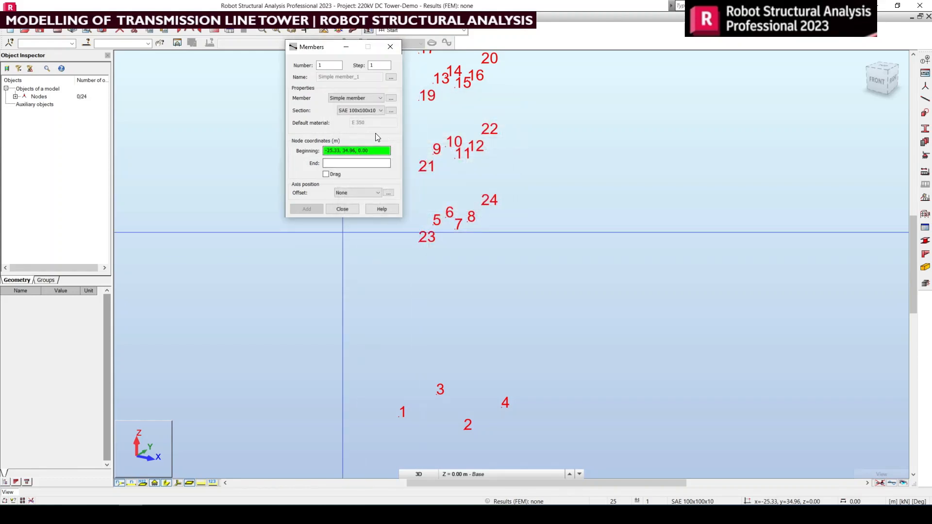
# - Draw the four tower body legs as members from node 1 to 5, 3 to 6, 2 to 7 and 8 to 4
pyautogui.moveTo(454, 312); pyautogui.dragTo(534, 298, button='middle')
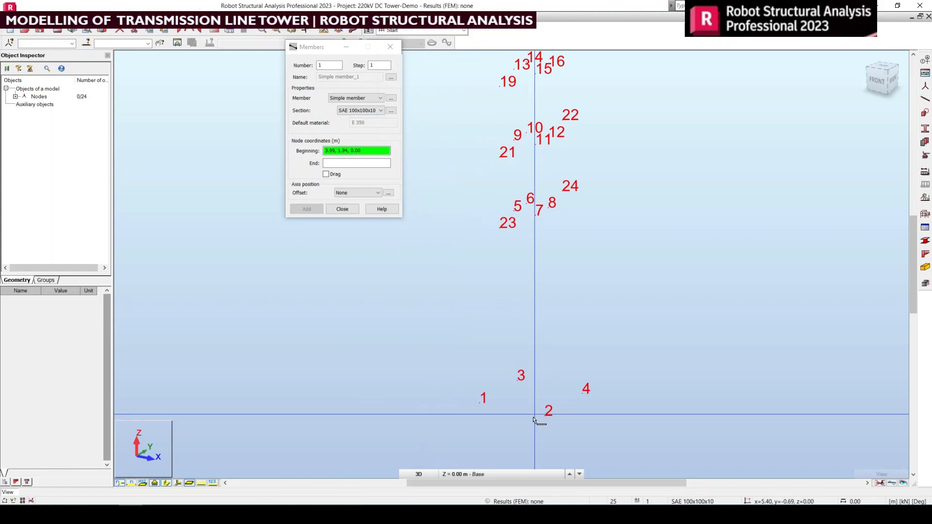
pyautogui.click(479, 403)
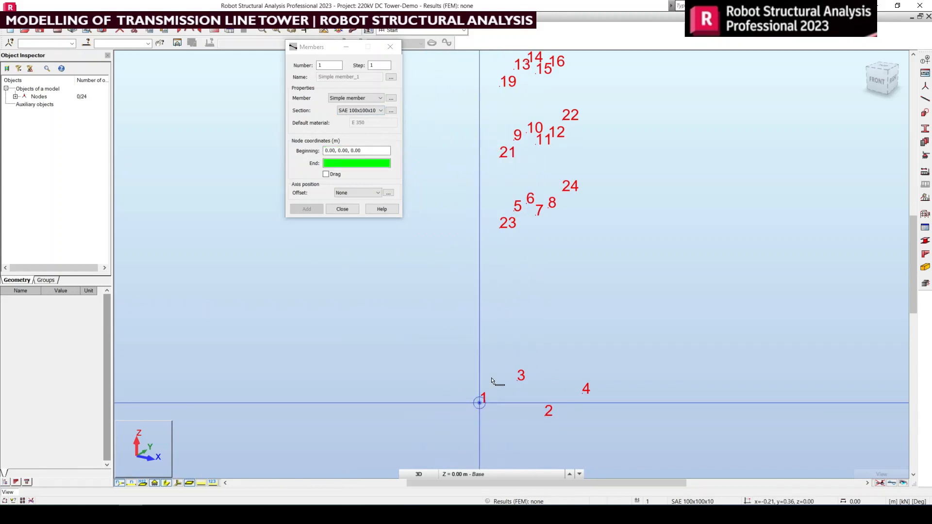
pyautogui.click(514, 212)
pyautogui.click(518, 380)
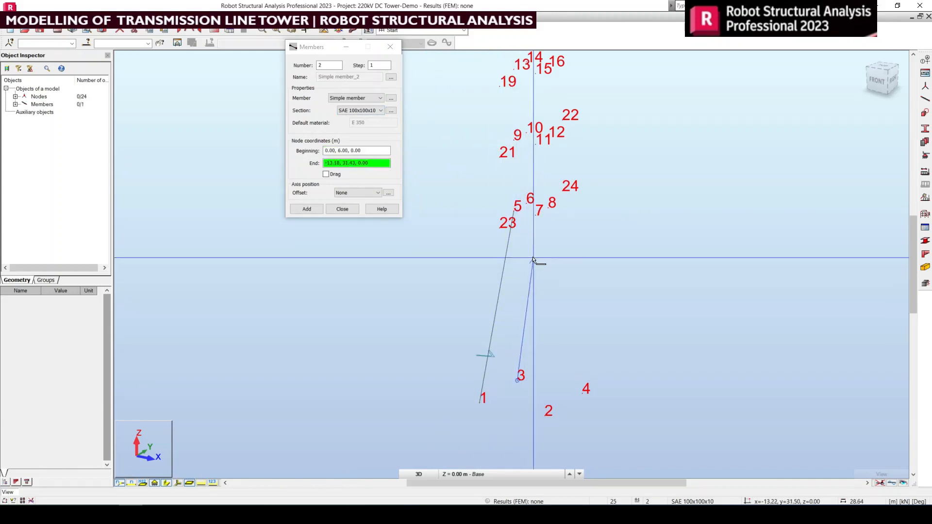
pyautogui.click(526, 207)
pyautogui.click(544, 416)
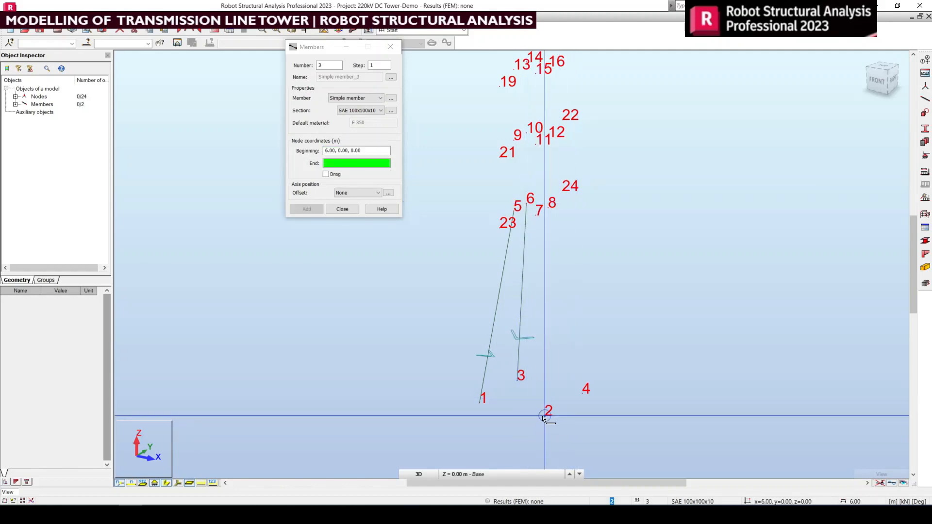
pyautogui.click(536, 213)
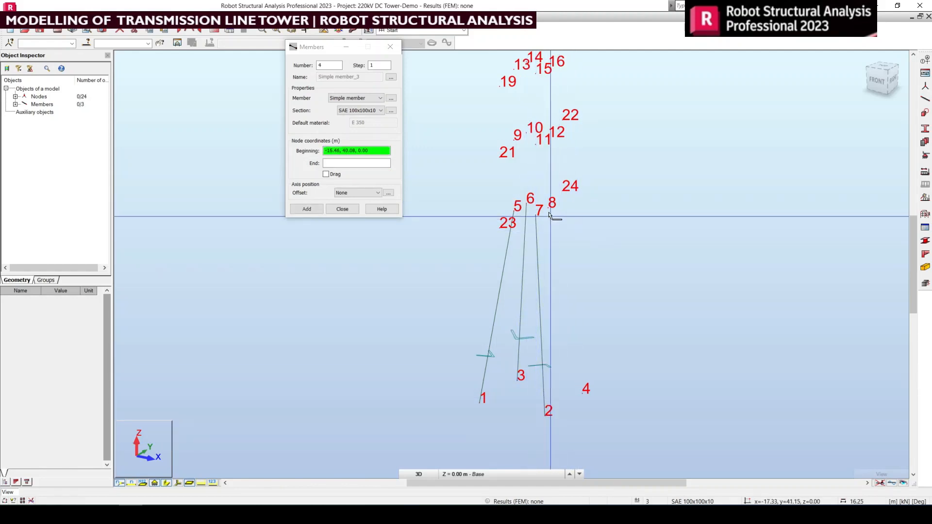
pyautogui.click(548, 208)
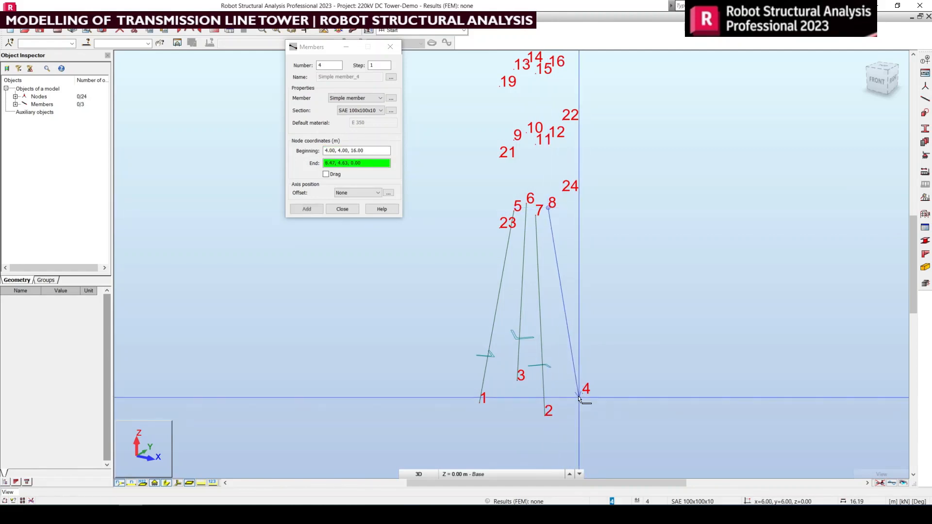
pyautogui.click(582, 393)
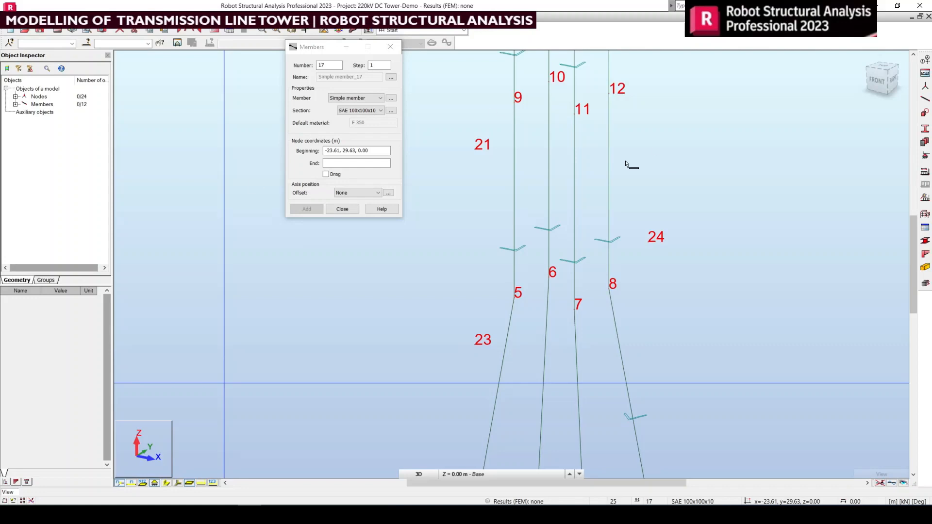
# - Draw two bottom cross arm members, from node 7 to node 23 and from node 5 to node 23
pyautogui.scroll(-4, 626, 165)
pyautogui.moveTo(625, 188); pyautogui.dragTo(552, 303, button='middle')
pyautogui.scroll(1, 529, 222)
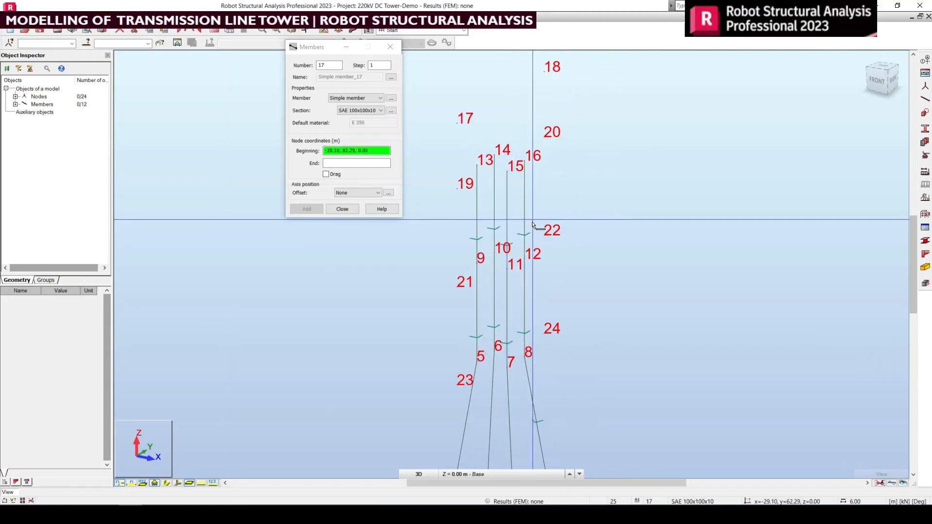
pyautogui.keyDown('shift'); pyautogui.scroll(-3, 538, 310); pyautogui.keyUp('shift')
pyautogui.scroll(2, 476, 299)
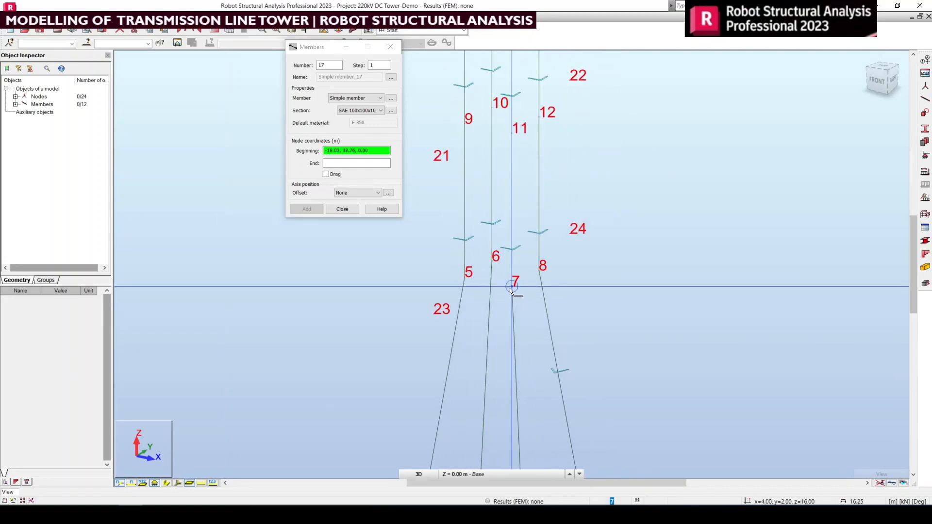
pyautogui.click(512, 287)
pyautogui.click(448, 308)
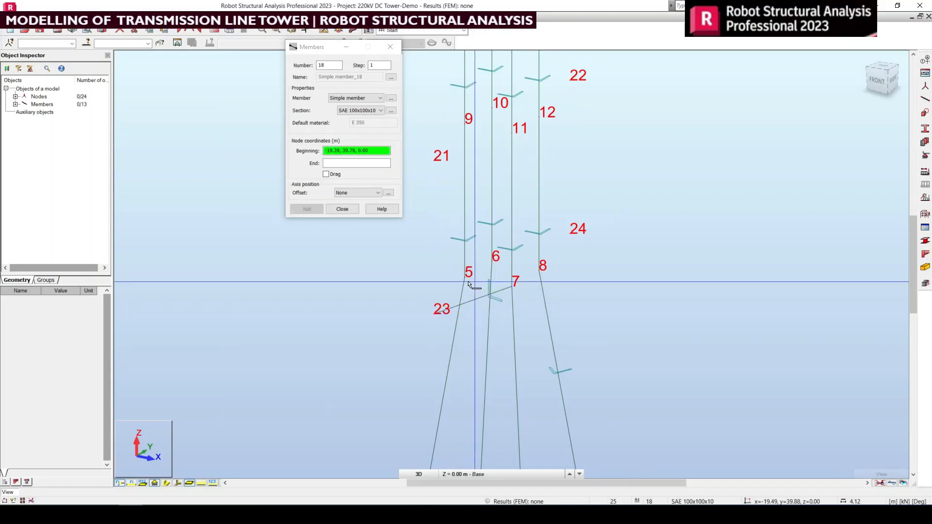
pyautogui.click(462, 282)
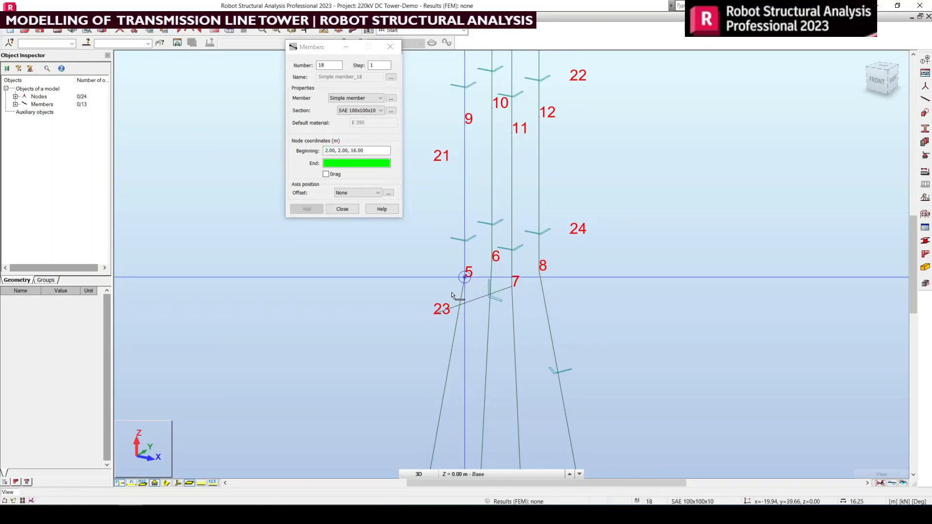
pyautogui.click(437, 316)
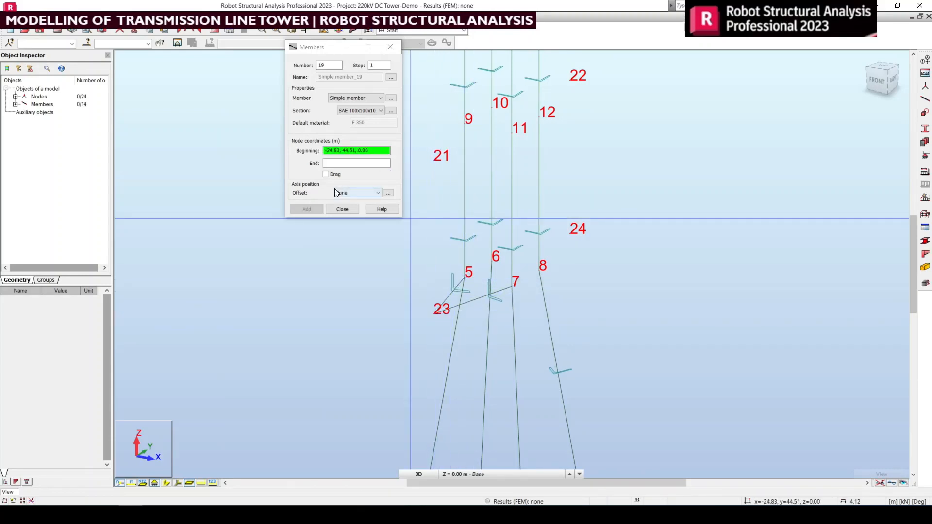
# - Turn on continuous member drawing and draw two bottom cross arm members, from node 8 to 24 and from node 24 to 6
pyautogui.click(325, 173)
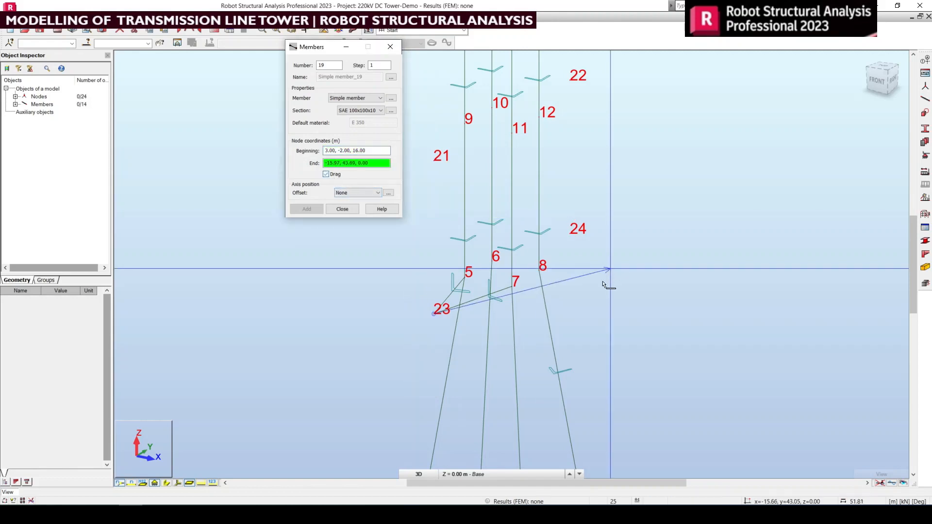
pyautogui.rightClick(541, 272)
pyautogui.click(546, 273)
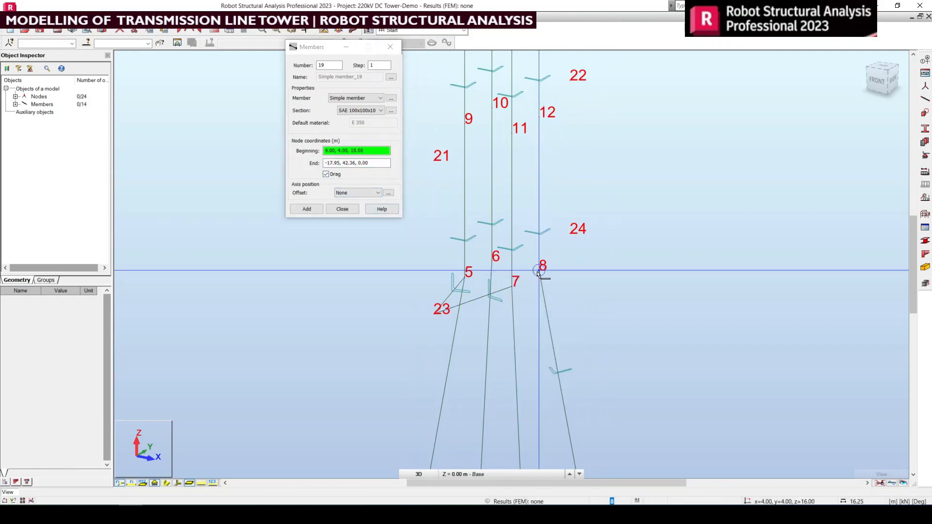
pyautogui.click(539, 272)
pyautogui.click(570, 235)
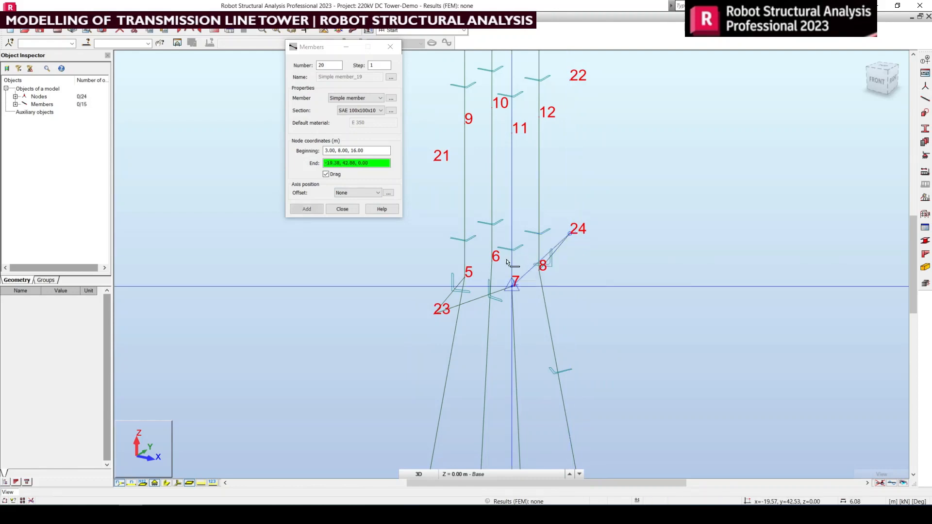
pyautogui.click(493, 261)
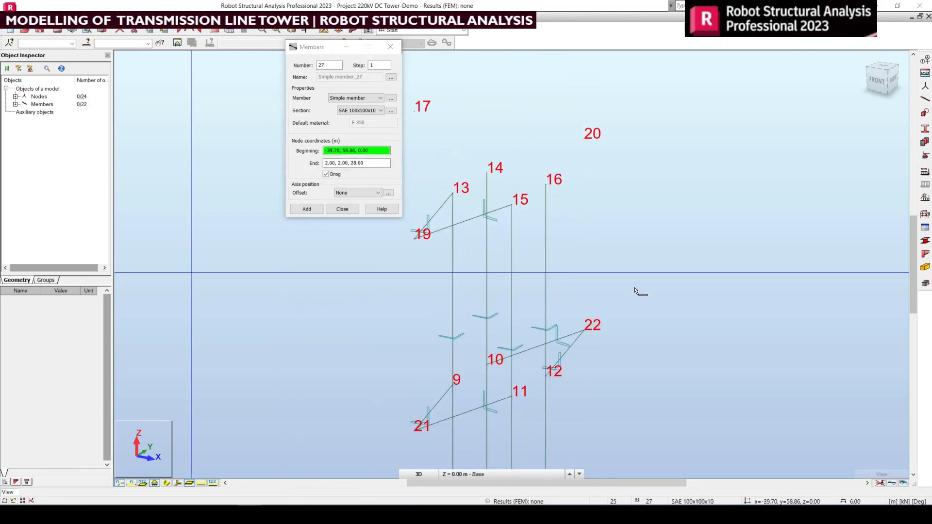
# - Draw two upper cross arm members, from node 16 to 20 and from node 20 to 14, and end the chain
pyautogui.moveTo(636, 291); pyautogui.dragTo(659, 366, button='middle')
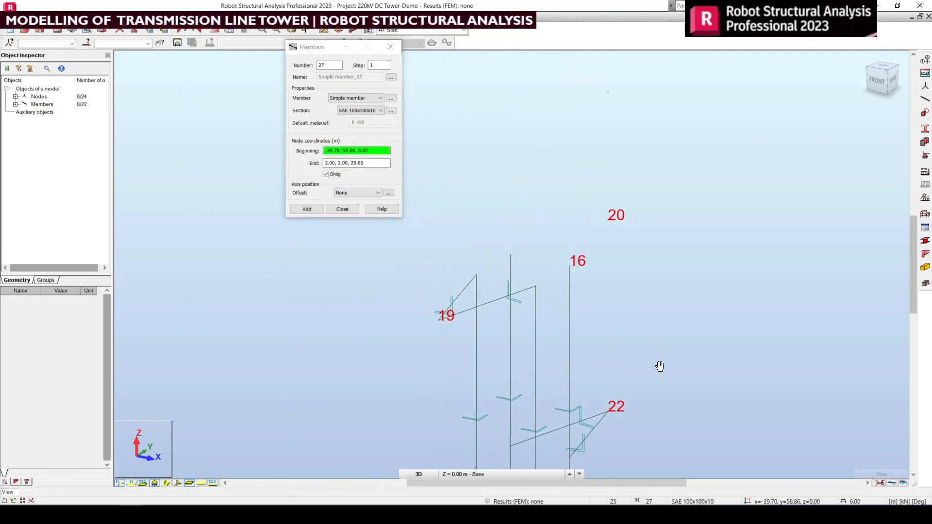
pyautogui.scroll(1, 552, 222)
pyautogui.click(573, 278)
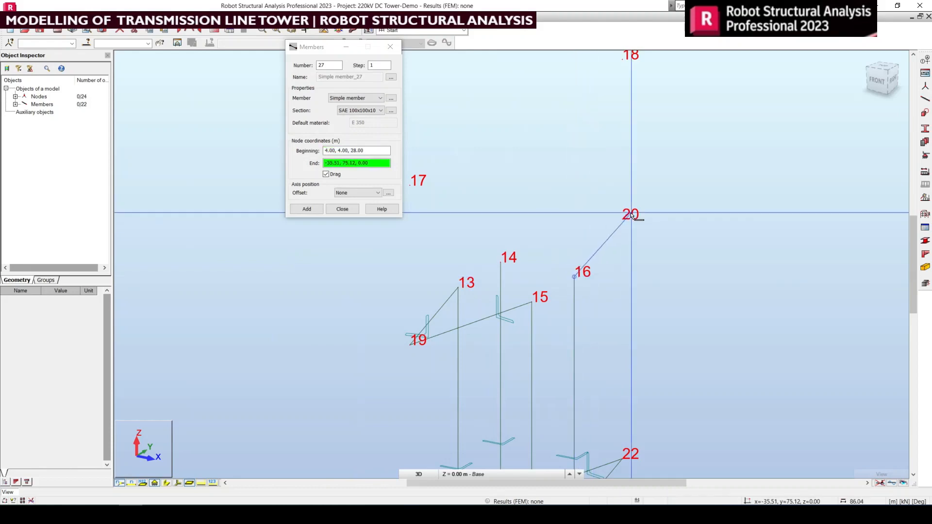
pyautogui.click(622, 219)
pyautogui.click(516, 267)
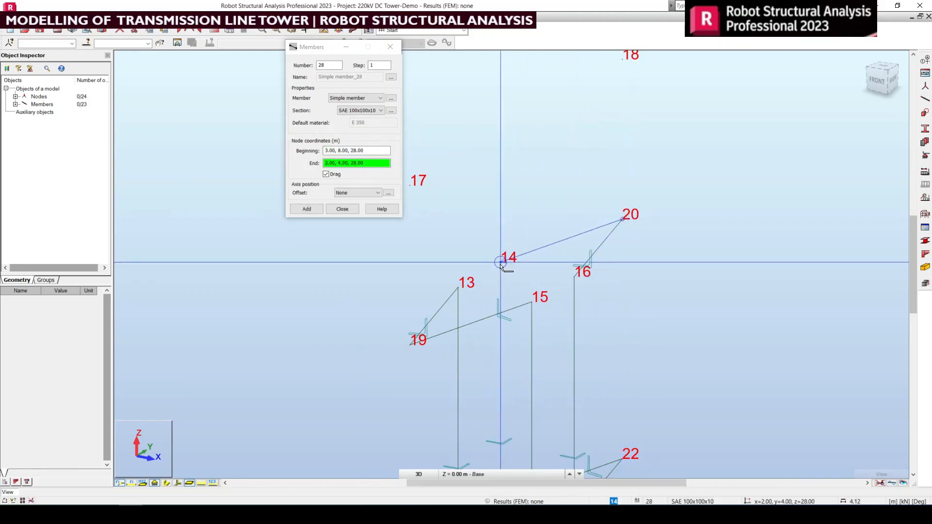
pyautogui.rightClick(525, 268)
pyautogui.click(527, 265)
# - Draw two tower peak members, from node 15 to 17 and from node 17 to 13, and end the chain
pyautogui.moveTo(567, 218); pyautogui.dragTo(596, 304, button='middle')
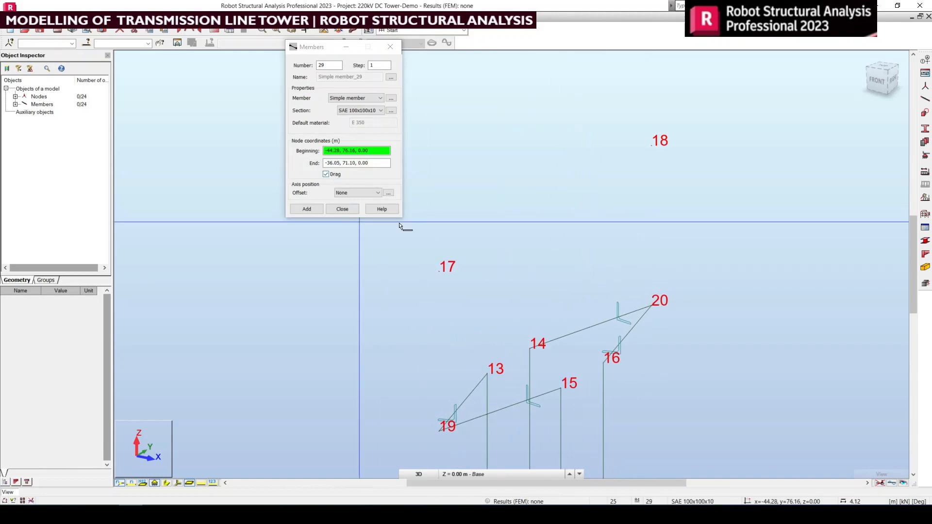
pyautogui.click(559, 395)
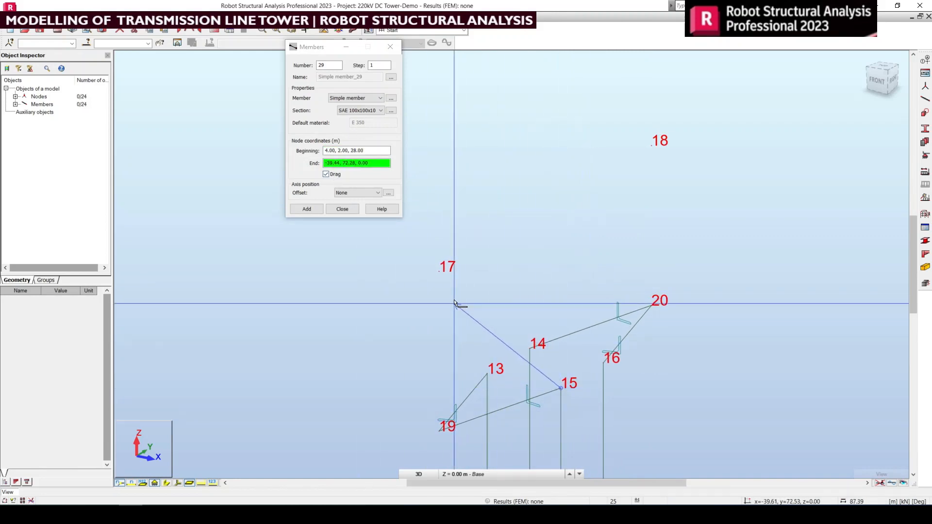
pyautogui.click(439, 271)
pyautogui.click(487, 376)
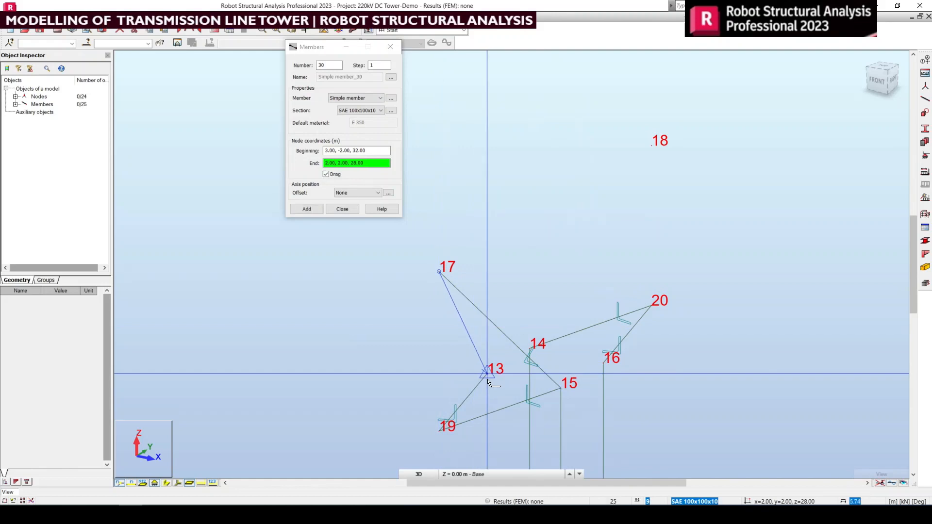
pyautogui.rightClick(574, 275)
pyautogui.click(579, 282)
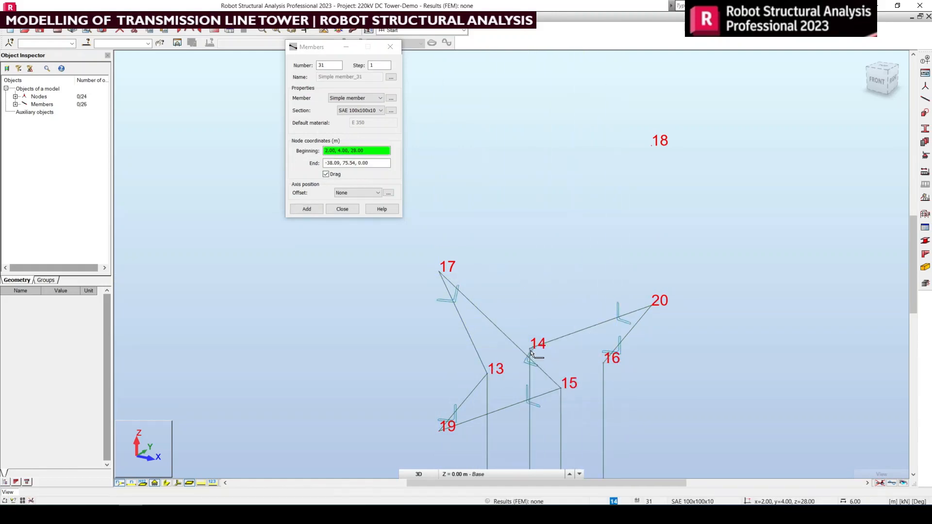
# - Draw the four horizontal ring members at the upper cross arm level, chaining nodes 15, 16, 14, 13 and back to 15
pyautogui.moveTo(532, 353); pyautogui.dragTo(576, 317, button='middle')
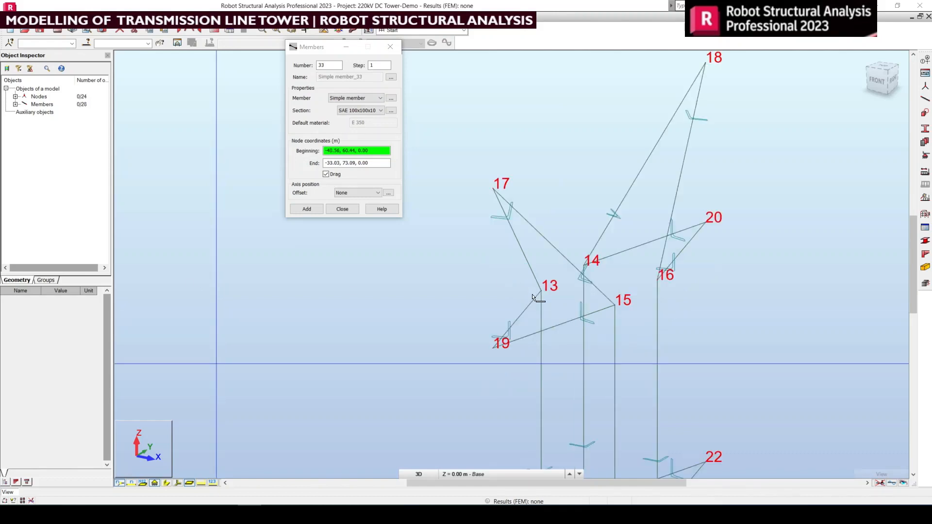
pyautogui.moveTo(731, 307); pyautogui.dragTo(648, 310, button='middle')
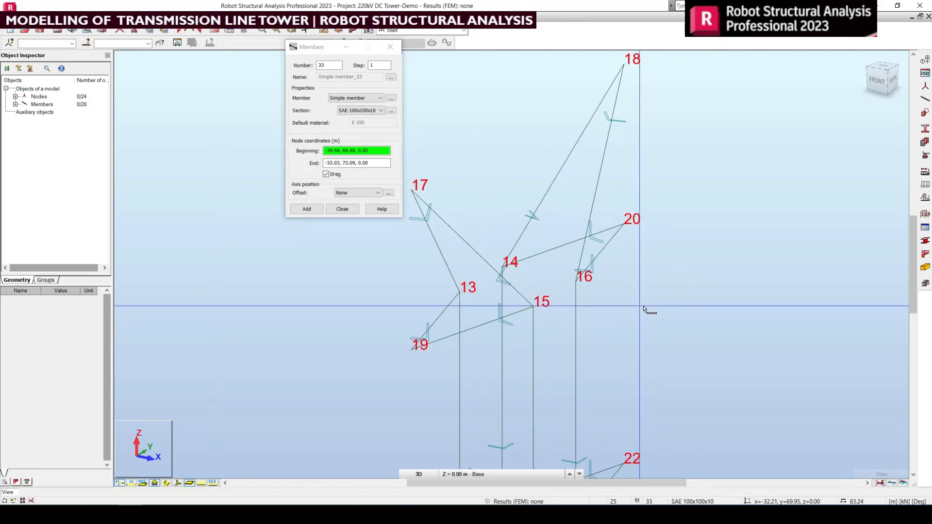
pyautogui.scroll(2, 583, 310)
pyautogui.click(522, 307)
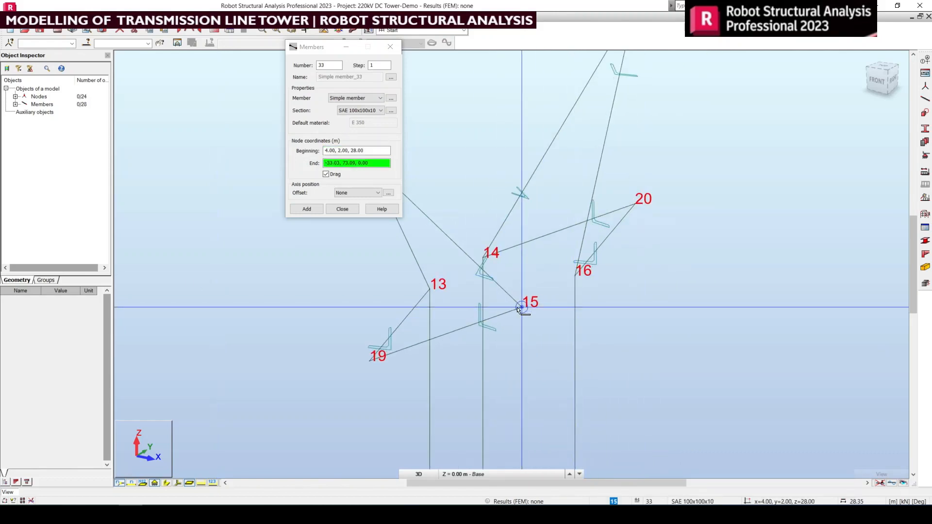
pyautogui.click(573, 277)
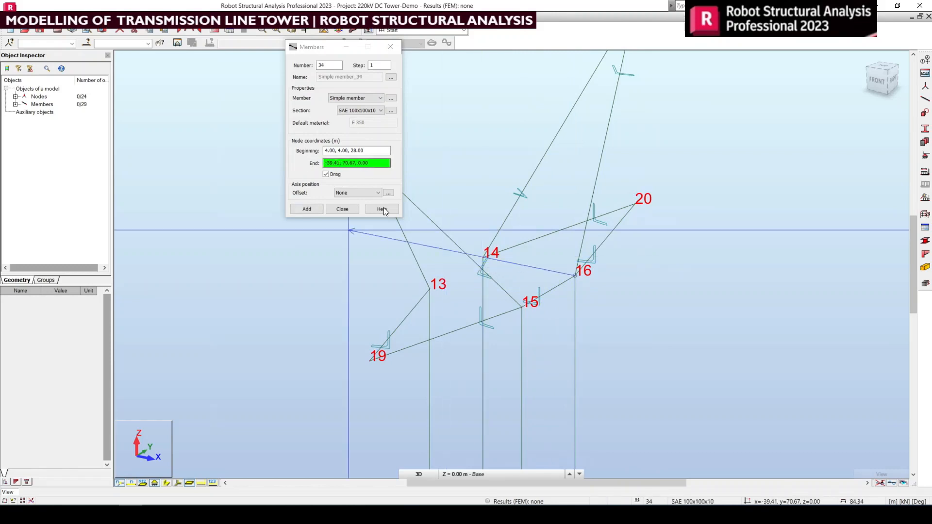
pyautogui.click(483, 258)
pyautogui.click(430, 289)
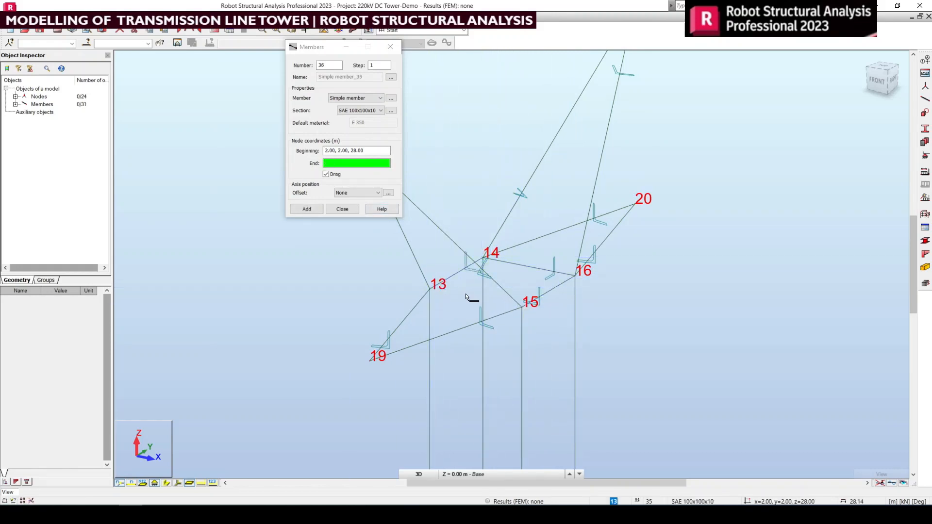
pyautogui.click(520, 309)
# - Draw two crossing diagonal members at the upper cross arm level, from node 15 to 14 and from node 16 to 13
pyautogui.scroll(-2, 655, 244)
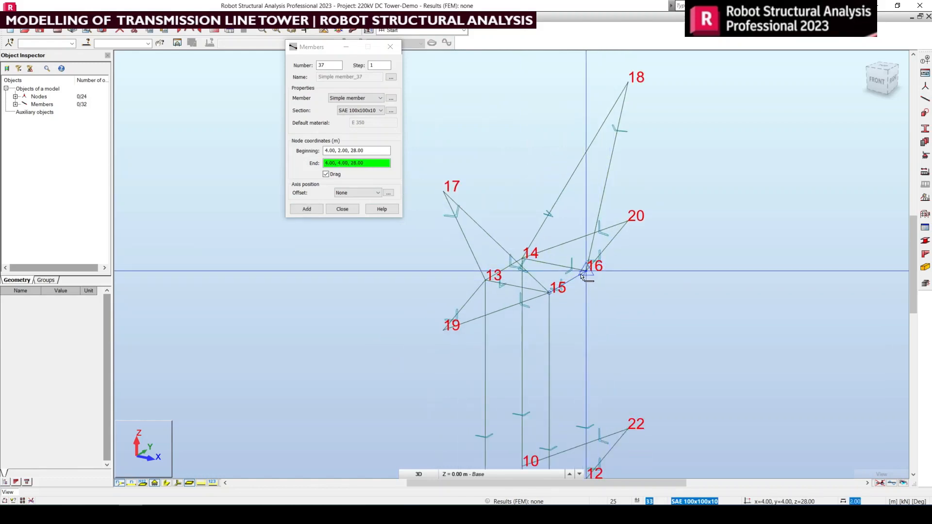
pyautogui.scroll(3, 552, 267)
pyautogui.scroll(1, 518, 255)
pyautogui.moveTo(526, 264); pyautogui.dragTo(600, 235, button='middle')
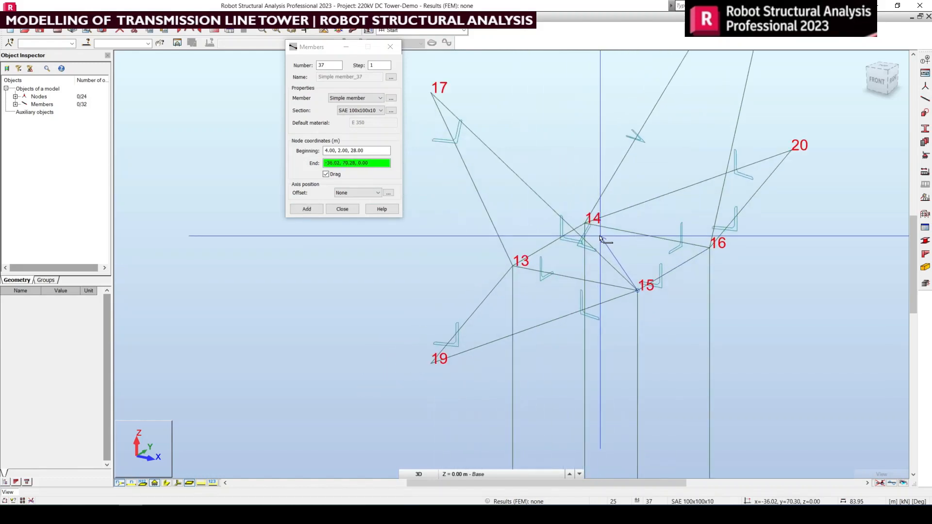
pyautogui.click(589, 230)
pyautogui.rightClick(566, 244)
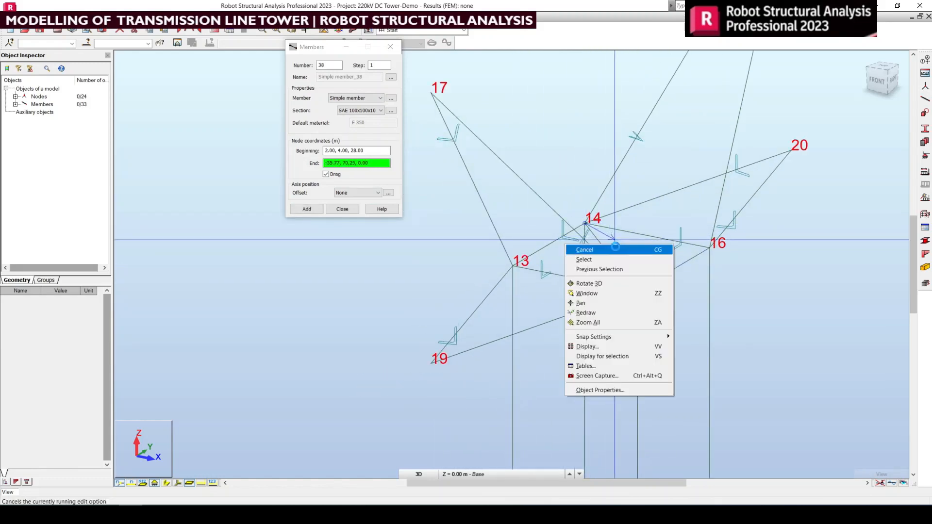
pyautogui.click(597, 250)
pyautogui.click(709, 248)
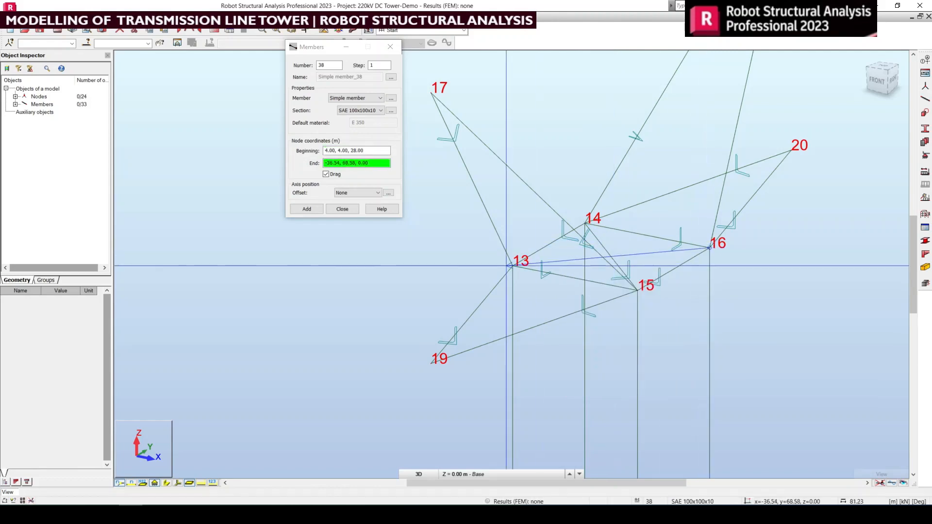
pyautogui.click(515, 267)
pyautogui.rightClick(593, 296)
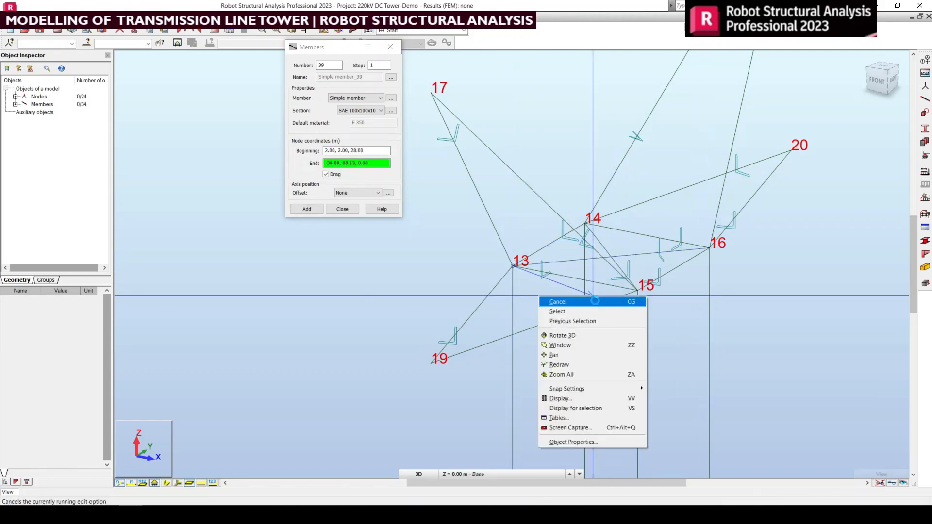
pyautogui.click(592, 301)
# - Draw the four horizontal ring members at the middle cross arm level, chaining nodes 9, 10, 12, 11 and back to 9
pyautogui.scroll(-2, 528, 248)
pyautogui.moveTo(571, 344); pyautogui.dragTo(502, 193, button='middle')
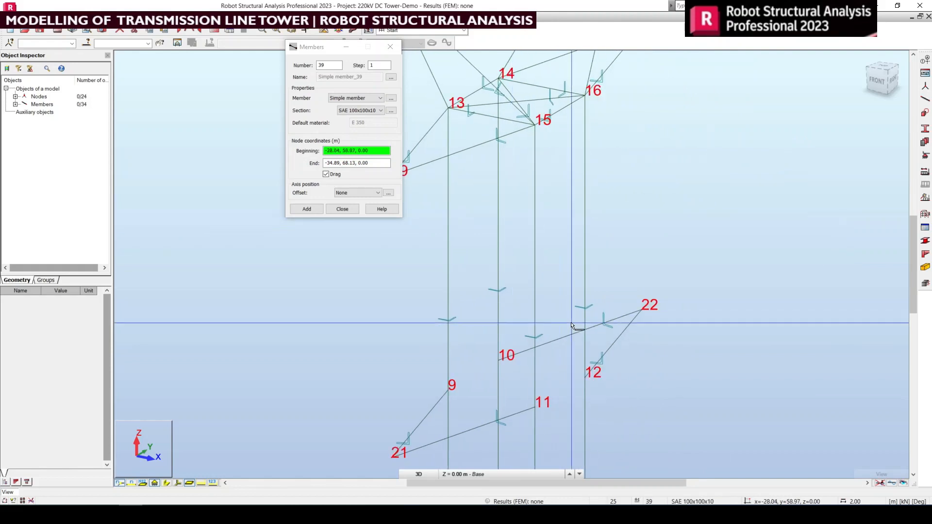
pyautogui.moveTo(574, 324); pyautogui.dragTo(638, 286, button='middle')
pyautogui.click(512, 352)
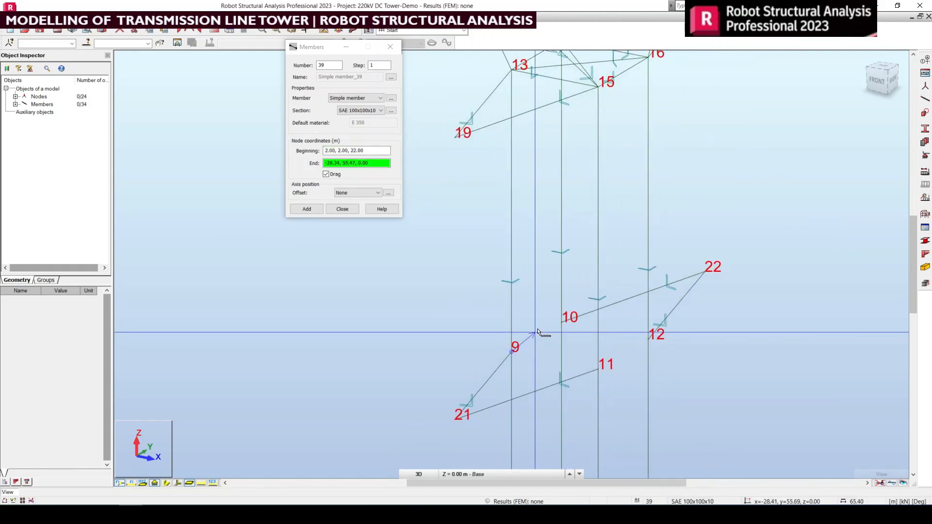
pyautogui.click(560, 323)
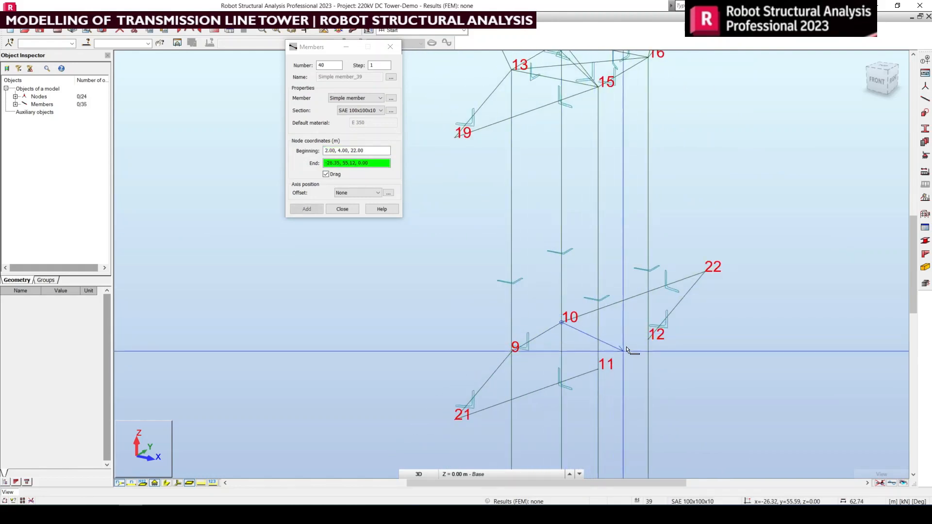
pyautogui.click(647, 340)
pyautogui.click(598, 369)
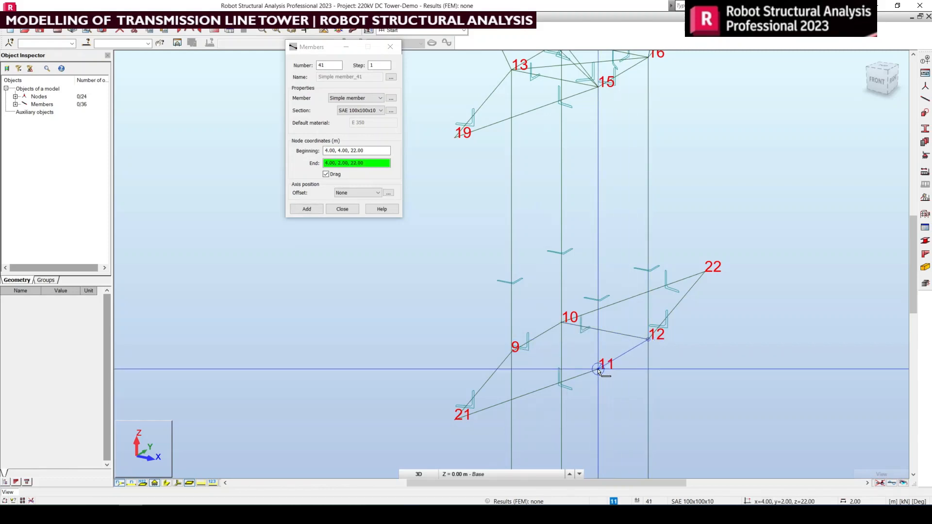
pyautogui.click(512, 351)
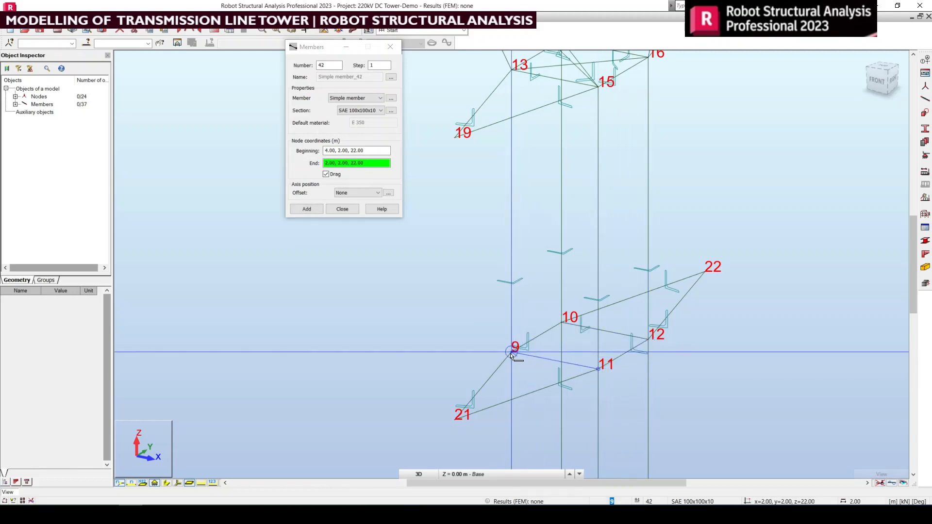
# - Draw the crossing diagonals at the middle cross arm level, from node 9 to 12 and 10 to 11, and finish drawing members
pyautogui.click(642, 342)
pyautogui.rightClick(636, 347)
pyautogui.click(632, 354)
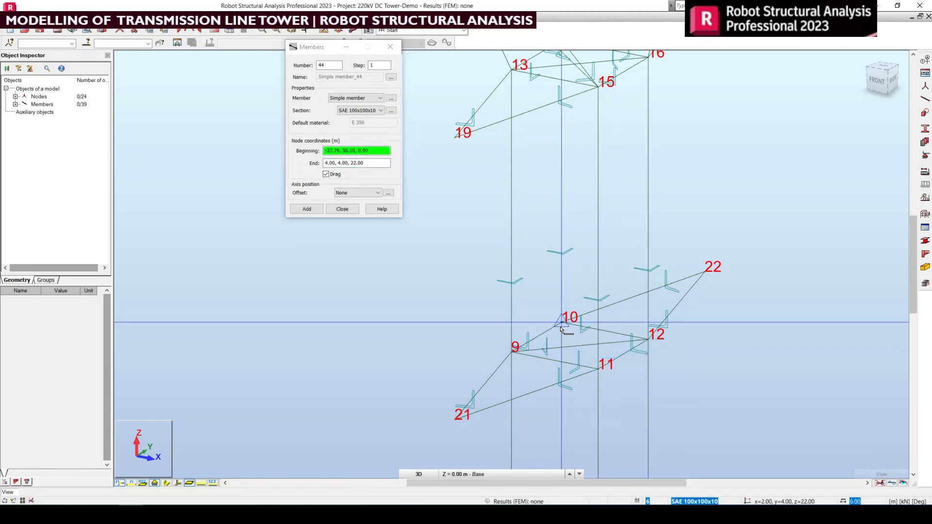
pyautogui.click(561, 322)
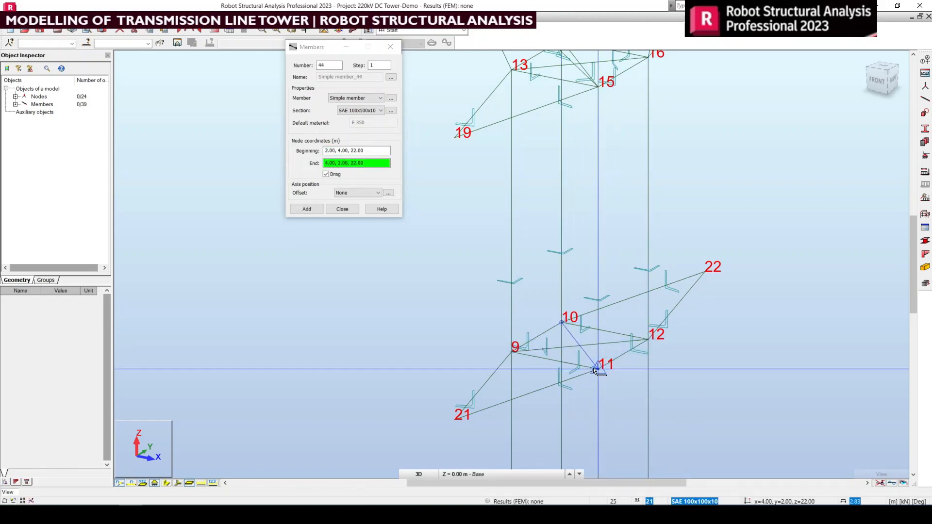
pyautogui.click(595, 369)
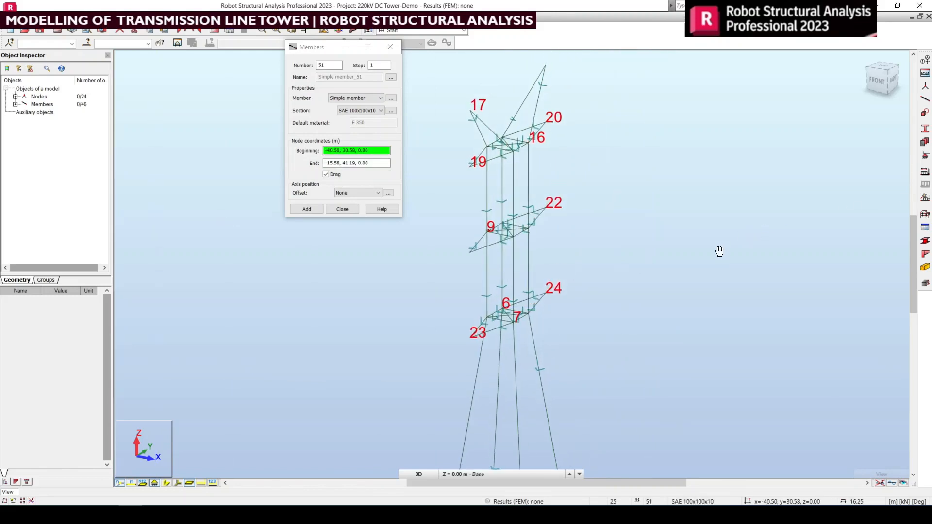
pyautogui.moveTo(696, 317); pyautogui.dragTo(705, 175, button='middle')
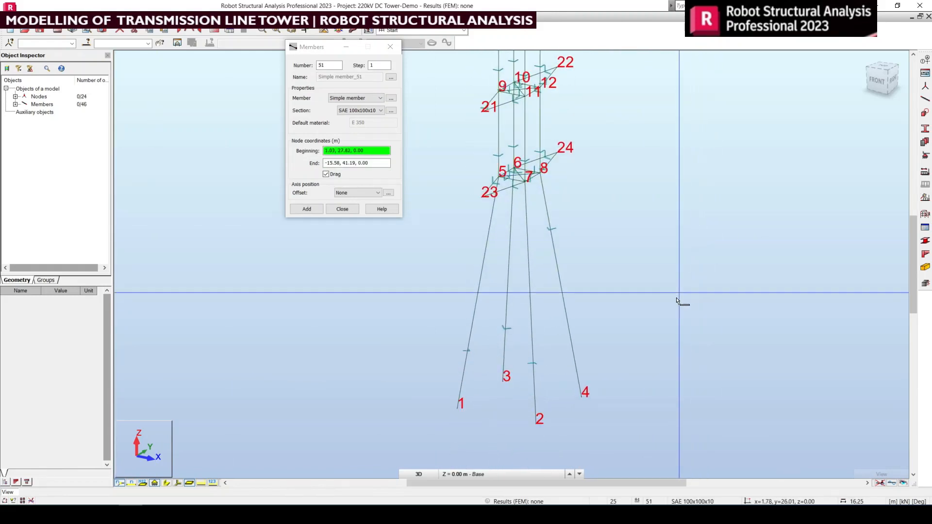
pyautogui.moveTo(675, 300); pyautogui.dragTo(675, 314, button='middle')
pyautogui.click(390, 47)
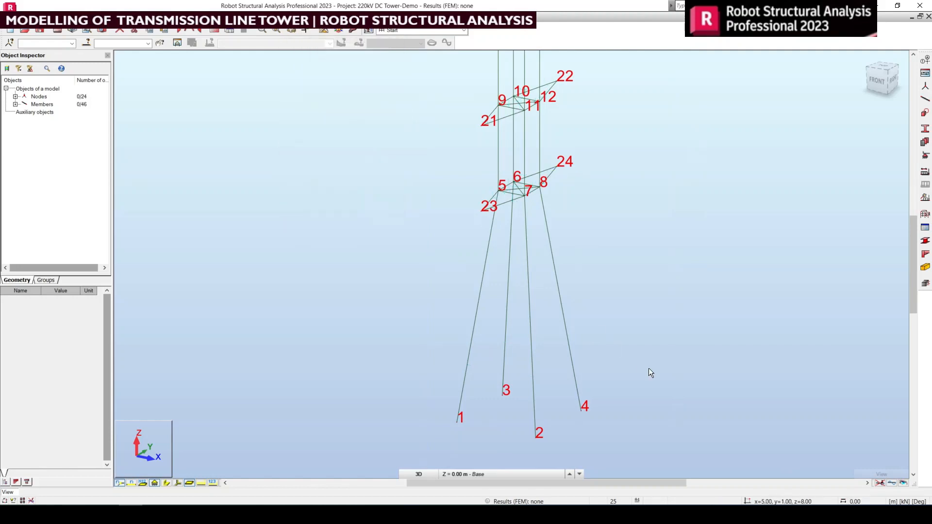
# - Assign pinned supports to the tower's four base nodes, 1 to 4
pyautogui.moveTo(649, 374); pyautogui.dragTo(613, 381, button='middle')
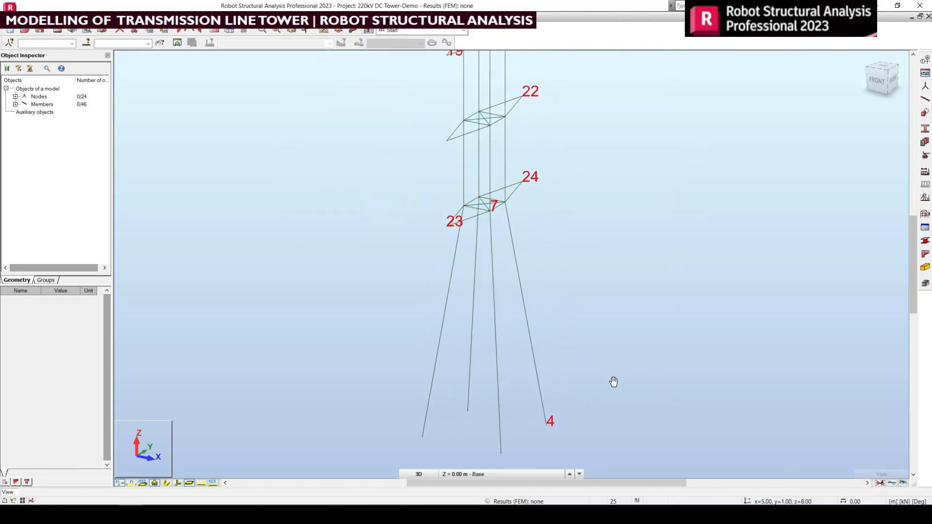
pyautogui.click(924, 157)
pyautogui.moveTo(449, 368); pyautogui.dragTo(457, 329, button='middle')
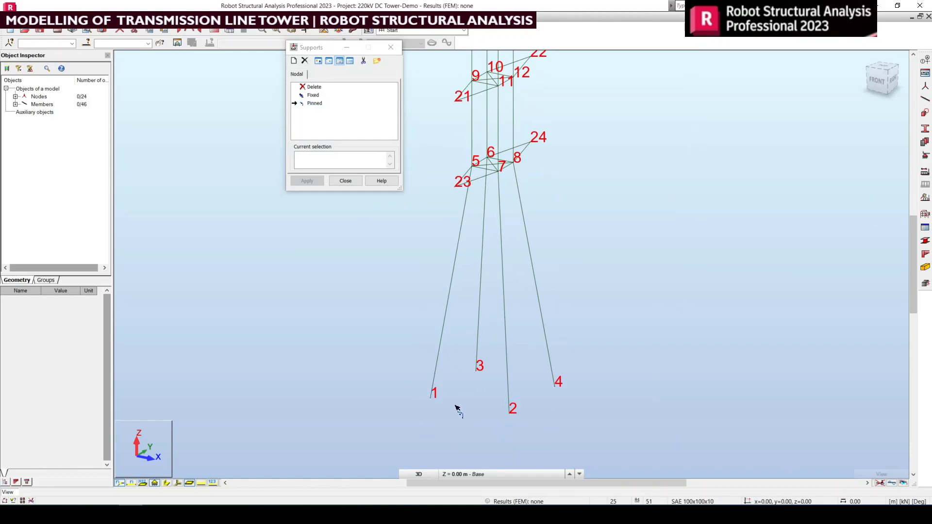
pyautogui.click(340, 163)
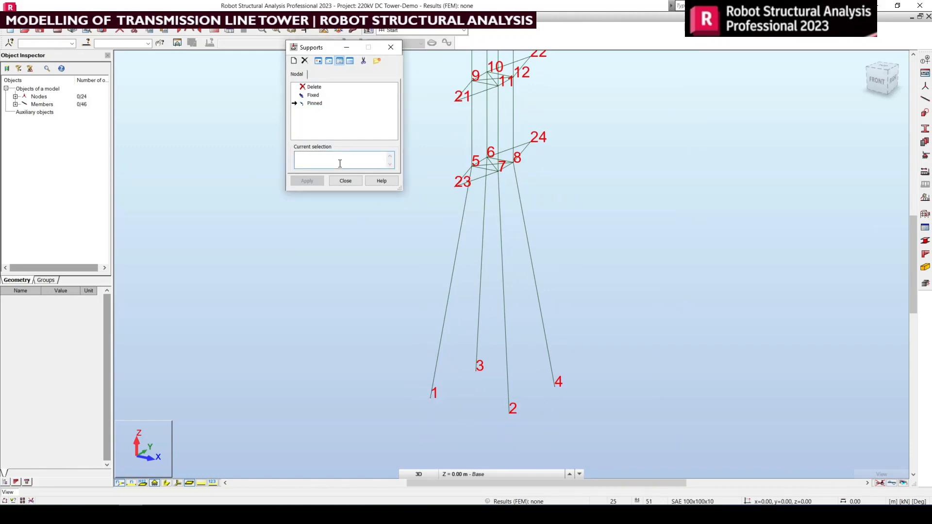
pyautogui.write('1to4')
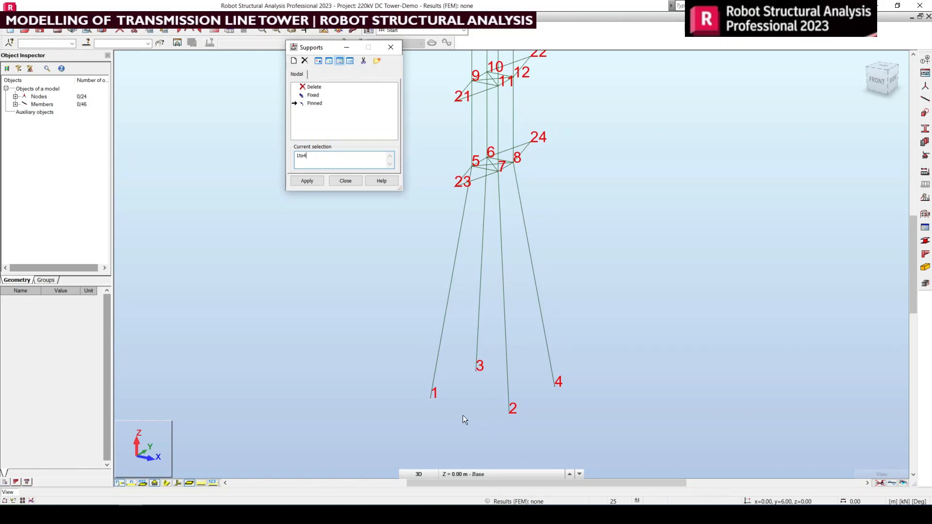
pyautogui.click(304, 185)
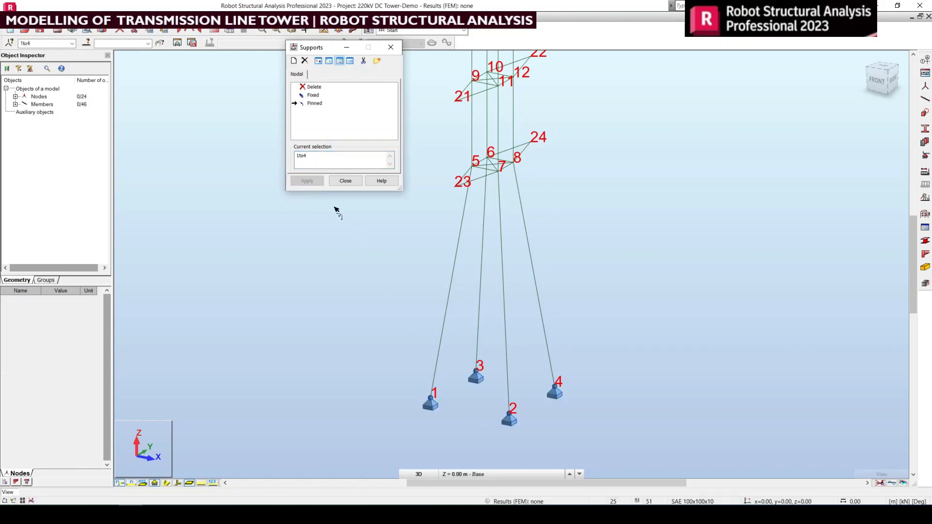
pyautogui.click(349, 184)
# - In the right side view, select the ring and diagonal members joining nodes 5 to 8 and start pasting a copy of them
pyautogui.moveTo(491, 301); pyautogui.dragTo(484, 391, button='middle')
pyautogui.moveTo(490, 355); pyautogui.dragTo(490, 264, button='middle')
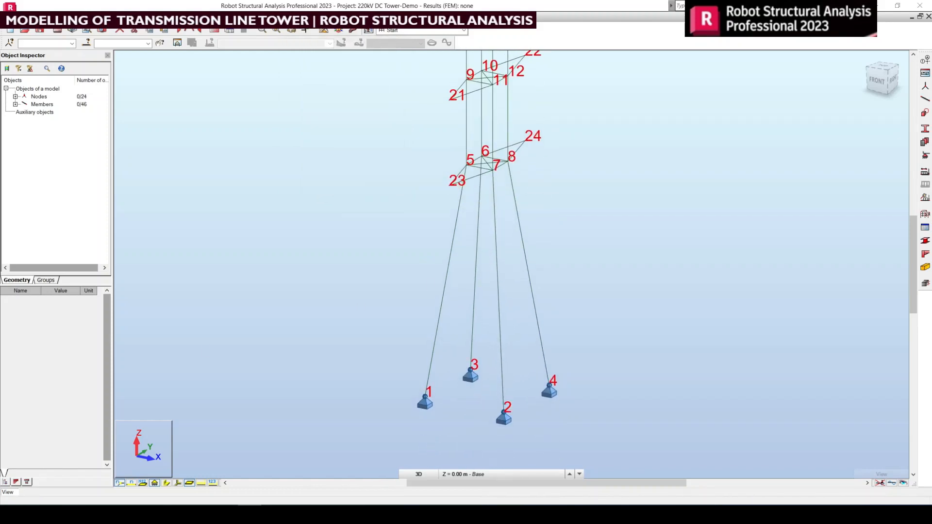
pyautogui.moveTo(788, 109); pyautogui.dragTo(791, 217, button='middle')
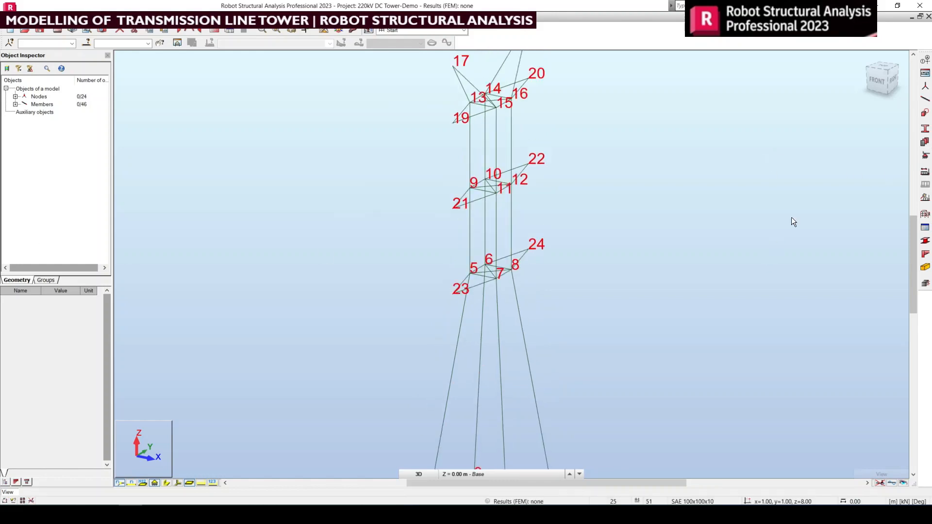
pyautogui.click(891, 86)
pyautogui.moveTo(482, 237); pyautogui.dragTo(459, 288, button='middle')
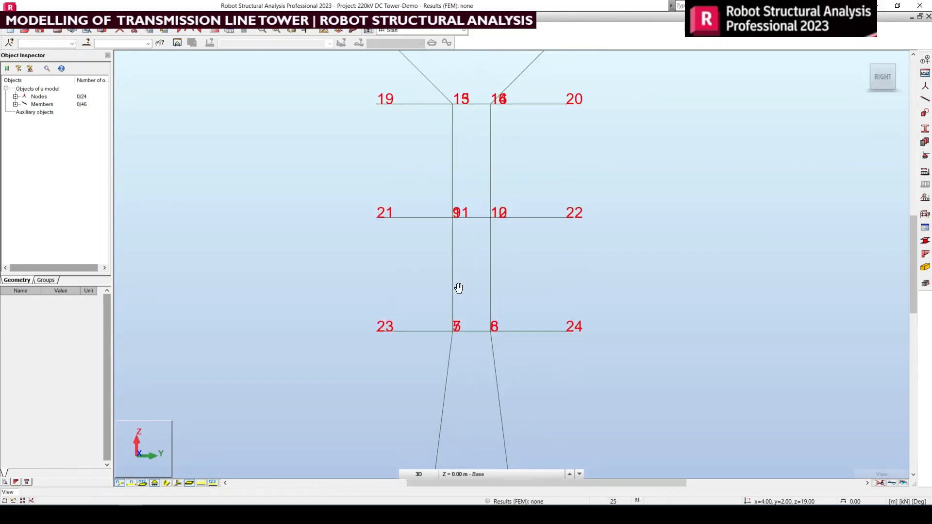
pyautogui.scroll(2, 449, 325)
pyautogui.moveTo(412, 319); pyautogui.dragTo(566, 366)
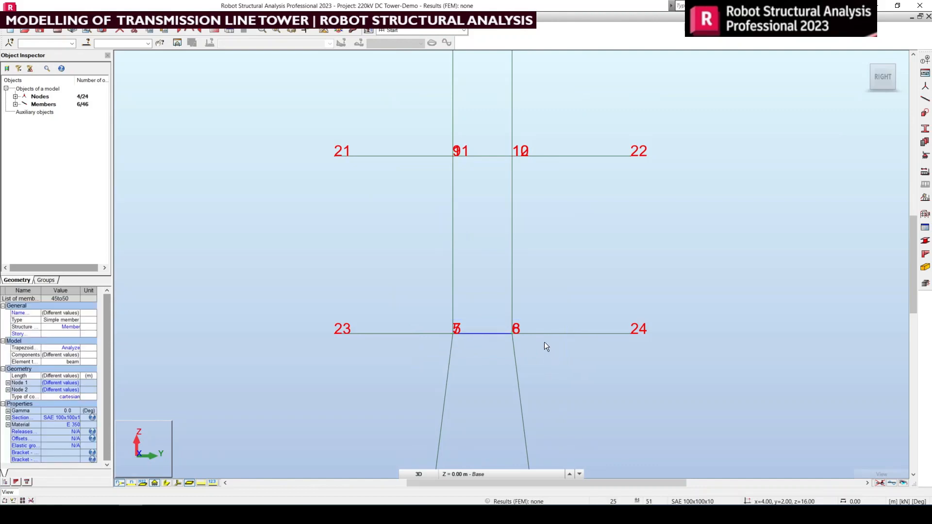
pyautogui.moveTo(556, 304); pyautogui.dragTo(549, 379, button='middle')
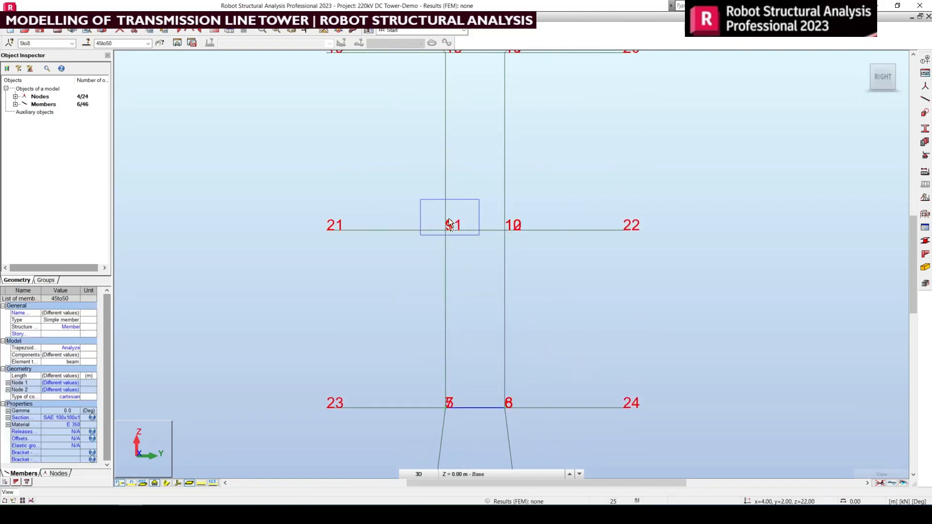
pyautogui.keyDown('ctrl'); pyautogui.moveTo(449, 219); pyautogui.dragTo(421, 195); pyautogui.keyUp('ctrl')
pyautogui.moveTo(477, 395); pyautogui.dragTo(484, 327, button='middle')
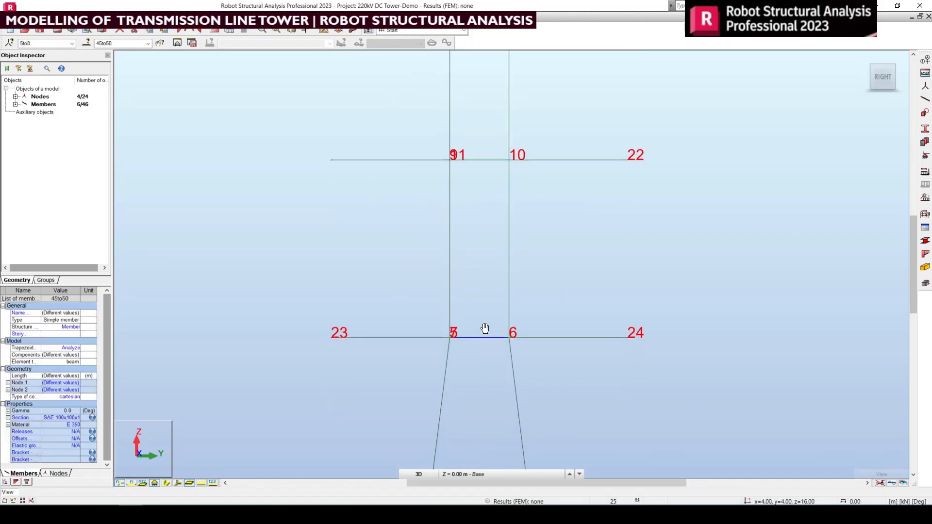
pyautogui.scroll(2, 483, 335)
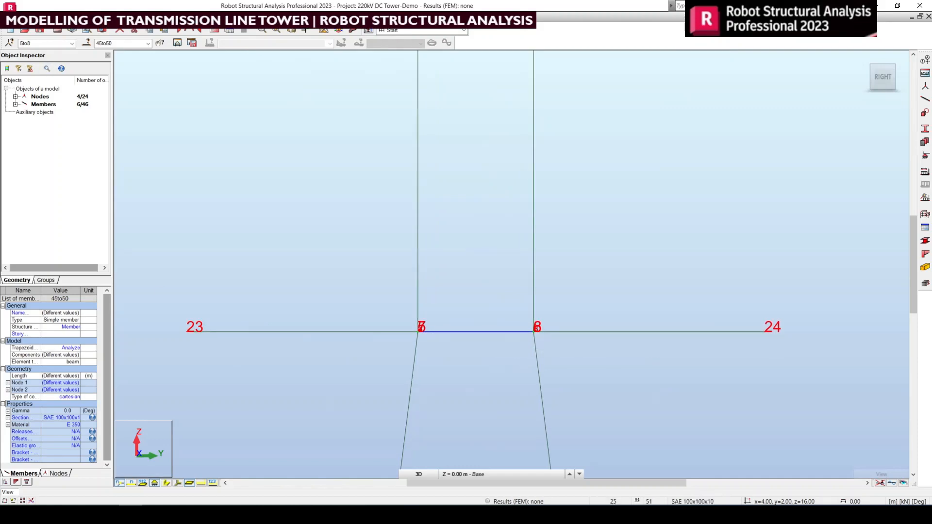
pyautogui.hotkey('ctrl', 'v')
pyautogui.moveTo(161, 105); pyautogui.dragTo(349, 111)
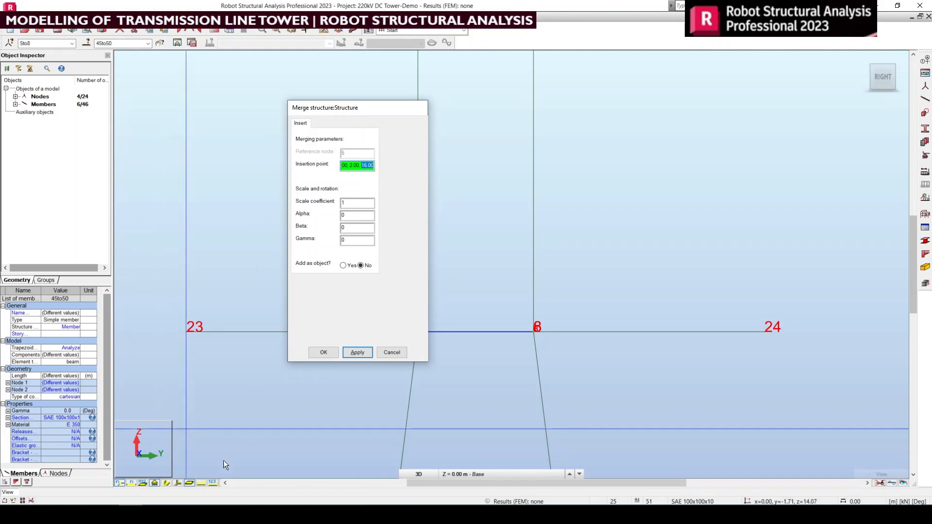
# - Following the elevation drawing in the Excel workbook, set the copy's insertion point to 2.00, 2.00, 17.5 and insert it above the bottom cross arm
pyautogui.click(208, 505)
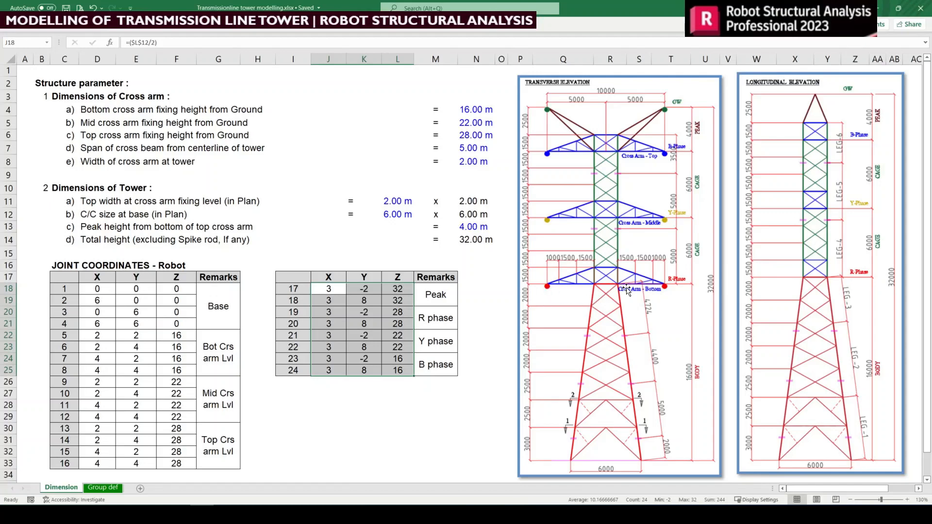
pyautogui.hotkey('alt', 'Tab')
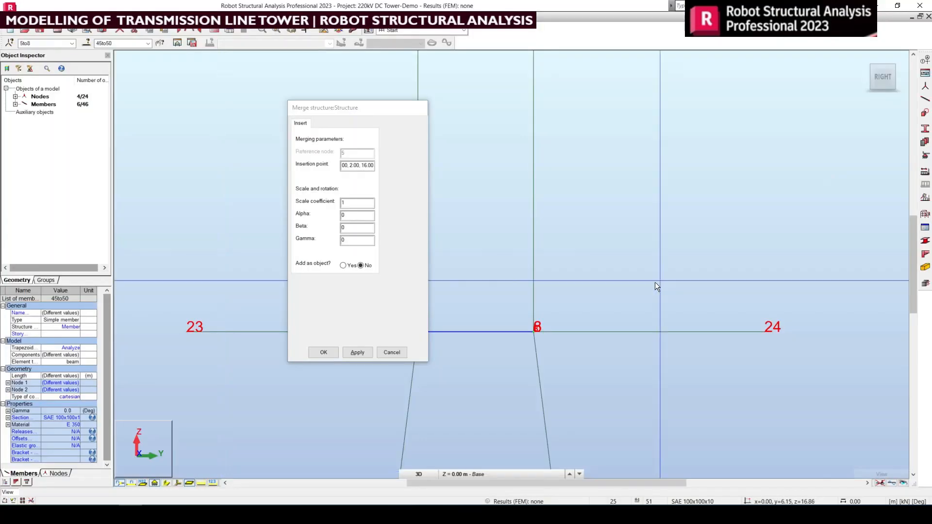
pyautogui.click(367, 168)
pyautogui.tripleClick(366, 168)
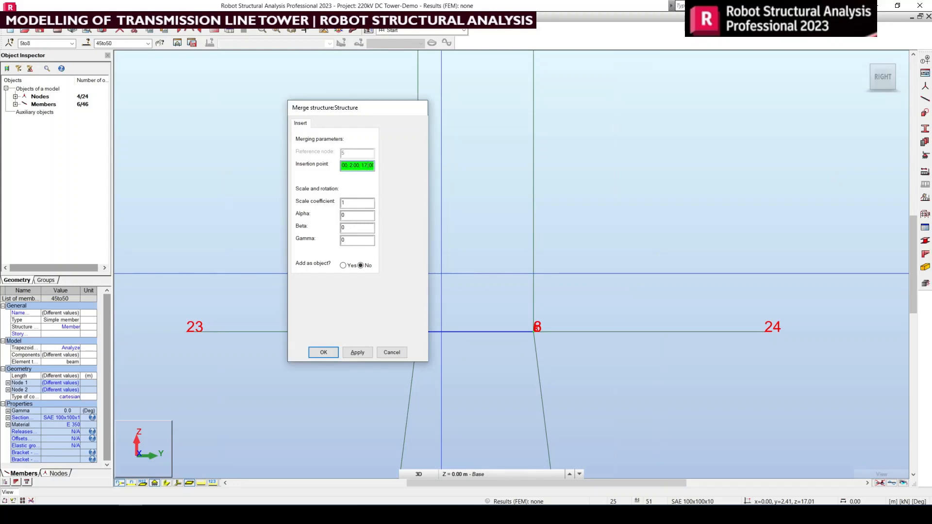
pyautogui.hotkey('alt', 'Tab')
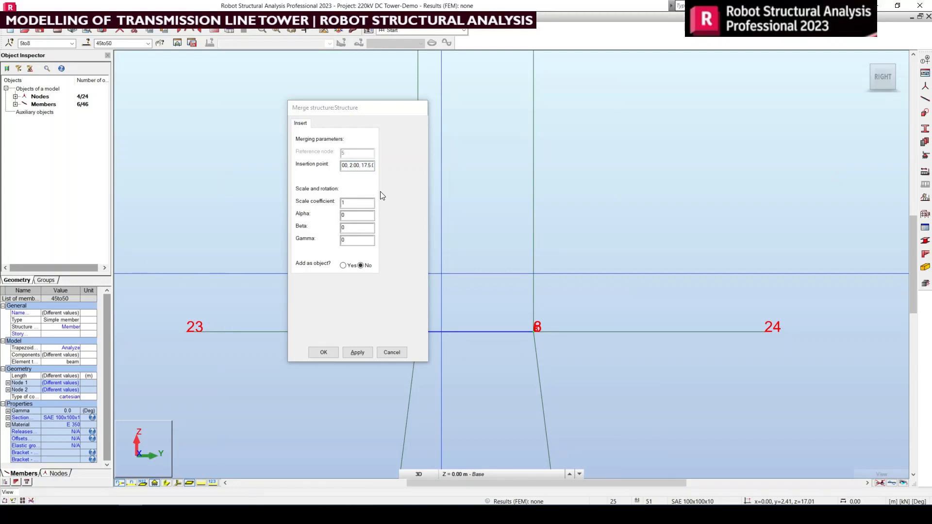
pyautogui.click(478, 287)
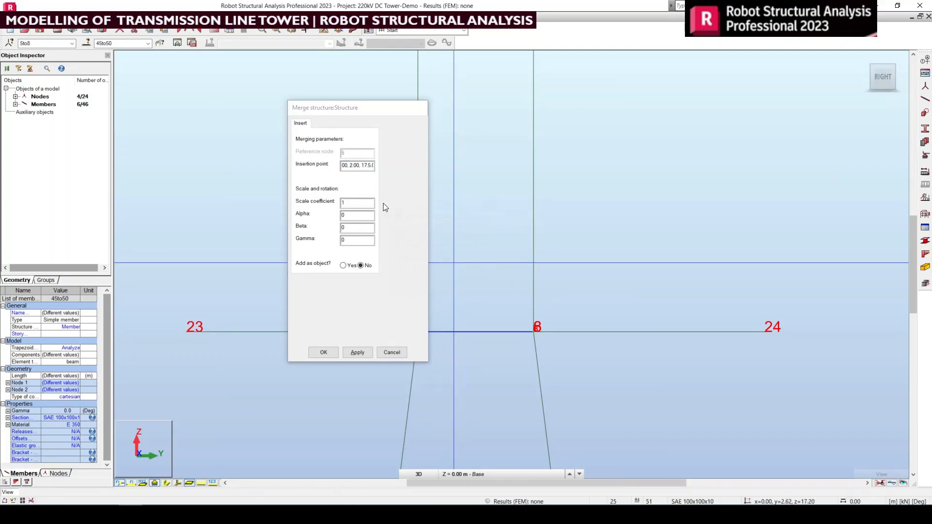
pyautogui.click(415, 181)
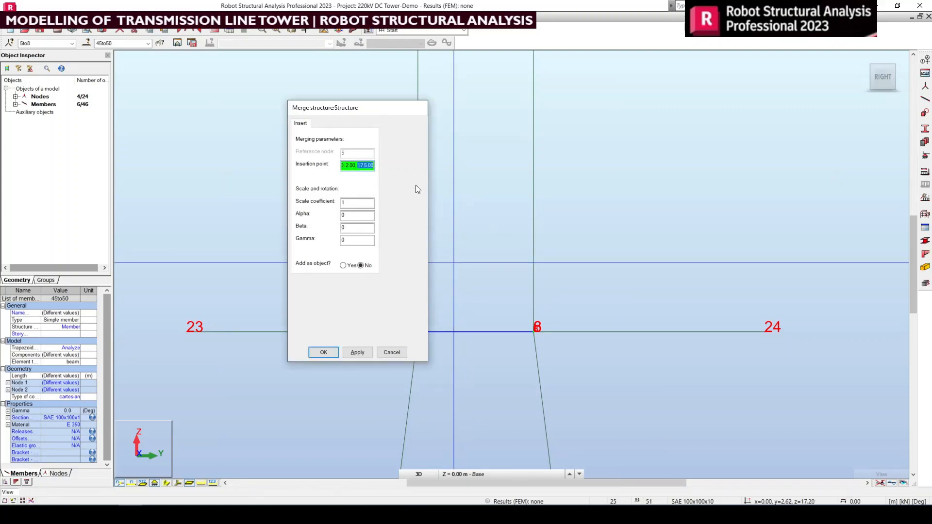
pyautogui.write('1')
pyautogui.click(355, 352)
pyautogui.click(322, 351)
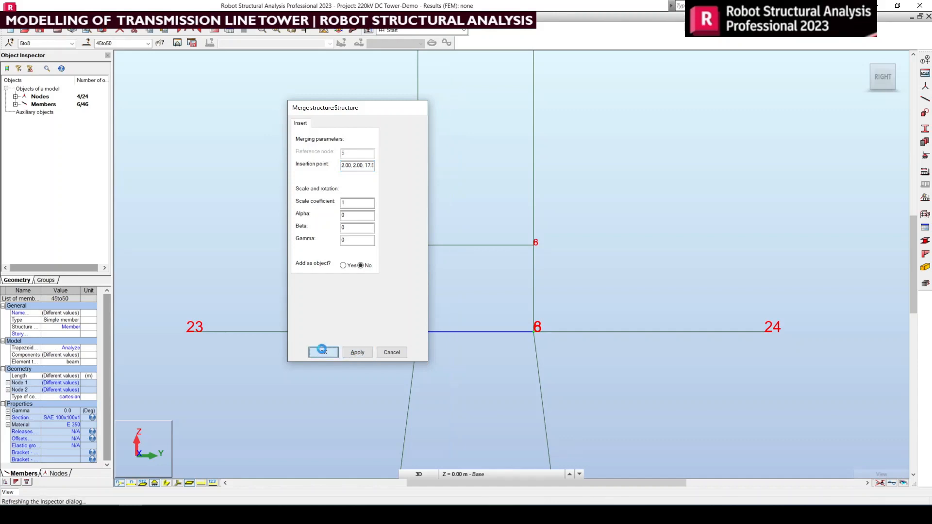
# - Copy the ring and diagonal members of the middle and top cross arm levels 1.5 m upward, and return to the 3D view
pyautogui.scroll(-2, 461, 285)
pyautogui.moveTo(442, 302); pyautogui.dragTo(427, 390, button='middle')
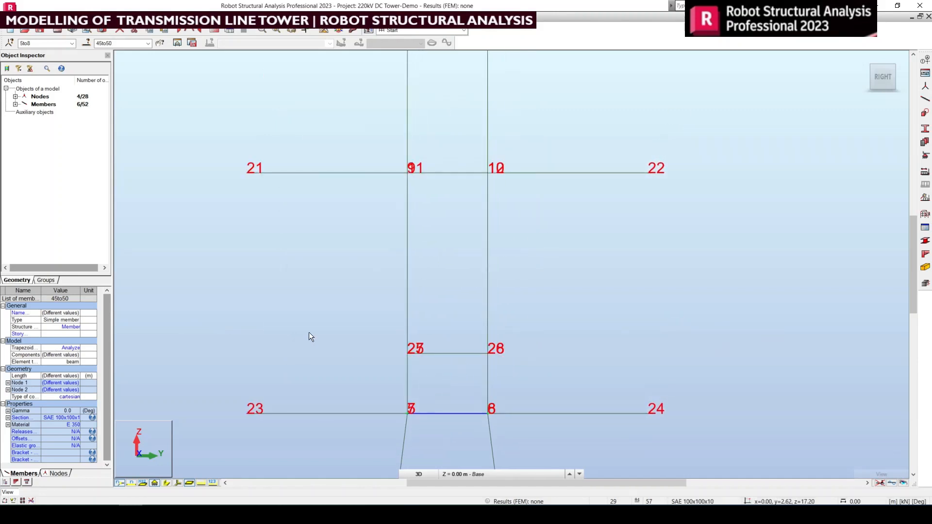
pyautogui.moveTo(445, 336); pyautogui.dragTo(433, 364, button='middle')
pyautogui.moveTo(475, 222); pyautogui.dragTo(492, 218)
pyautogui.scroll(-1, 451, 231)
pyautogui.moveTo(452, 231); pyautogui.dragTo(334, 330, button='middle')
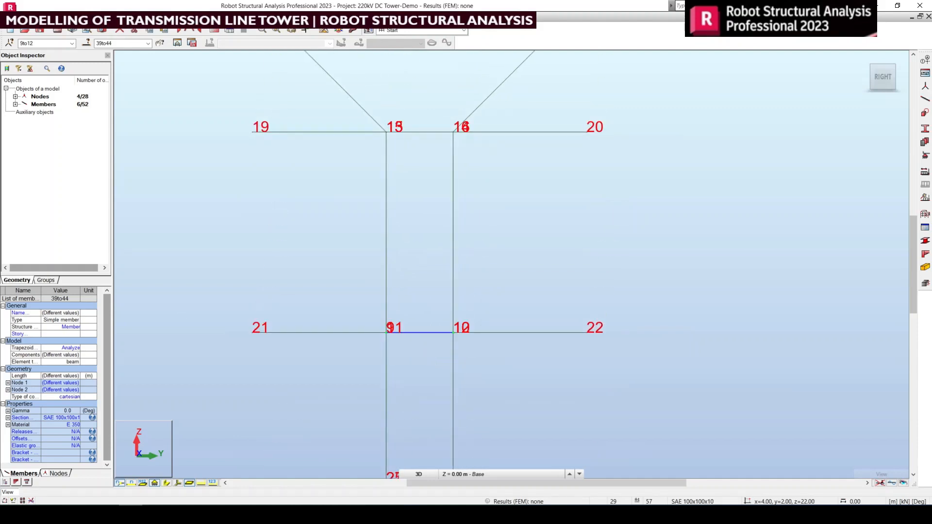
pyautogui.press('Escape')
pyautogui.hotkey('ctrl', 'alt', '0')
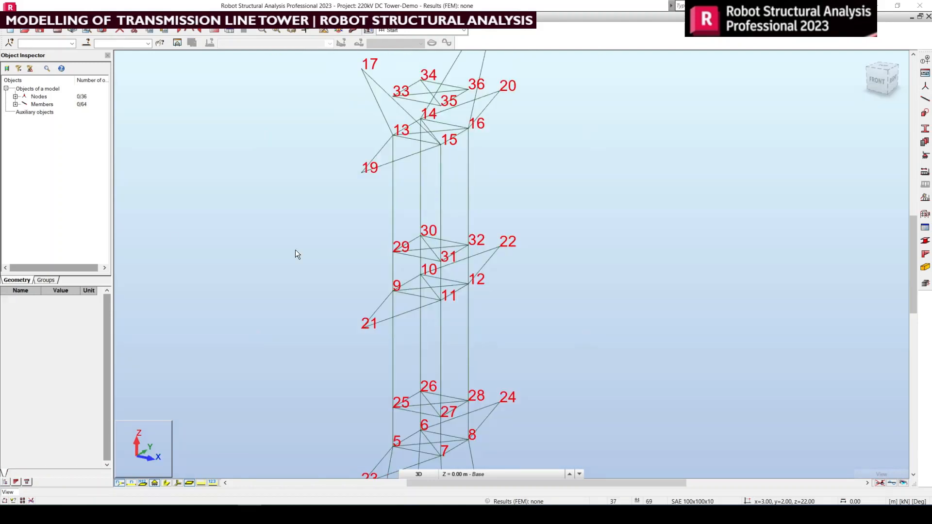
# - Reconnect the peak member between nodes 14 and 18 by setting its Node 1 to 34
pyautogui.moveTo(464, 172); pyautogui.dragTo(437, 264, button='middle')
pyautogui.scroll(1, 386, 196)
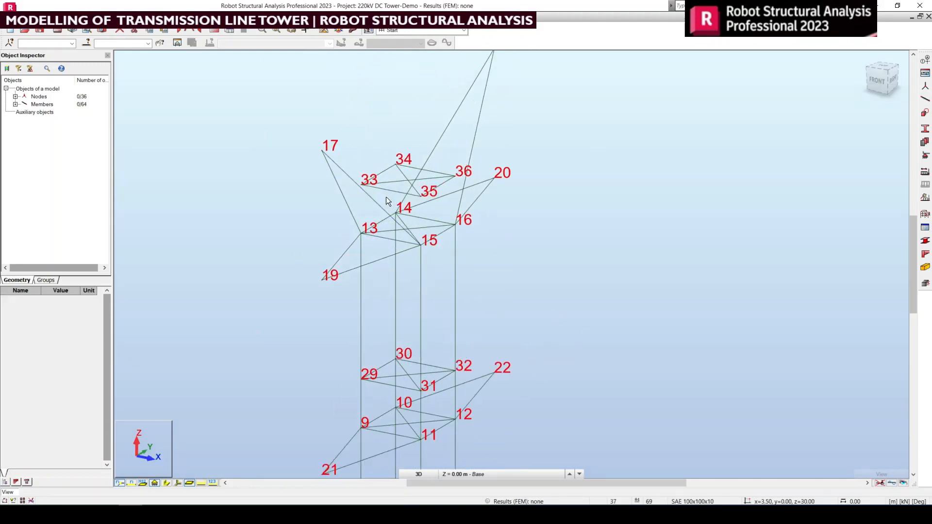
pyautogui.moveTo(395, 364); pyautogui.dragTo(413, 270, button='middle')
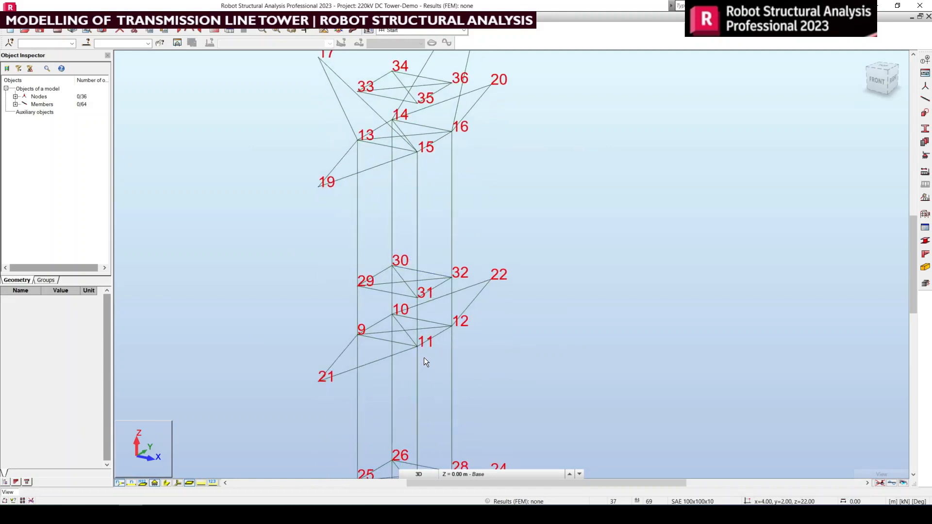
pyautogui.moveTo(440, 273); pyautogui.dragTo(447, 440, button='middle')
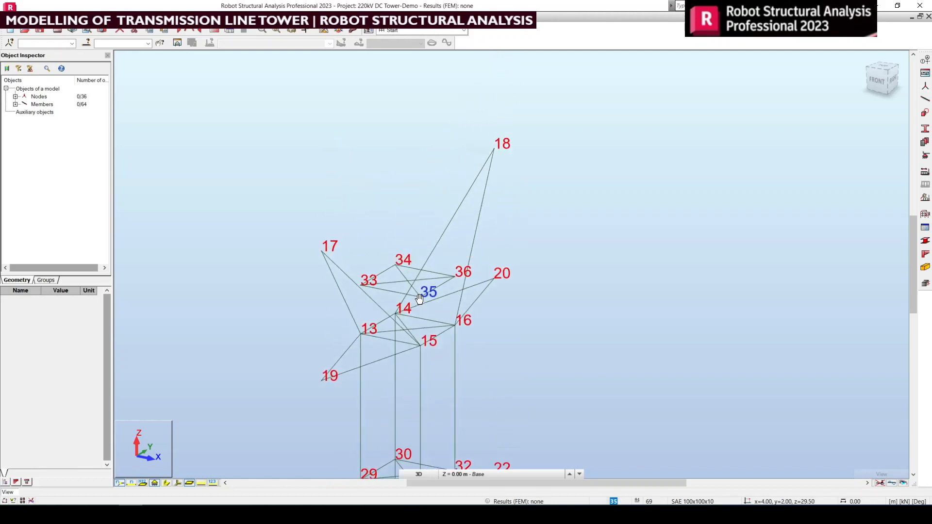
pyautogui.scroll(3, 406, 274)
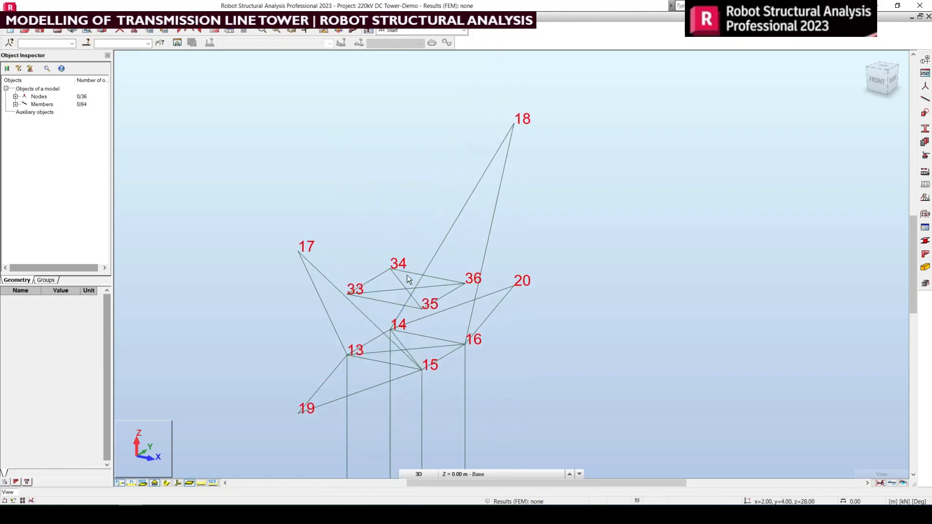
pyautogui.click(424, 202)
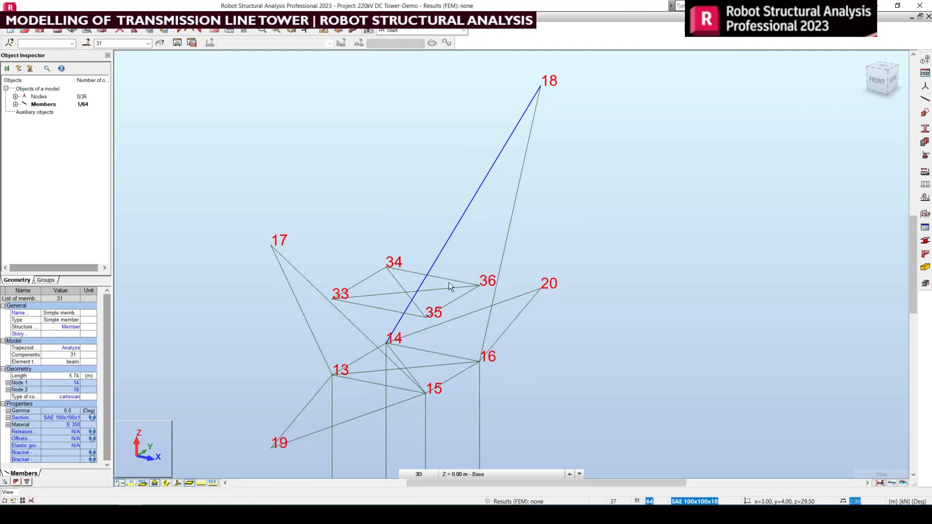
pyautogui.click(70, 383)
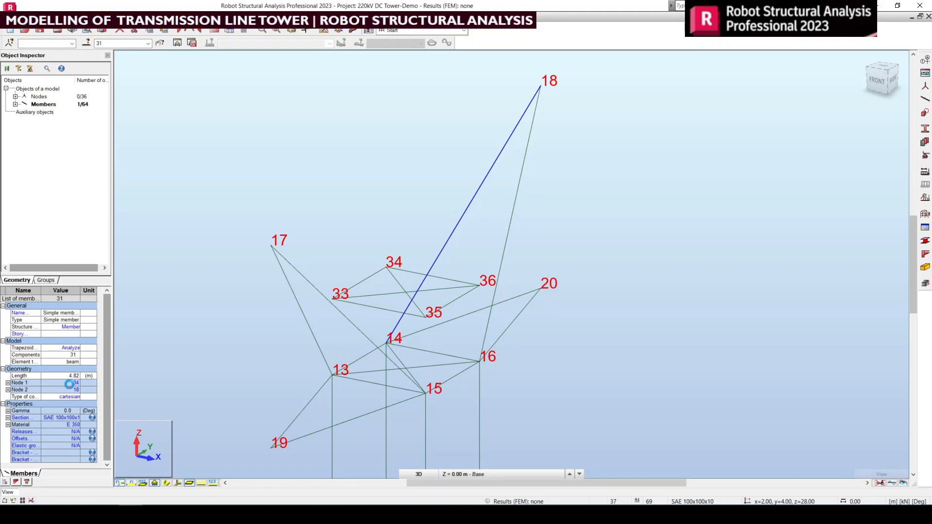
pyautogui.write('34')
pyautogui.press('Return')
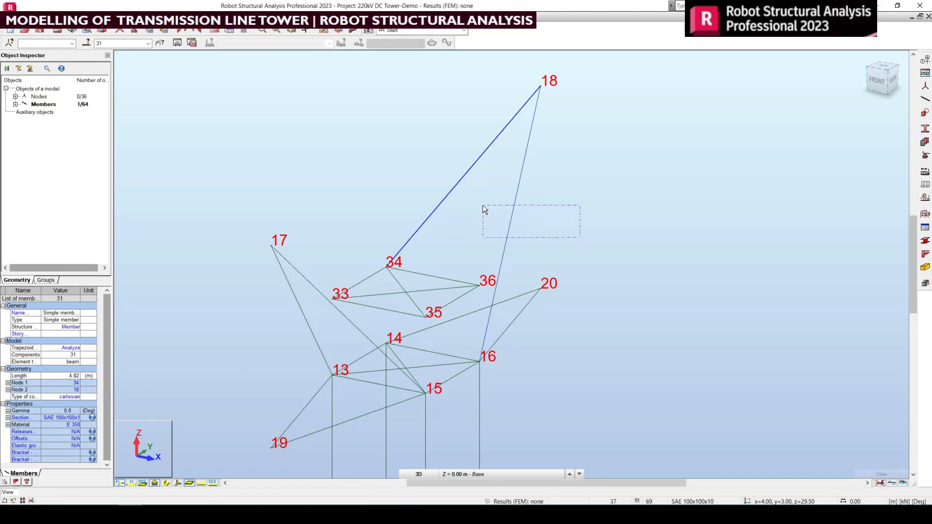
# - Reconnect the peak member between nodes 18 and 16 by setting its Node 2 to 36
pyautogui.click(483, 205)
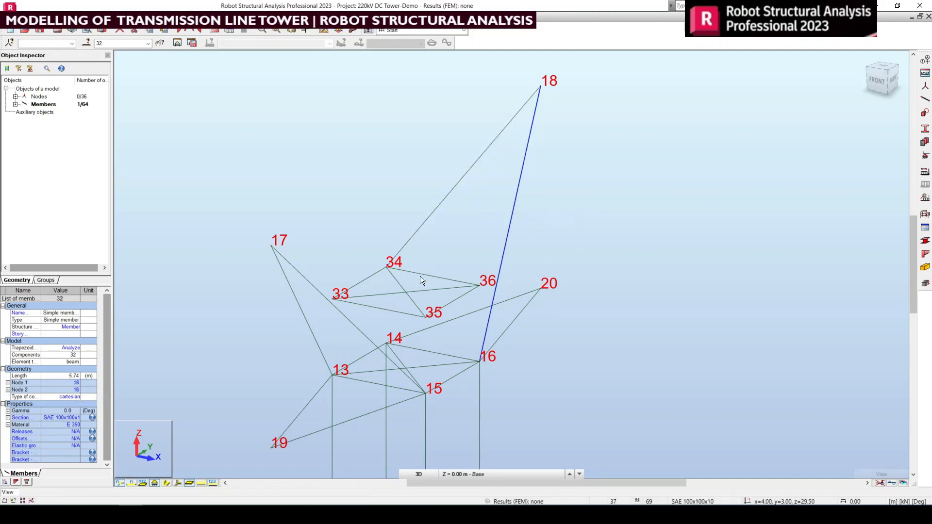
pyautogui.click(68, 390)
pyautogui.write('36')
pyautogui.press('Return')
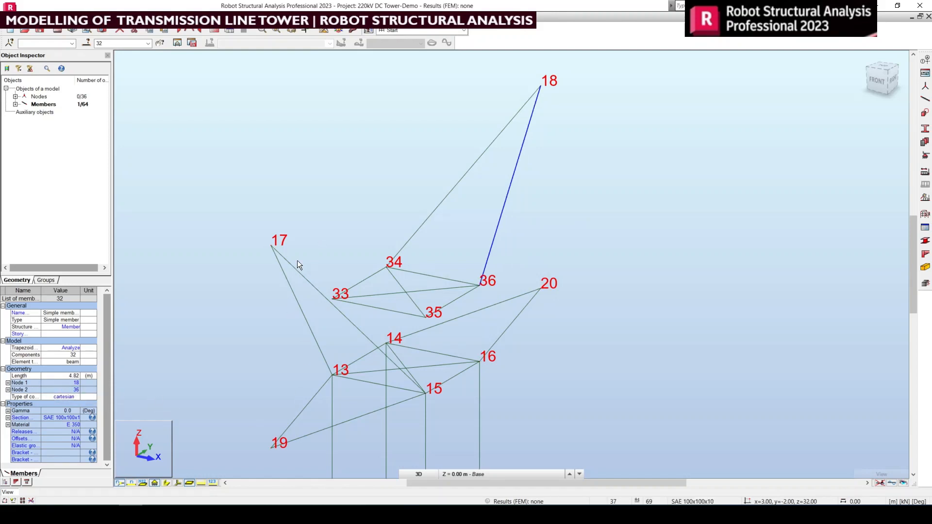
# - Reconnect the peak member between nodes 17 and 13 by setting its Node 2 to 33
pyautogui.click(297, 260)
pyautogui.click(302, 303)
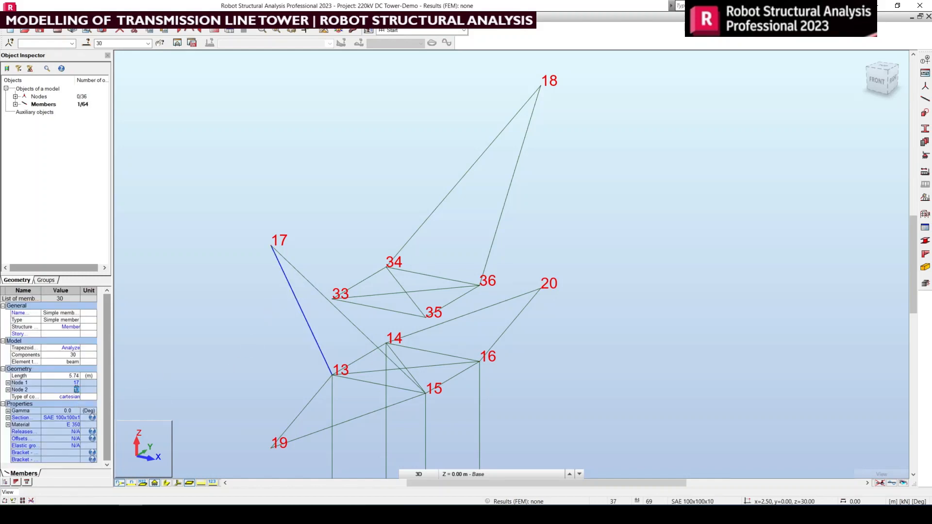
pyautogui.click(78, 390)
pyautogui.write('33')
pyautogui.press('Return')
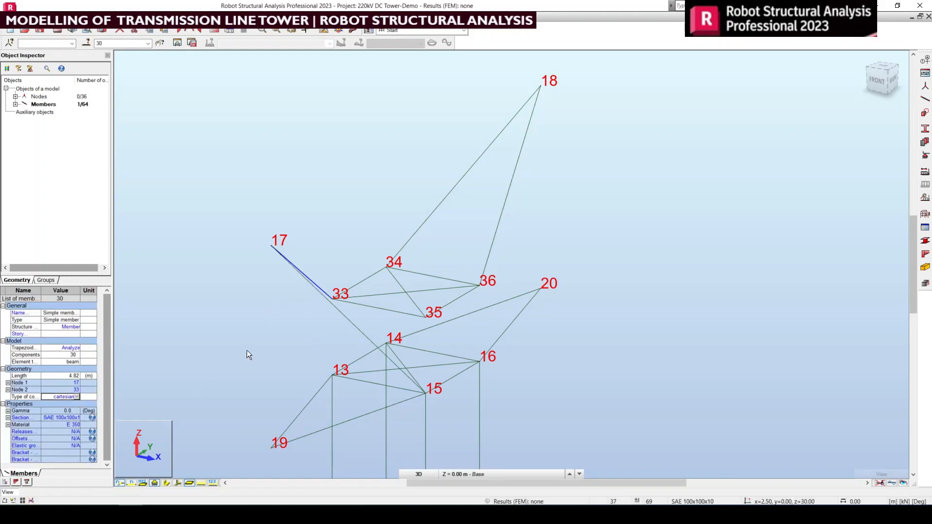
# - Reconnect the peak member between nodes 15 and 17 by setting its Node 1 to 35
pyautogui.click(356, 326)
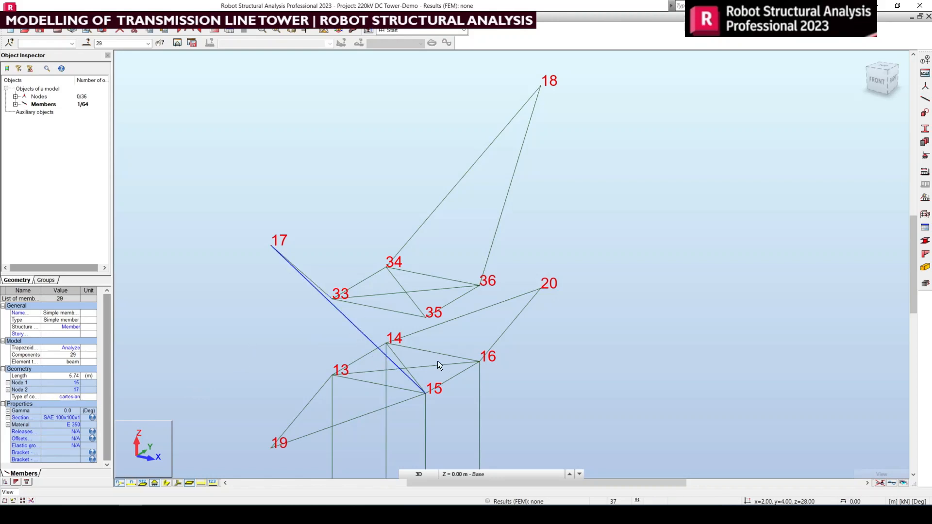
pyautogui.click(70, 383)
pyautogui.write('35')
pyautogui.press('Return')
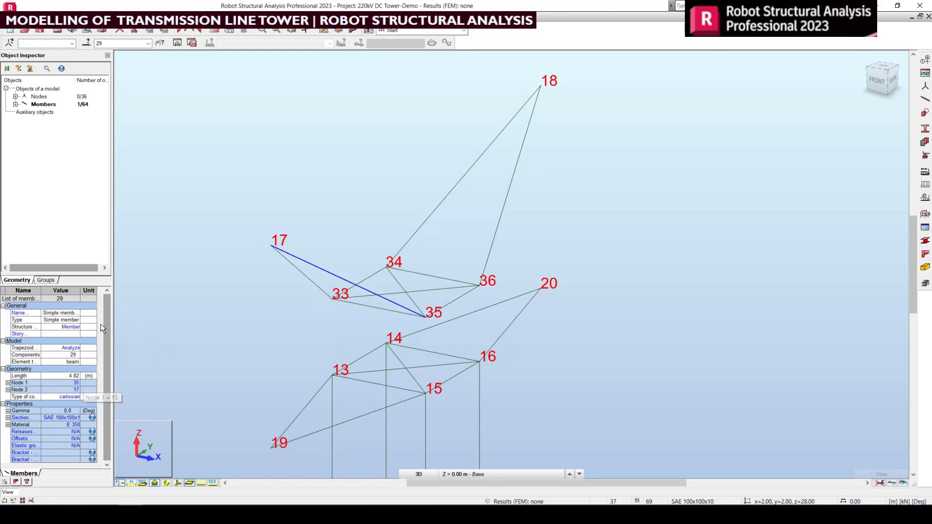
pyautogui.click(338, 179)
# - Add vertical members between the top cross arm's upper and lower rings: nodes 35 to 15, 33 to 13, 34 to 14 and 36 to 16
pyautogui.moveTo(367, 319); pyautogui.dragTo(335, 224, button='middle')
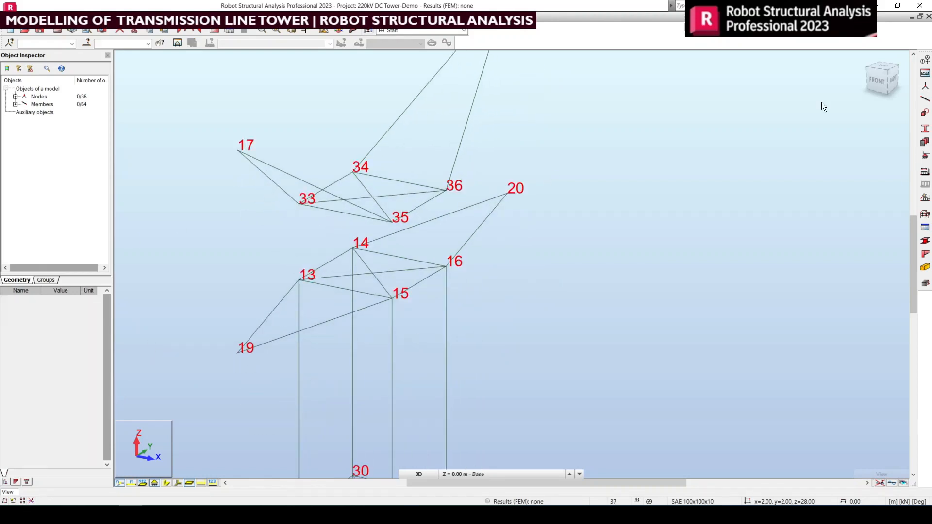
pyautogui.click(924, 100)
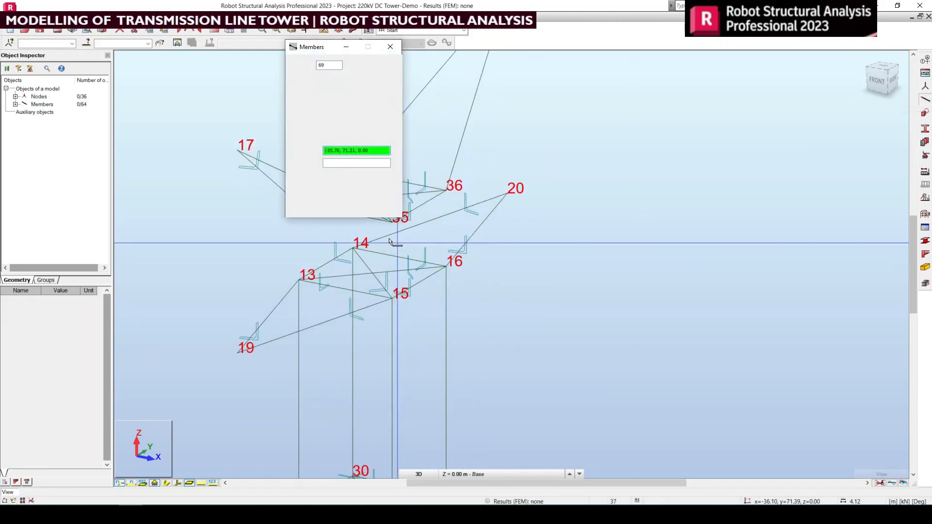
pyautogui.click(392, 225)
pyautogui.click(389, 301)
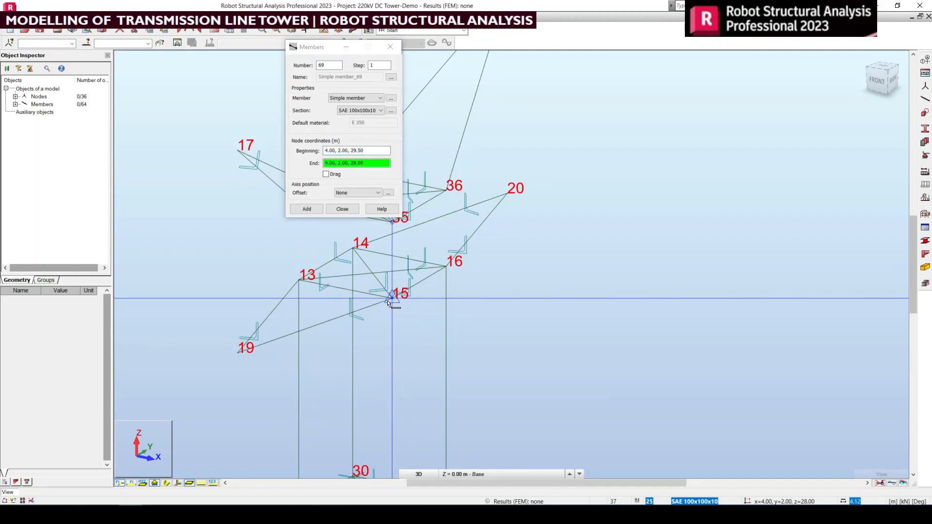
pyautogui.moveTo(513, 290); pyautogui.dragTo(753, 369, button='middle')
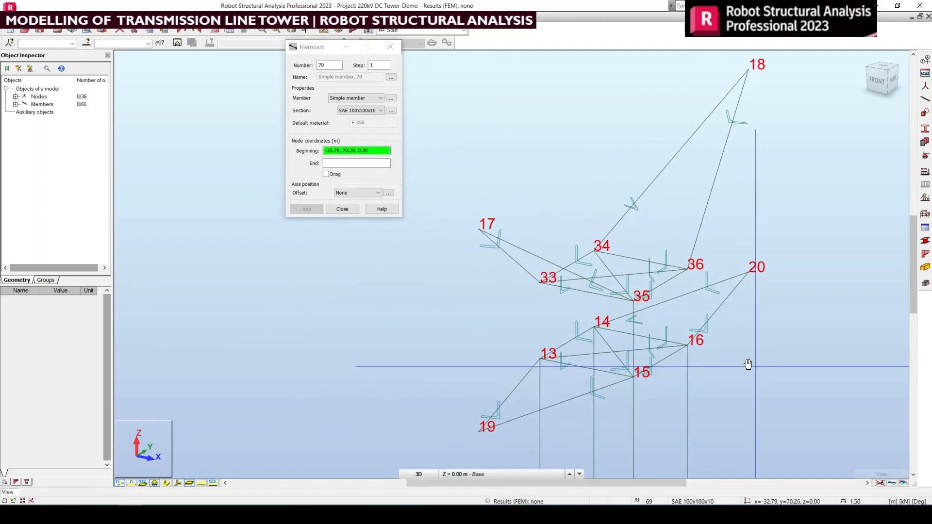
pyautogui.click(540, 282)
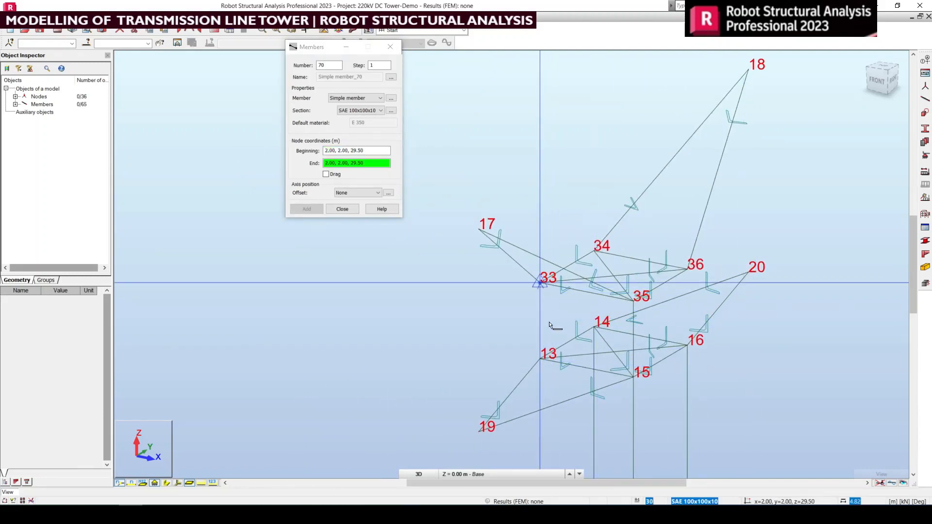
pyautogui.click(540, 358)
pyautogui.click(595, 251)
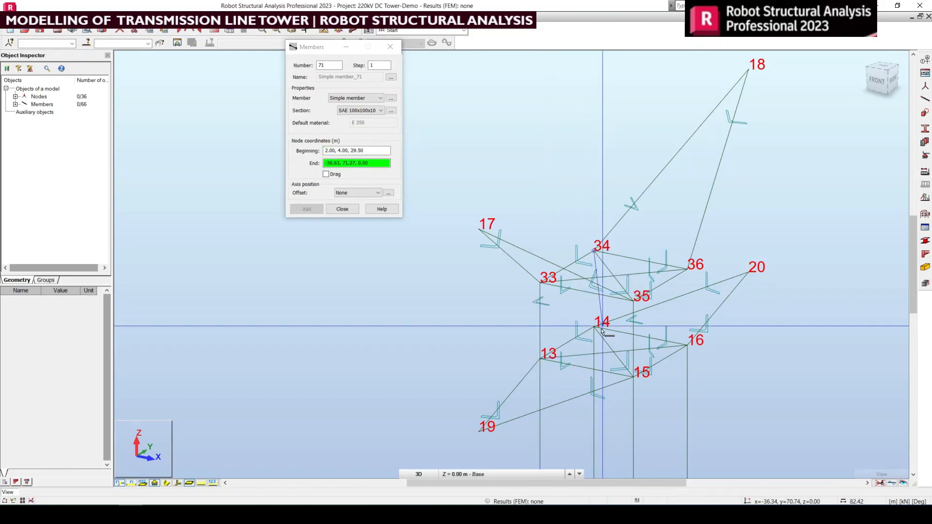
pyautogui.click(594, 326)
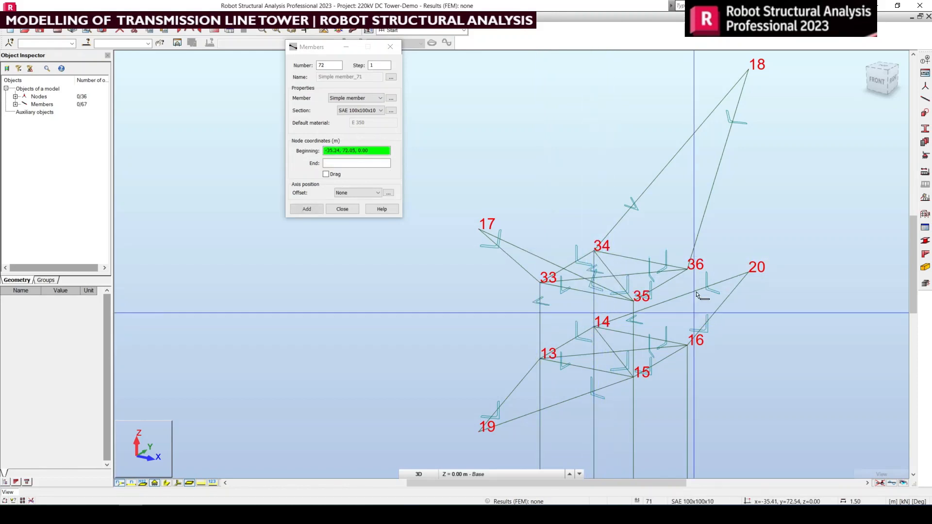
pyautogui.click(687, 268)
pyautogui.click(687, 346)
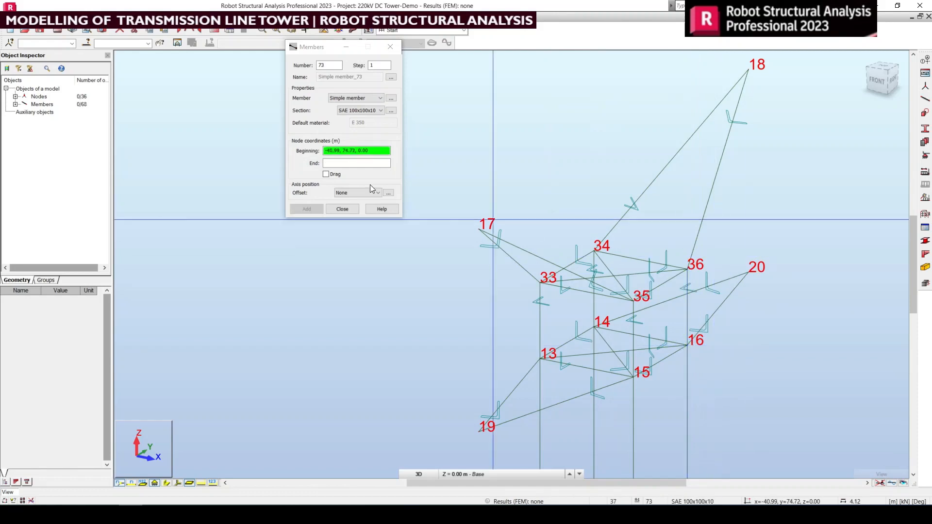
# - Add the inclined top cross arm members from nodes 35 and 33 to the arm tip at node 19
pyautogui.moveTo(689, 387); pyautogui.dragTo(689, 272, button='middle')
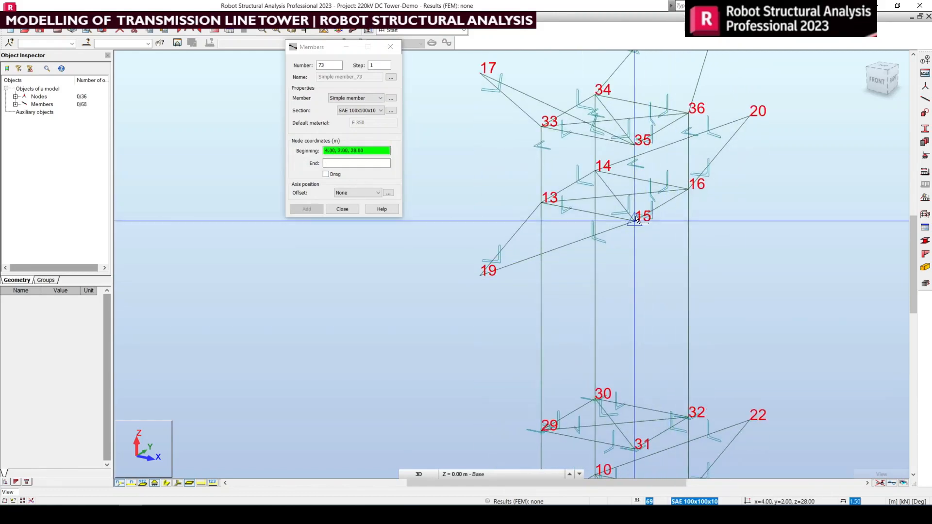
pyautogui.click(633, 145)
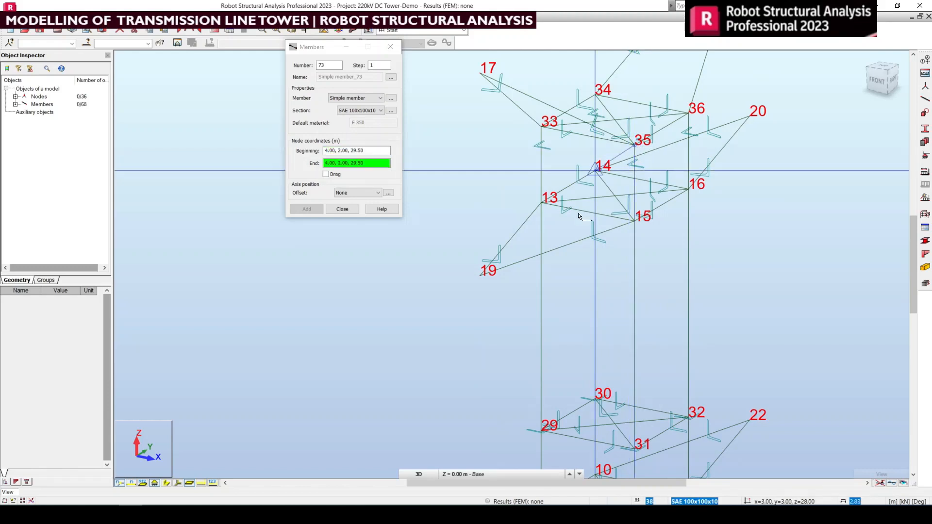
pyautogui.click(478, 277)
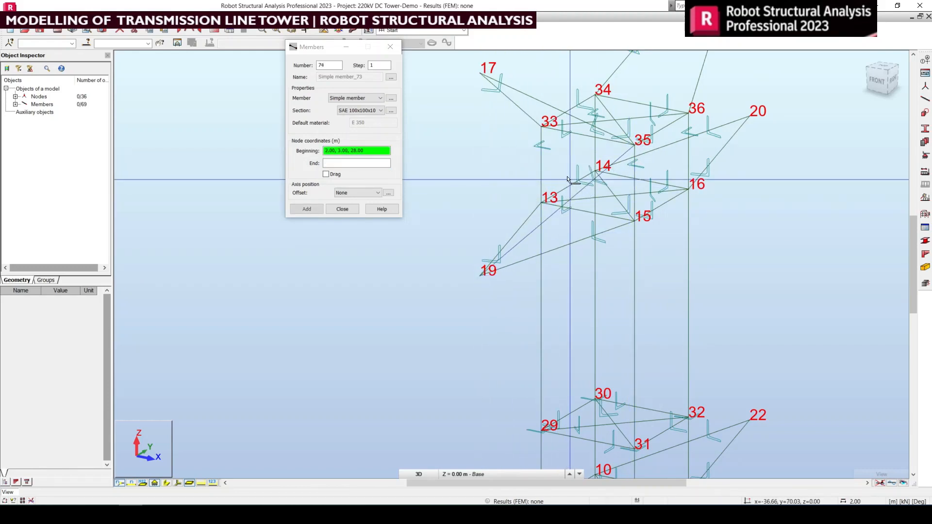
pyautogui.click(541, 126)
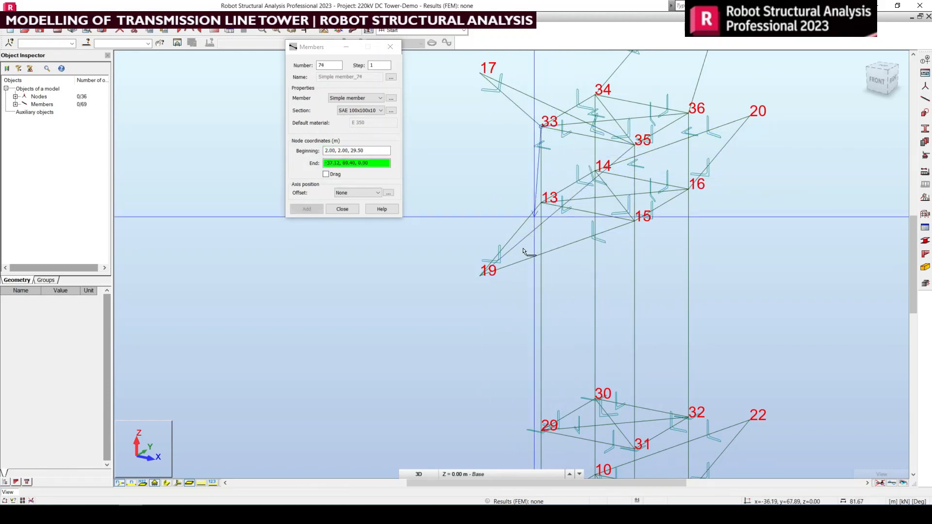
pyautogui.click(481, 275)
# - Add the inclined top cross arm members from nodes 36 and 34 to the arm tip at node 20
pyautogui.moveTo(714, 280); pyautogui.dragTo(640, 308, button='middle')
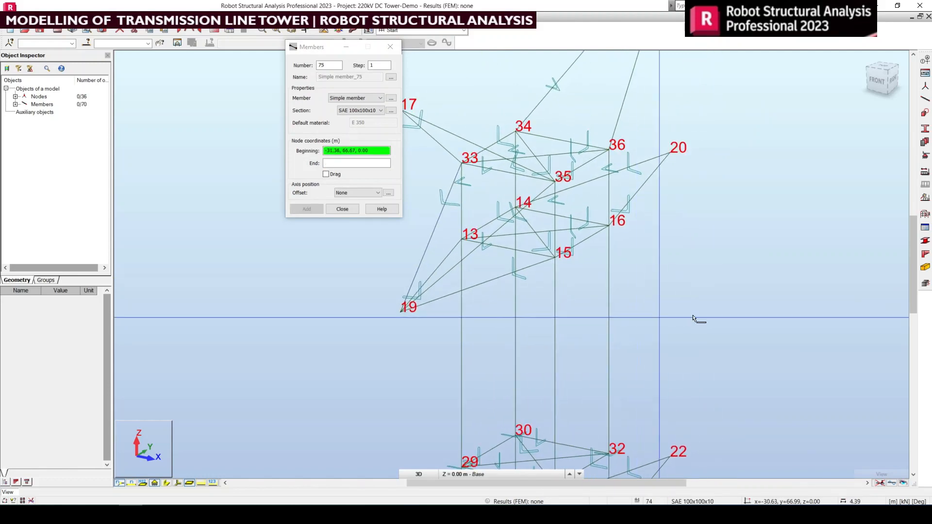
pyautogui.moveTo(593, 178); pyautogui.dragTo(635, 199, button='middle')
pyautogui.click(634, 199)
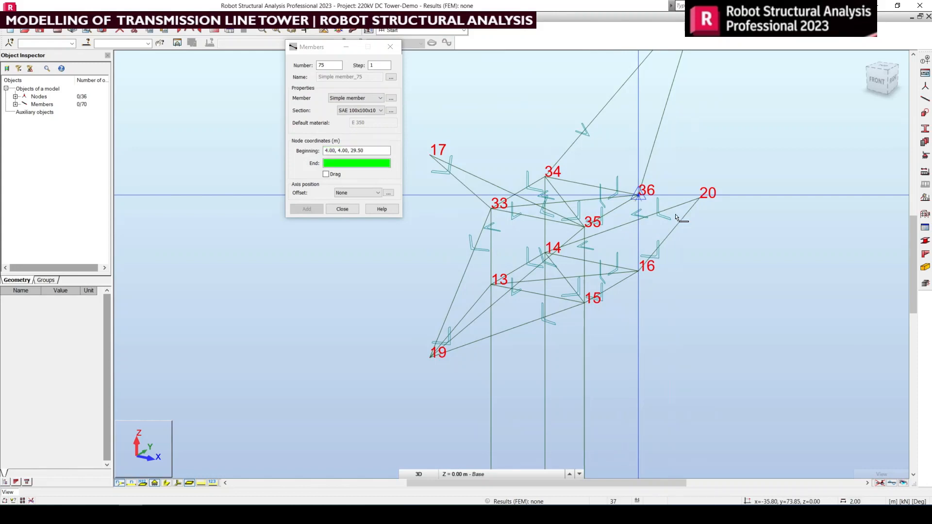
pyautogui.click(698, 197)
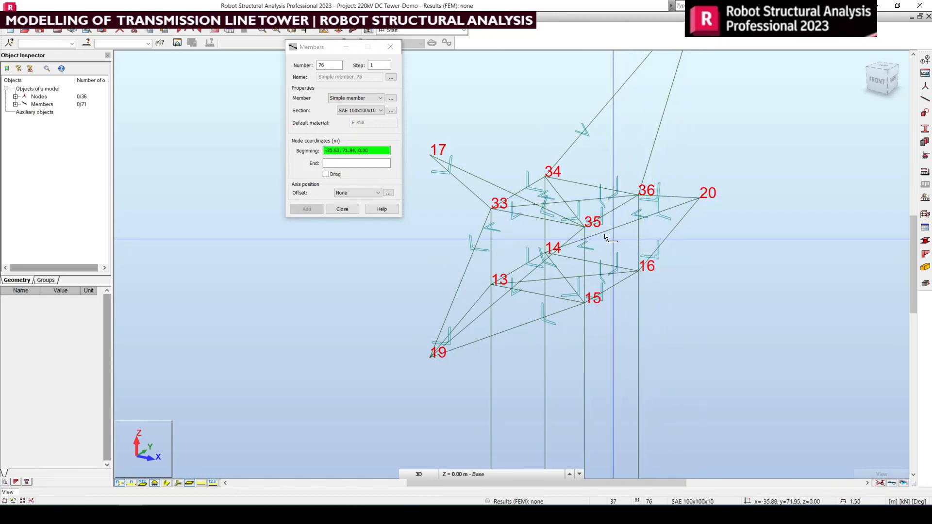
pyautogui.click(546, 178)
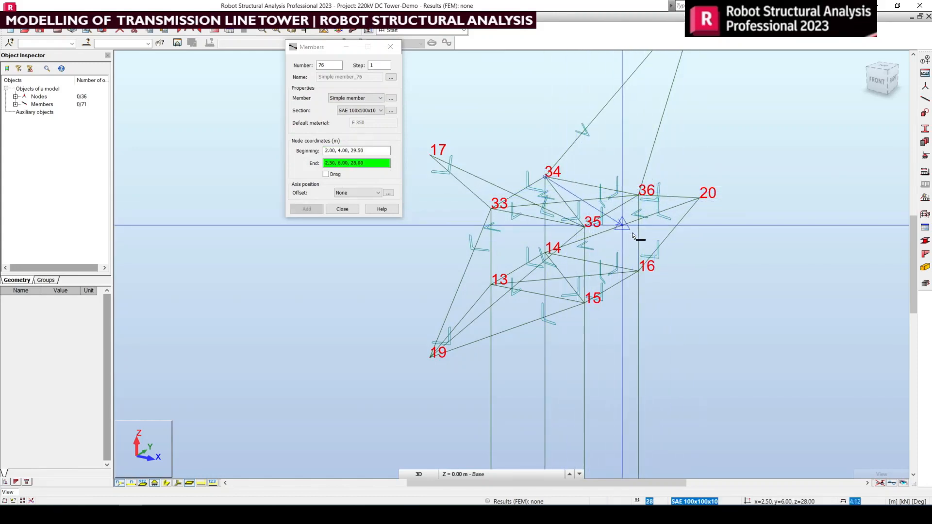
pyautogui.click(695, 198)
# - Add the inclined middle cross arm members from nodes 29 and 31 to the arm tip at node 21
pyautogui.scroll(-2, 468, 225)
pyautogui.moveTo(531, 303); pyautogui.dragTo(541, 137, button='middle')
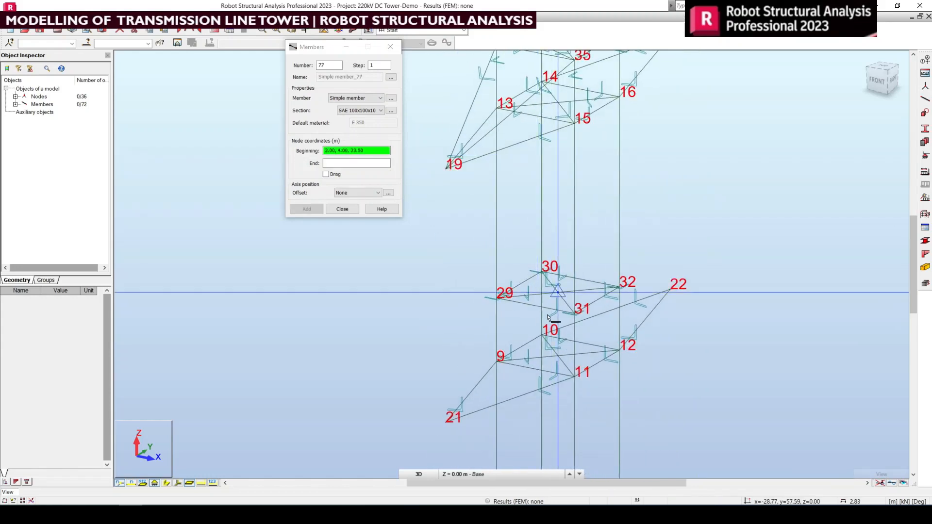
pyautogui.click(495, 302)
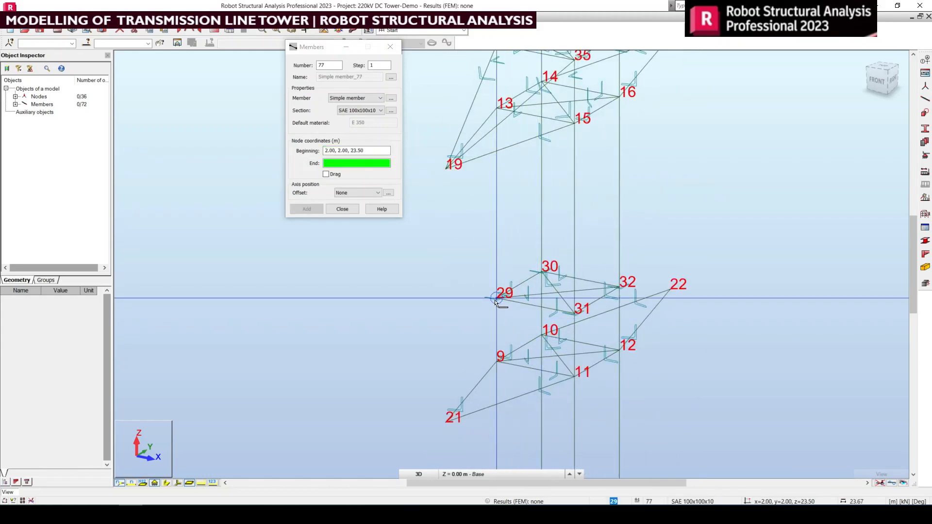
pyautogui.click(445, 417)
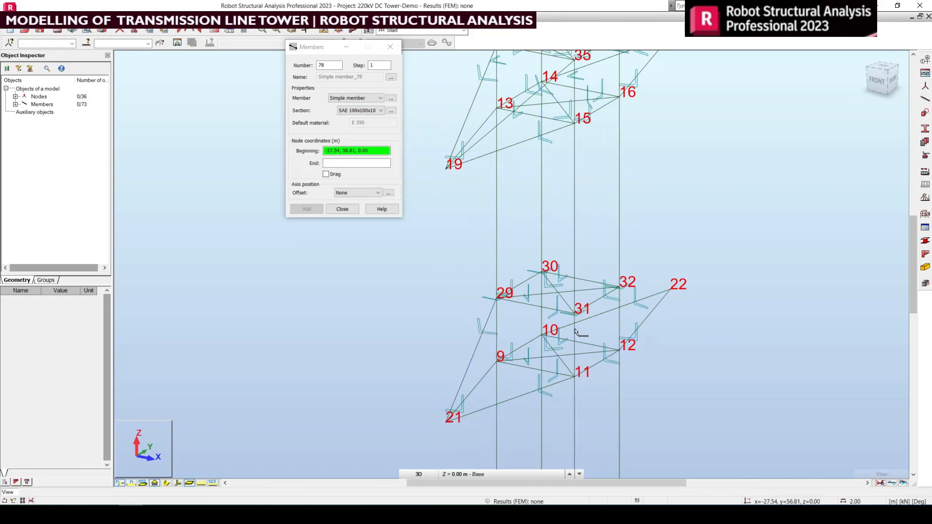
pyautogui.click(575, 313)
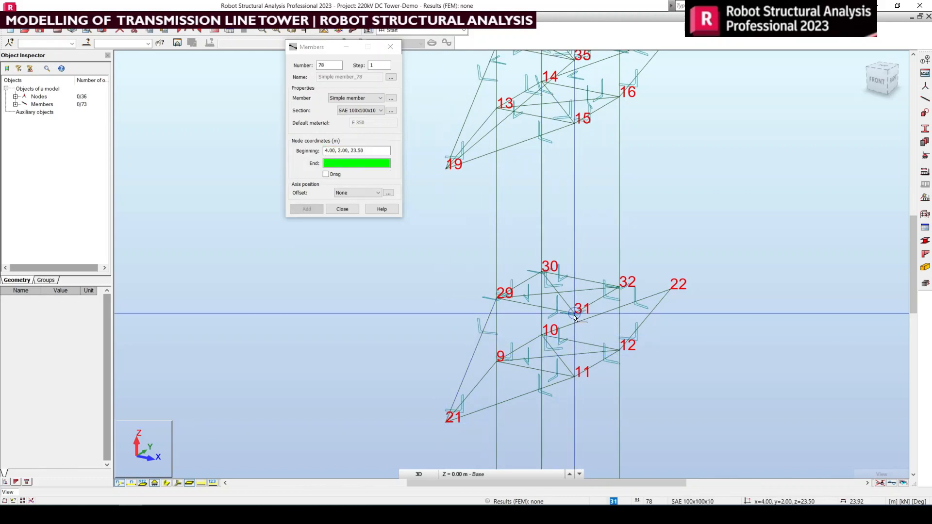
pyautogui.click(445, 421)
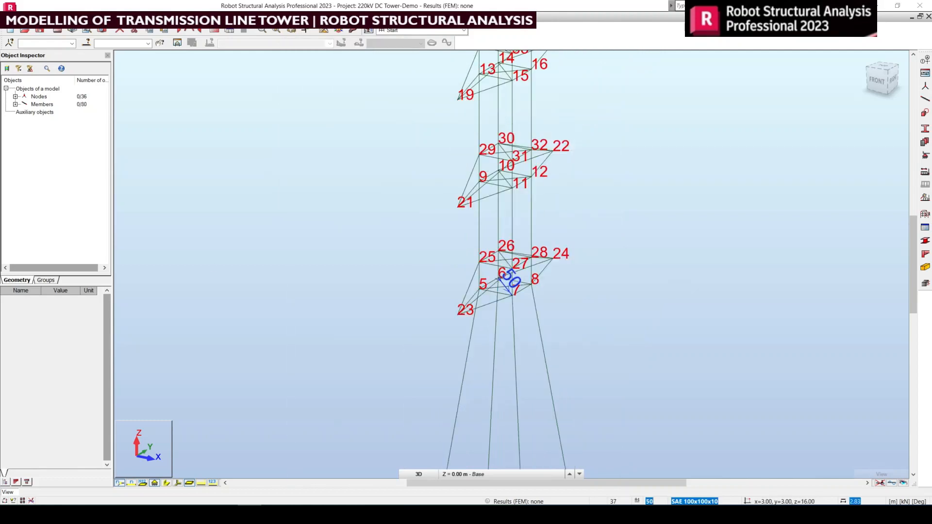
# - Hide the node numbers and view the whole tower almost straight from the front
pyautogui.scroll(-2, 447, 254)
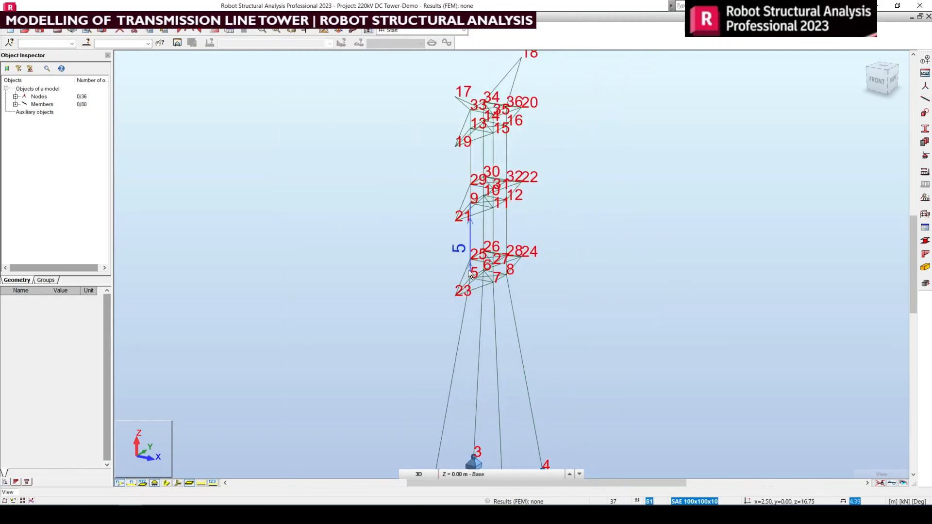
pyautogui.click(864, 58)
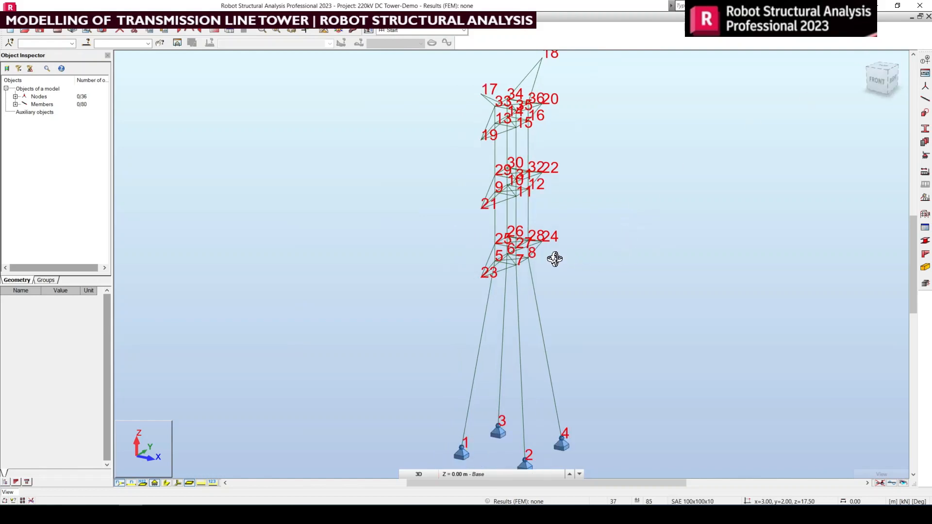
pyautogui.keyDown('shift'); pyautogui.moveTo(584, 268); pyautogui.dragTo(566, 263, button='middle'); pyautogui.keyUp('shift')
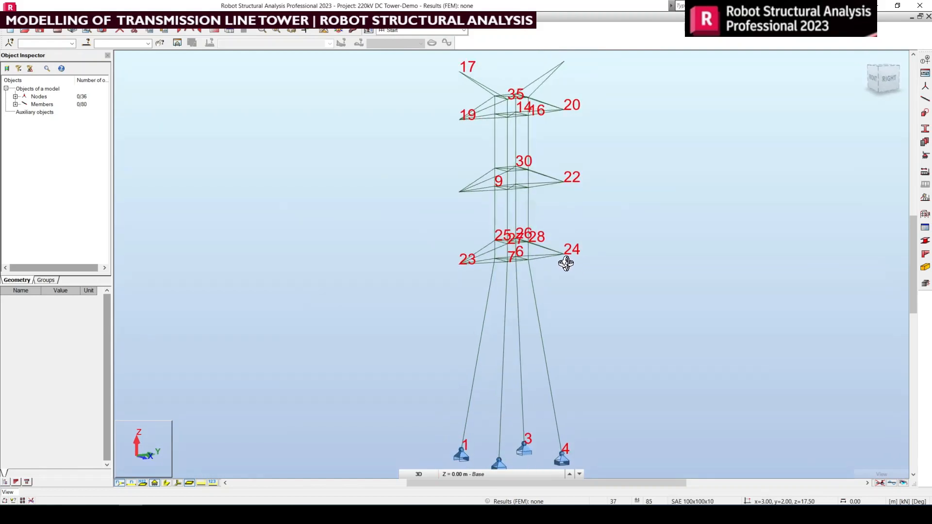
pyautogui.click(120, 482)
pyautogui.keyDown('shift'); pyautogui.moveTo(649, 323); pyautogui.dragTo(597, 221, button='middle'); pyautogui.keyUp('shift')
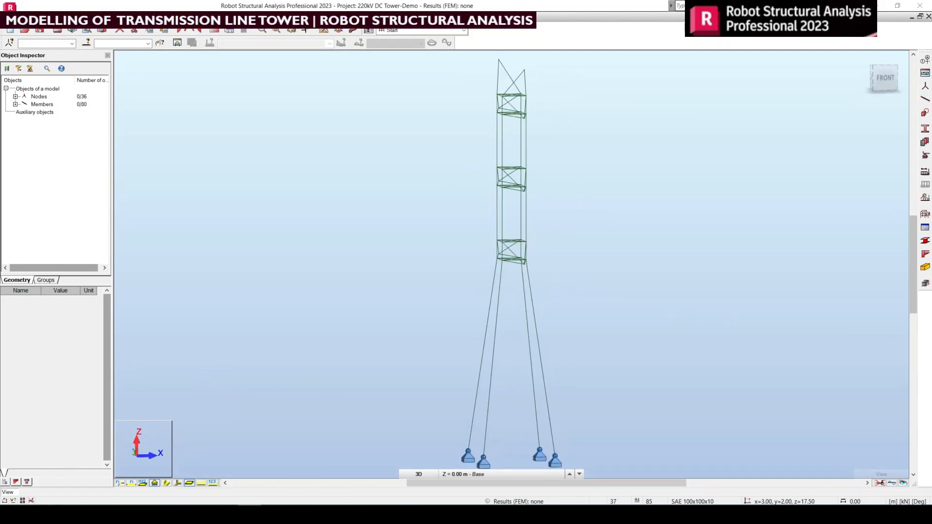